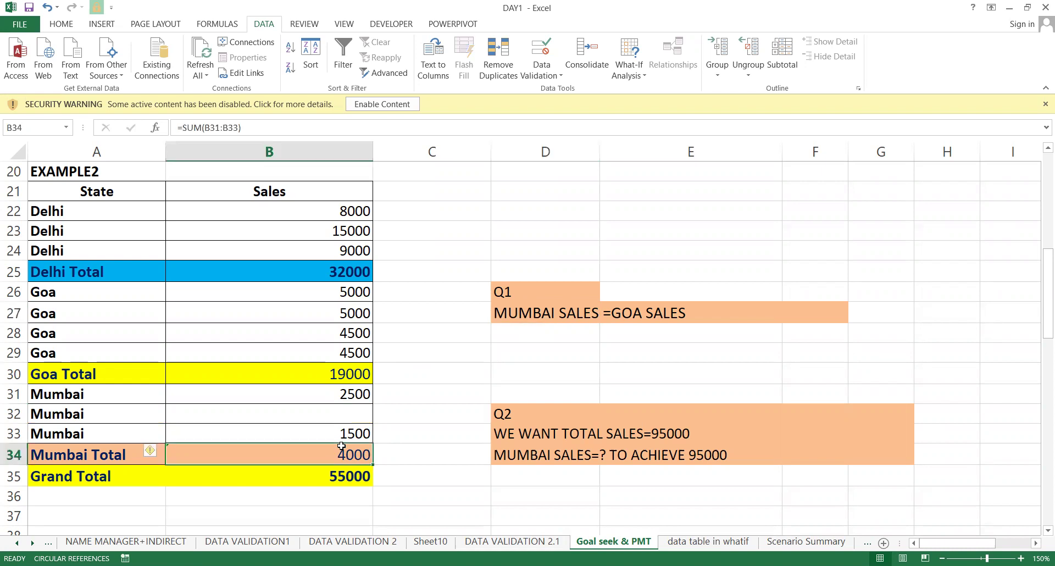
- Inspect the formula in the Mumbai Total cell B34 and the range B31:B33 that it sums
double_click(342, 448)
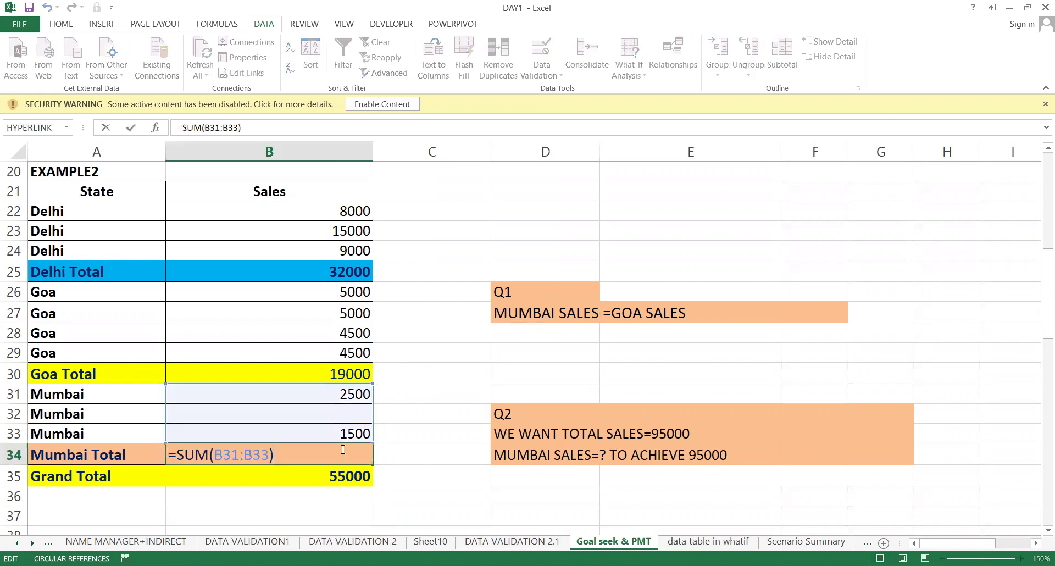
key("Escape")
double_click(342, 449)
key("Escape")
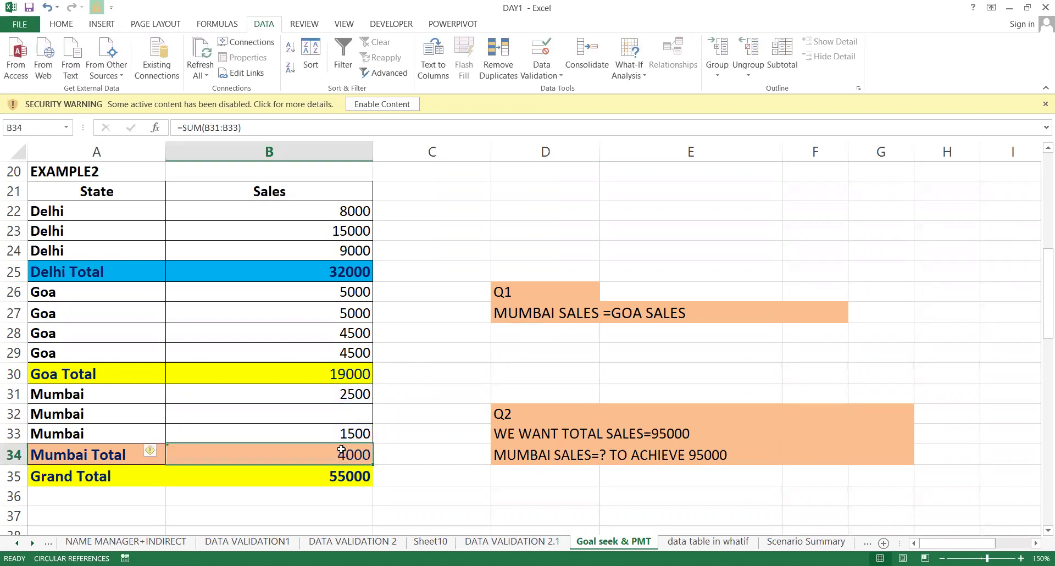
key("Up")
key("Up")
key("Up")
key("shift+Down")
key("shift+Down")
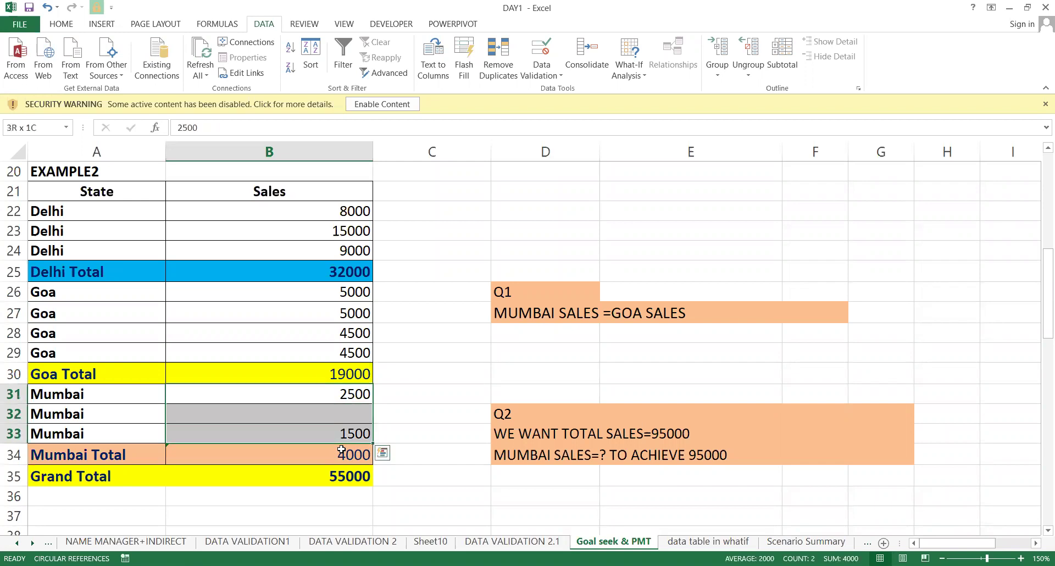
- Clear the Mumbai Total cell B34 and re-enter its formula as =SUM(B31:B33)
key("Down")
key("Down")
key("Down")
key("Delete")
type("sales")
key("BackSpace")
key("BackSpace")
key("BackSpace")
key("BackSpace")
key("BackSpace")
type("=")
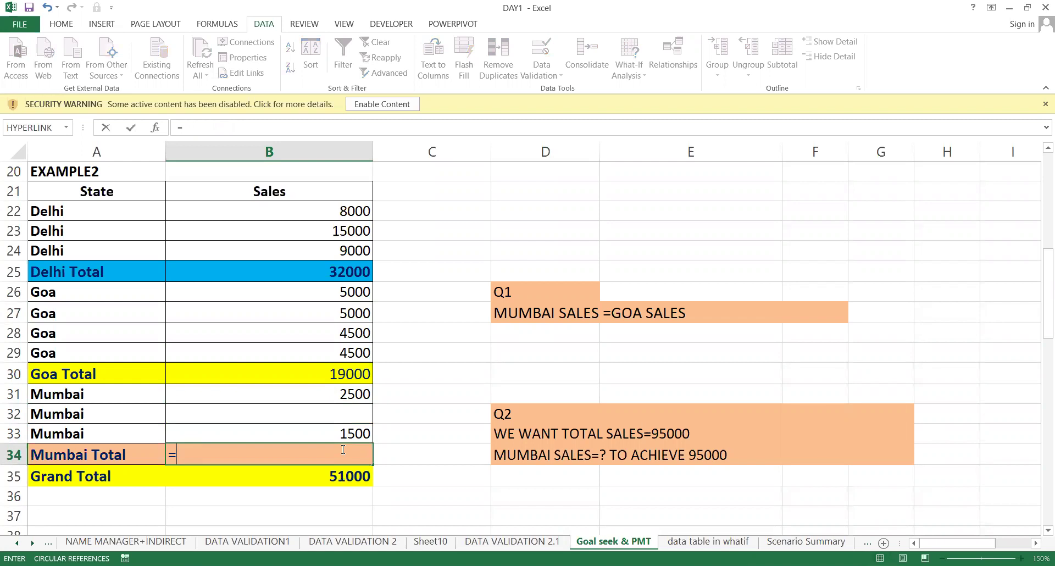
type("SUM(")
key("Up")
key("Up")
key("Up")
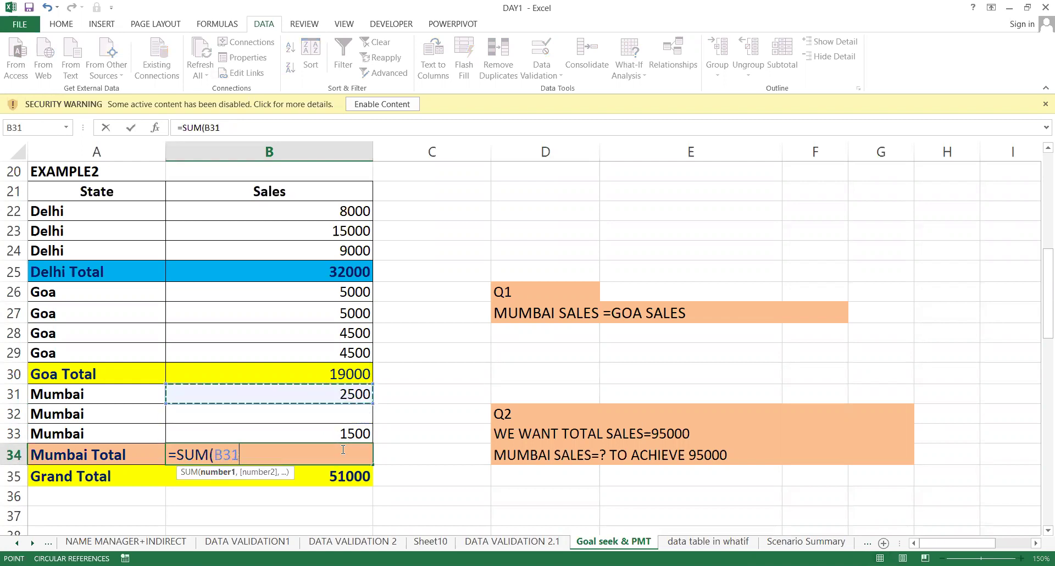
key("shift+Down")
key("shift+Down")
key("Return")
key("Up")
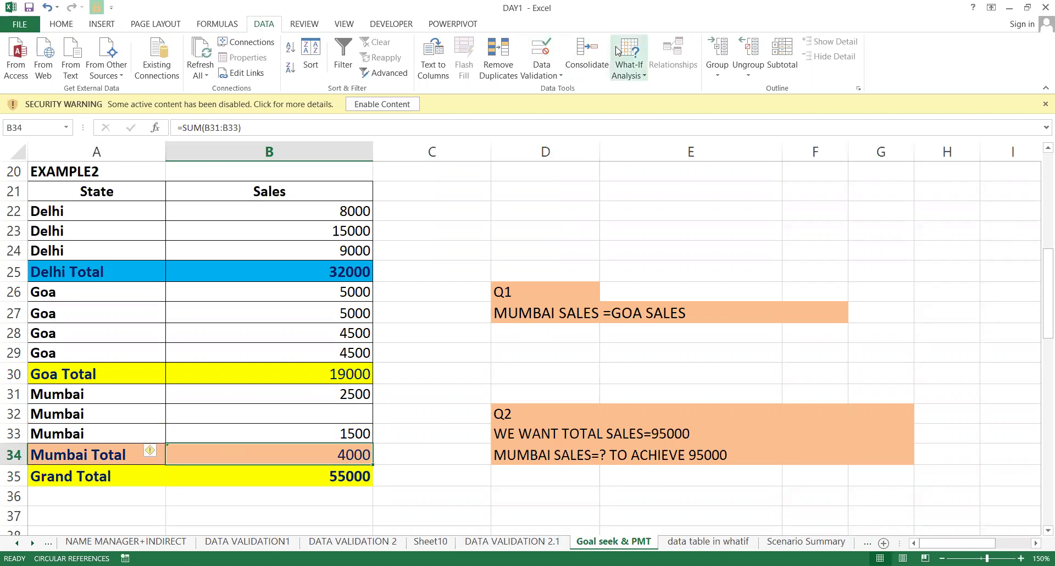
- Use Goal Seek to set the Mumbai Total in B34 to 19000 by changing cell B32
left_click(628, 68)
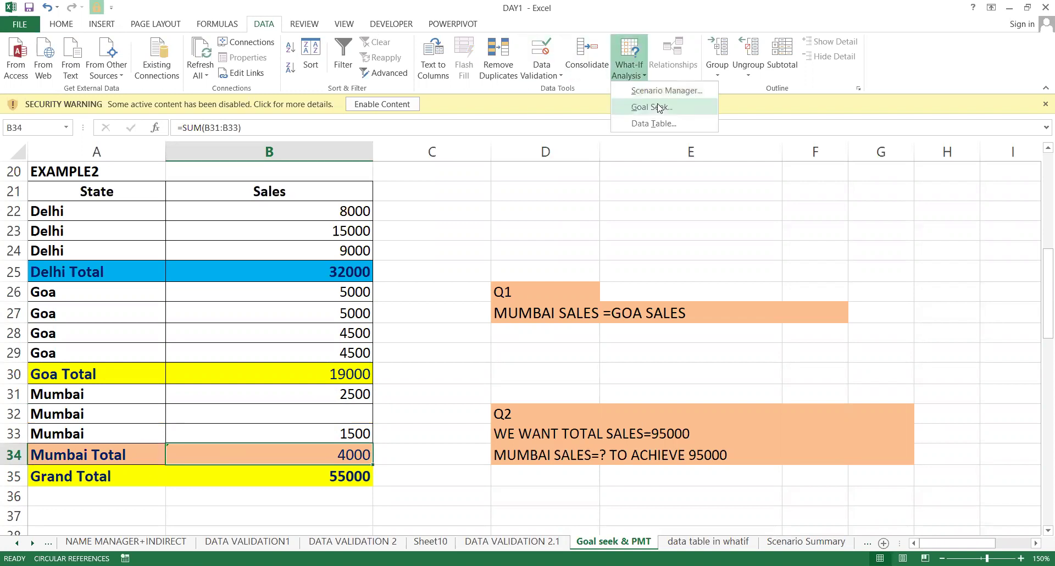
left_click(659, 108)
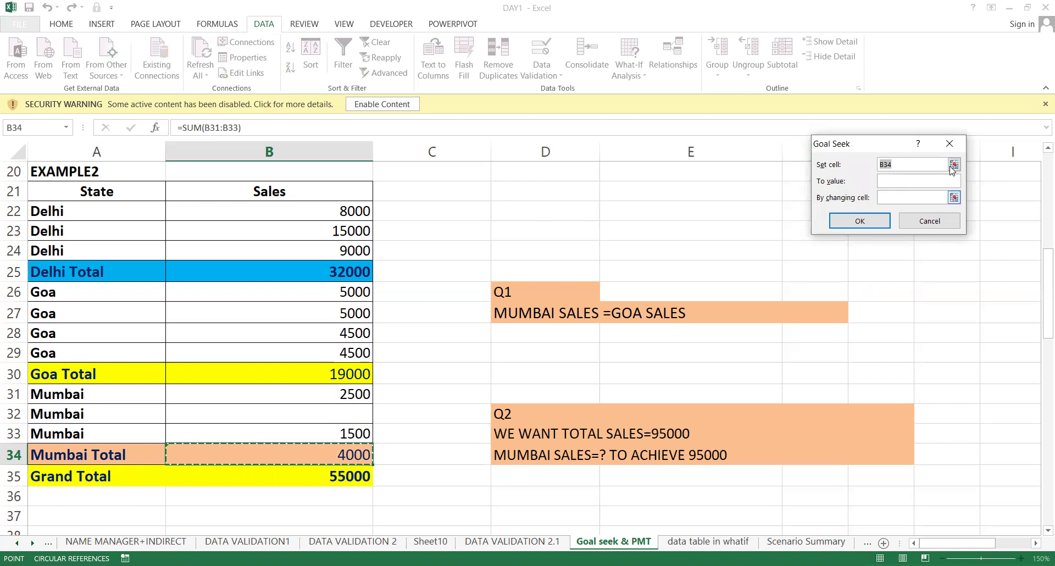
left_click(898, 185)
left_click(897, 181)
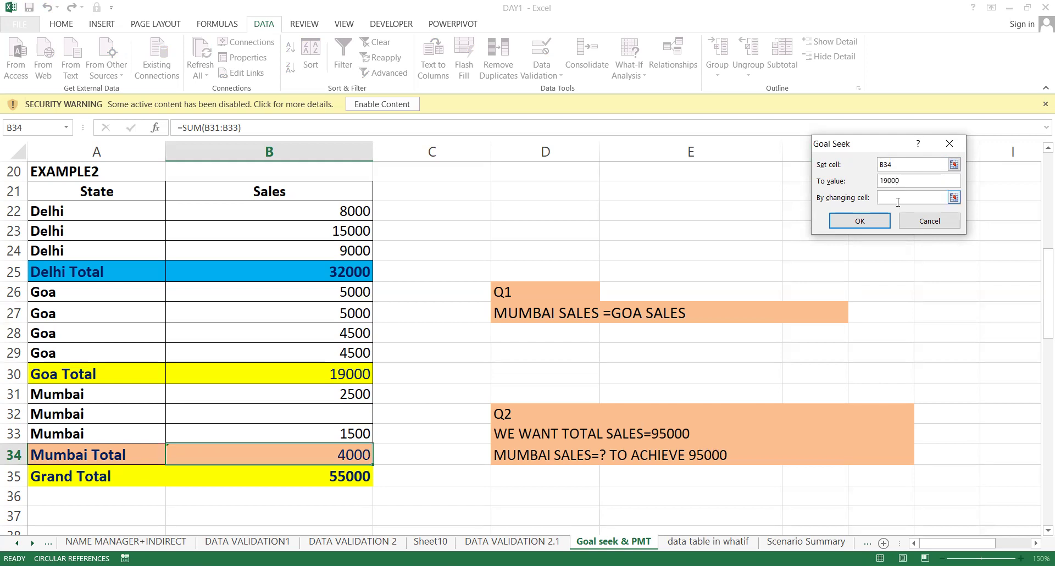
left_click(333, 411)
left_click(833, 224)
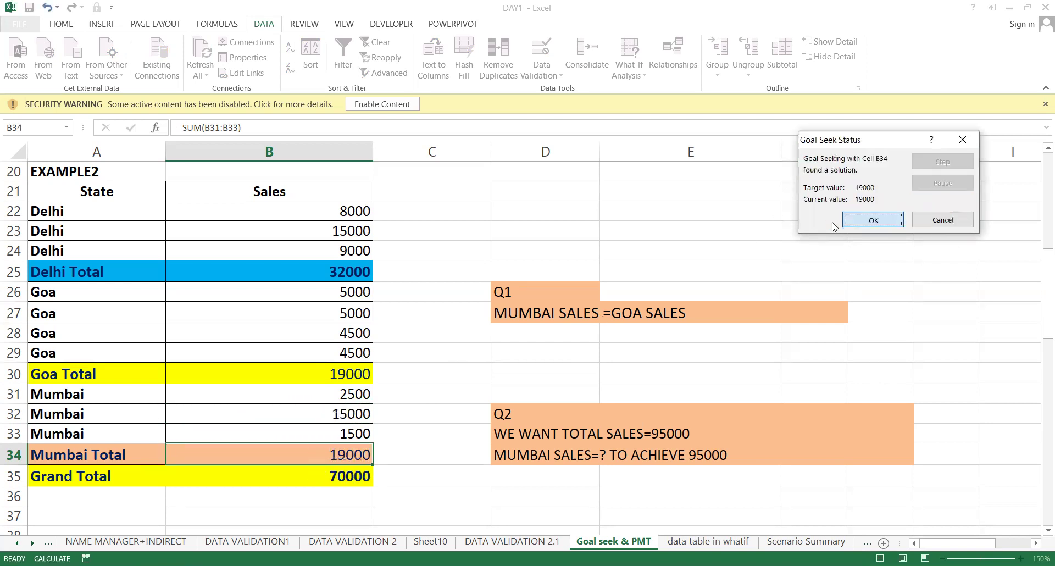
left_click(874, 220)
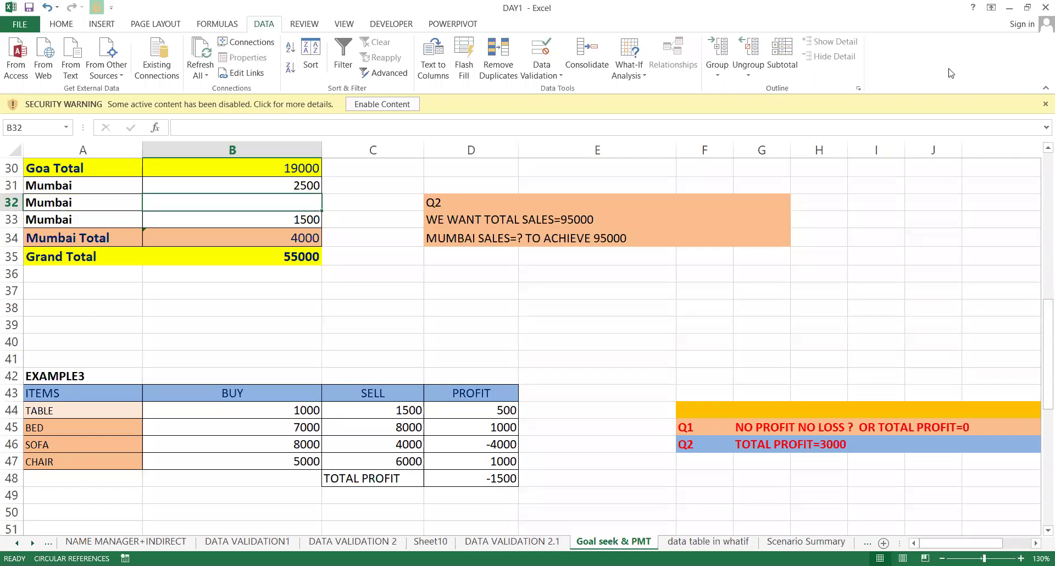
- Return to Example 2 and rerun Goal Seek on the Mumbai Total B34, targeting 19000 by changing the empty Mumbai sales cell B32
scroll(334, 249, "up", 3)
key("Up")
key("Up")
key("Up")
key("Up")
key("Up")
key("Up")
key("Up")
key("Up")
key("Up")
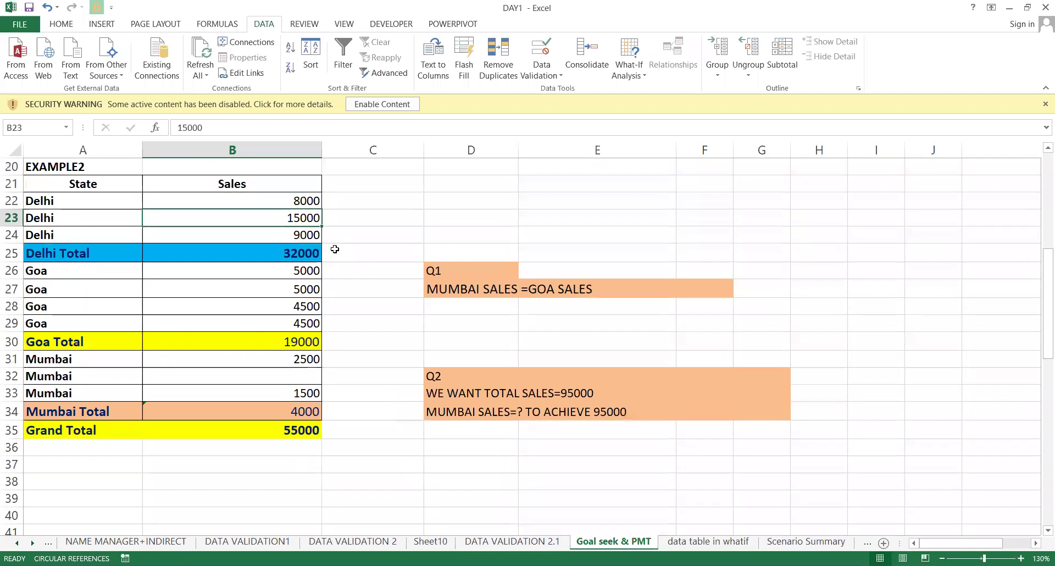
left_click(232, 408)
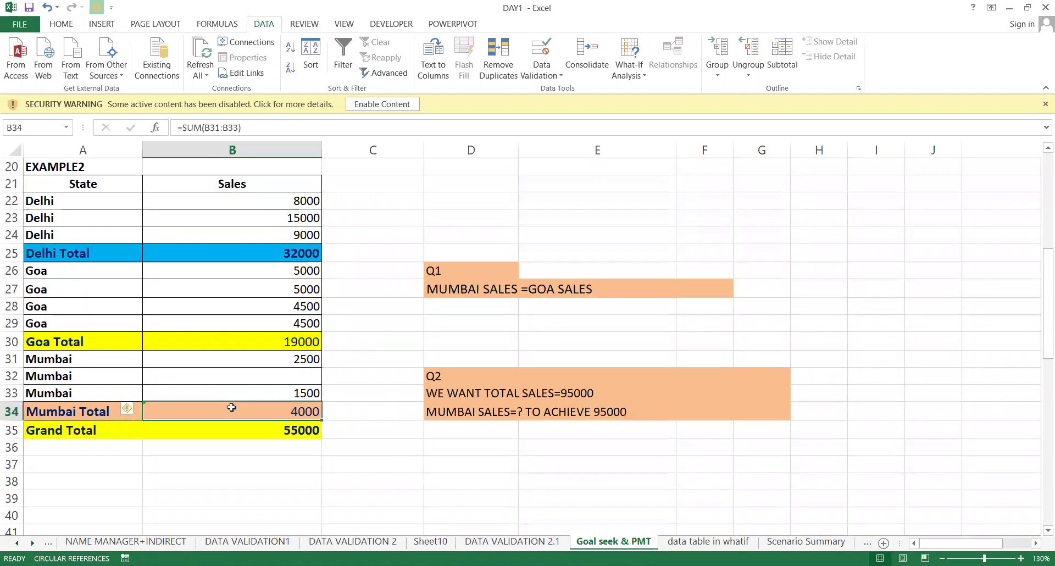
left_click(627, 61)
left_click(652, 108)
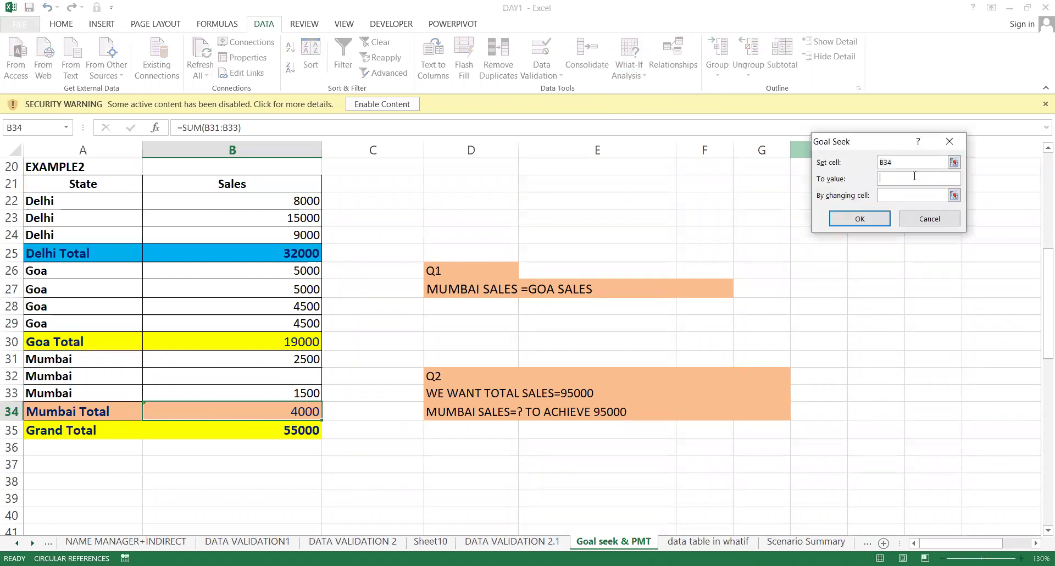
type("19000")
left_click(913, 195)
left_click(306, 378)
left_click(875, 219)
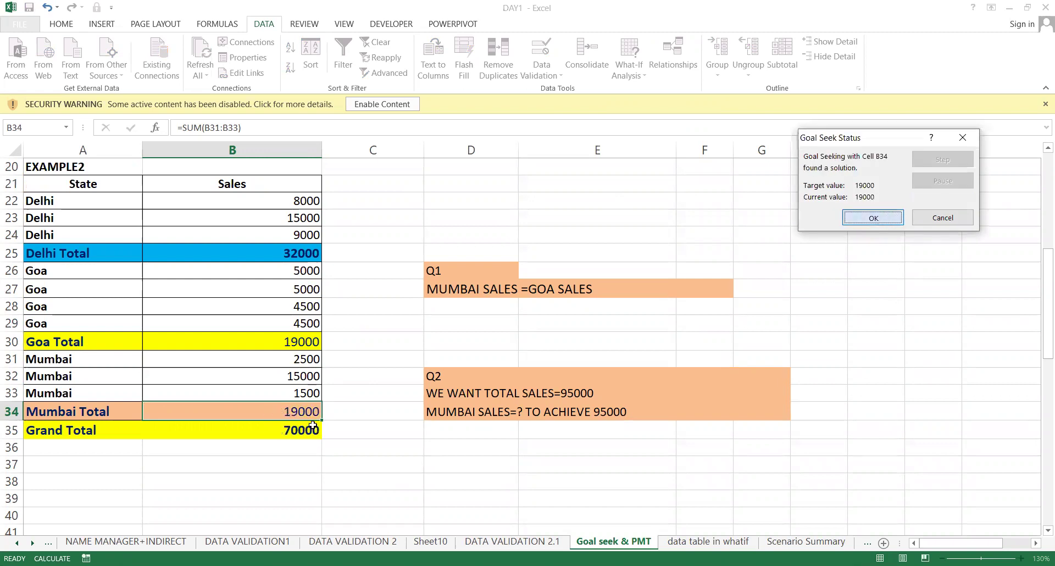
left_click(885, 218)
- Run Goal Seek on the Grand Total B35 with a target of 95000 by changing the Mumbai sales cell B33
key("Return")
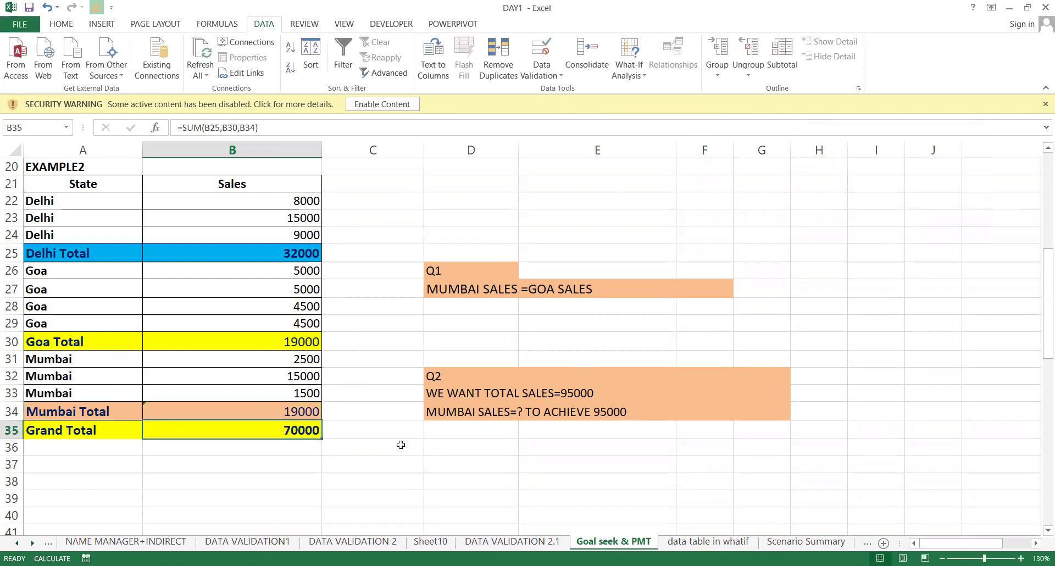
left_click(641, 72)
left_click(685, 107)
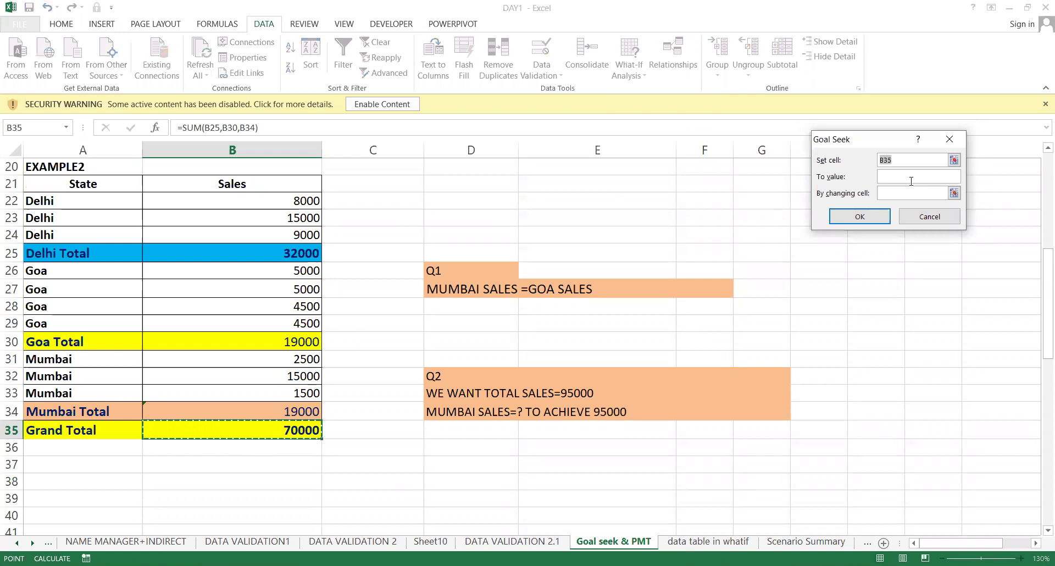
left_click(911, 179)
type("95000")
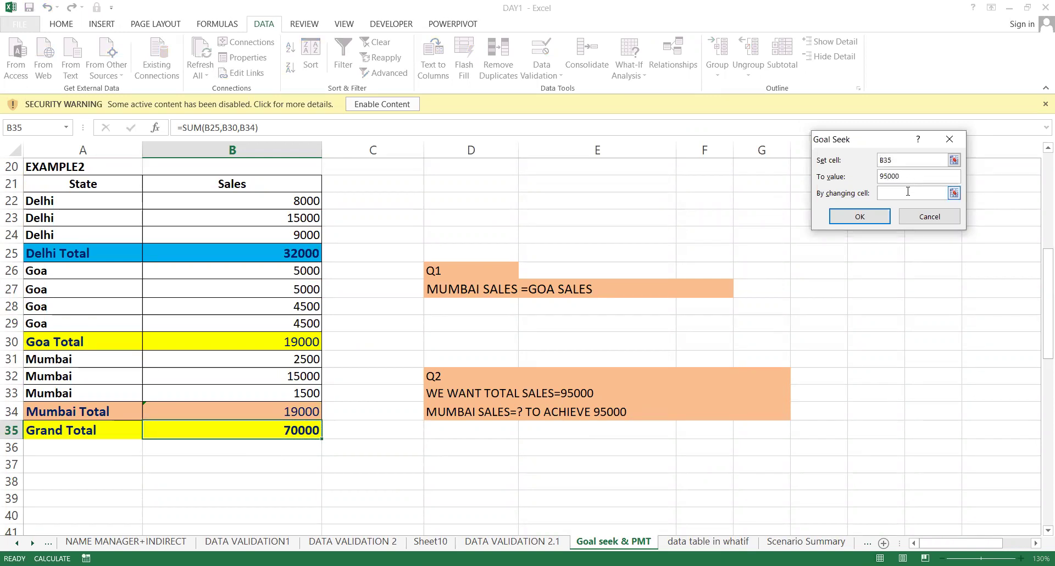
left_click(908, 193)
left_click(303, 388)
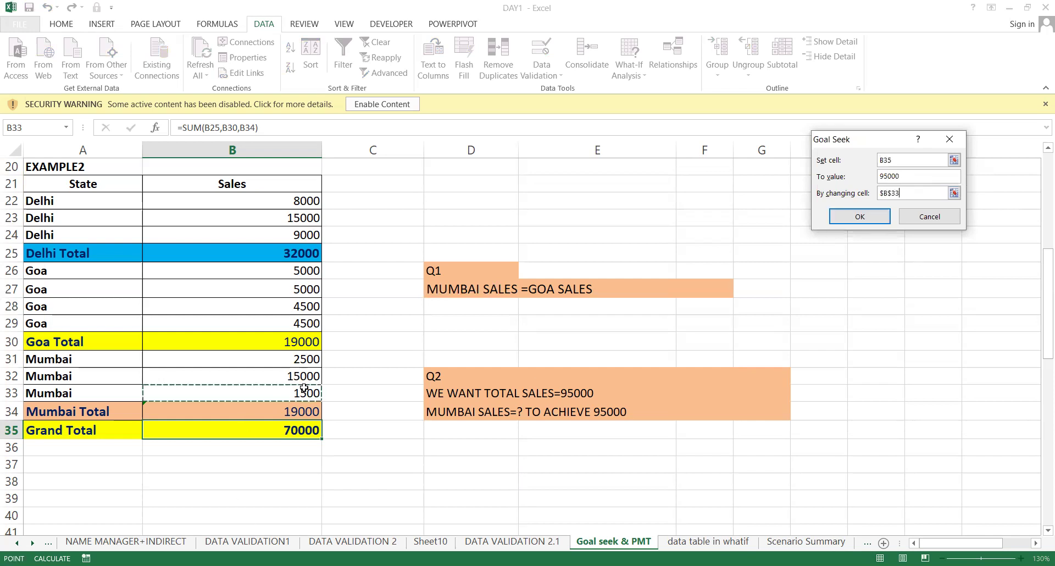
left_click(840, 217)
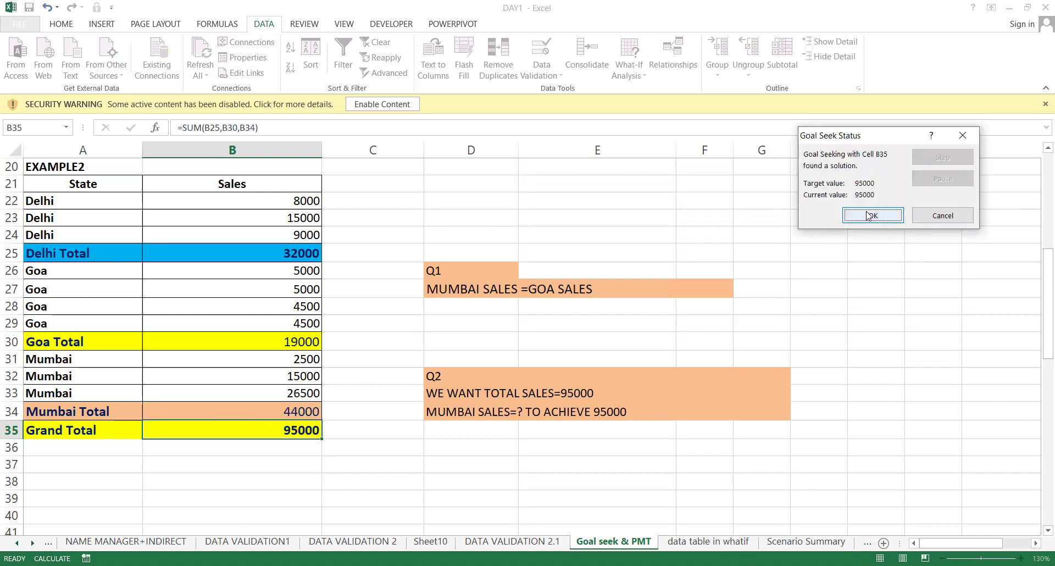
key("Return")
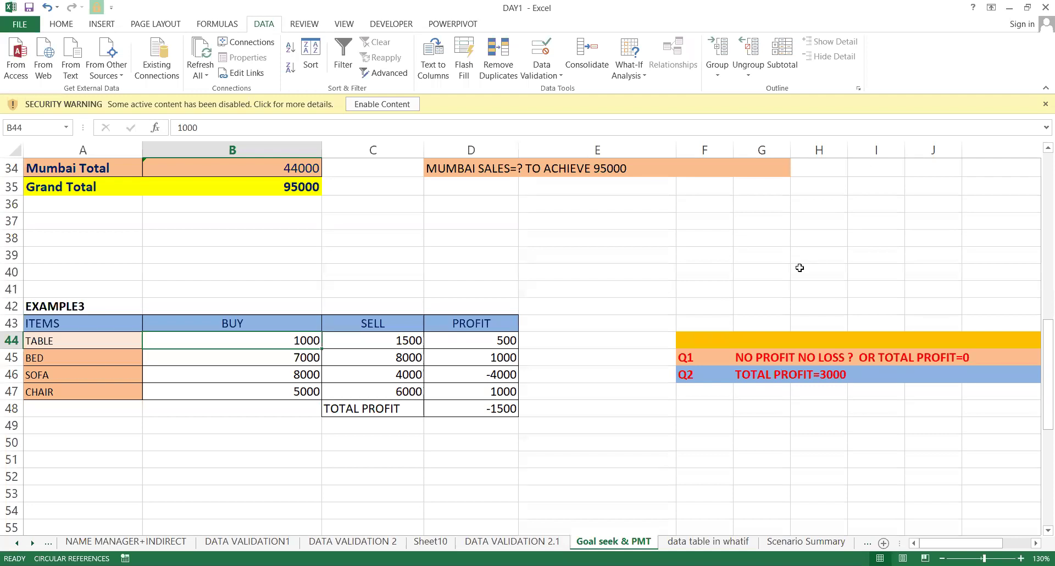
- Review question Q1 of Example 3 and the items, buy and sell columns of its table
left_click(800, 267)
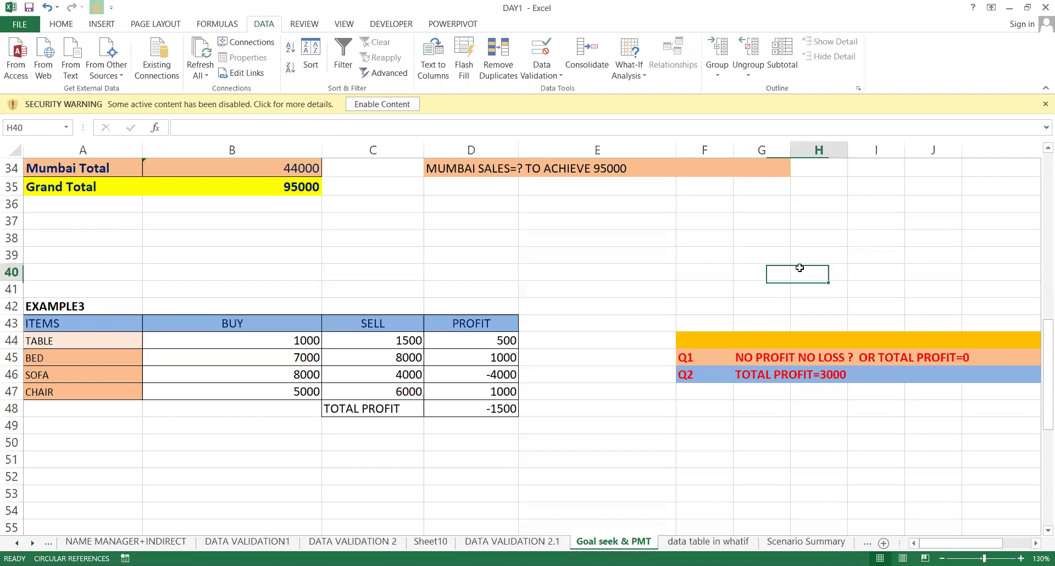
left_click(698, 358)
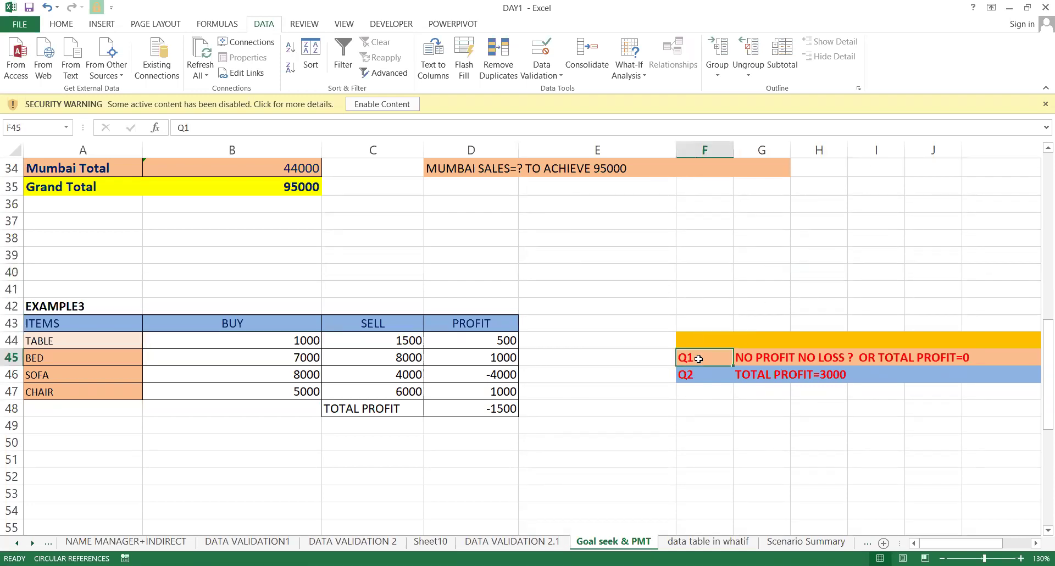
left_click(763, 361)
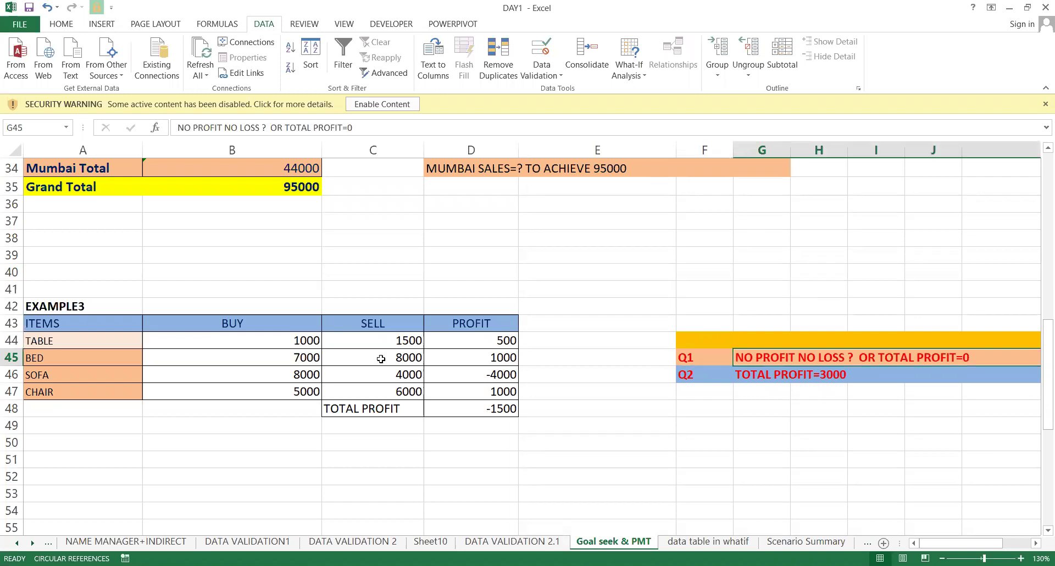
left_click_drag(215, 339, 105, 329)
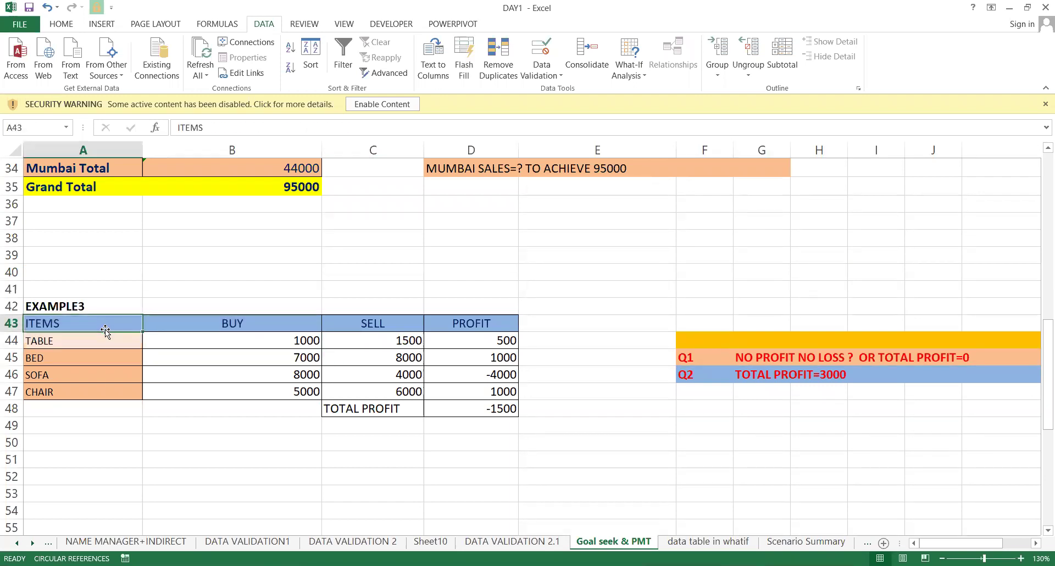
left_click(95, 337)
key("Down")
key("Down")
key("Down")
key("Up")
key("Up")
key("Up")
key("Right")
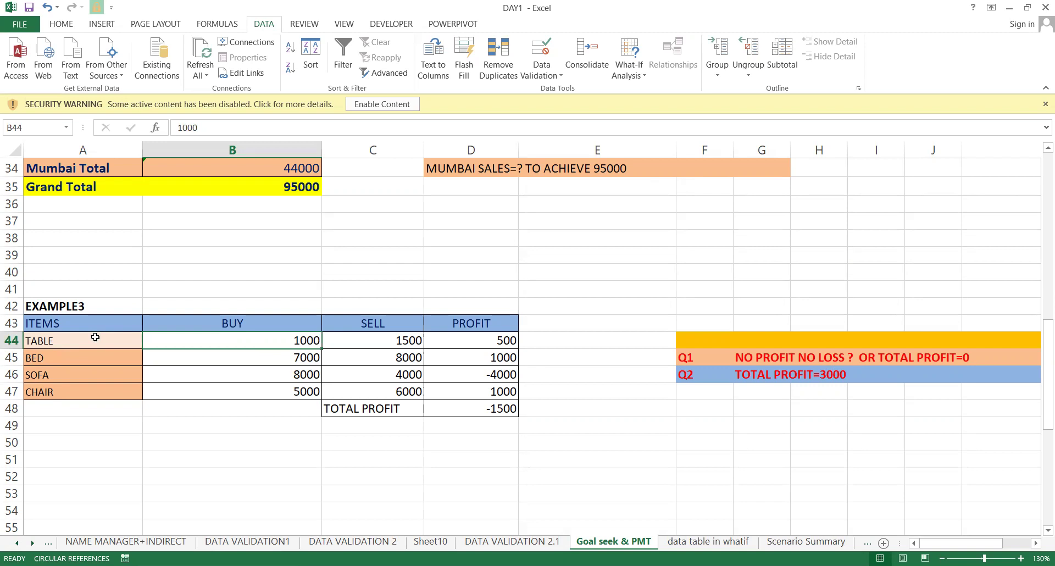
left_click(365, 333)
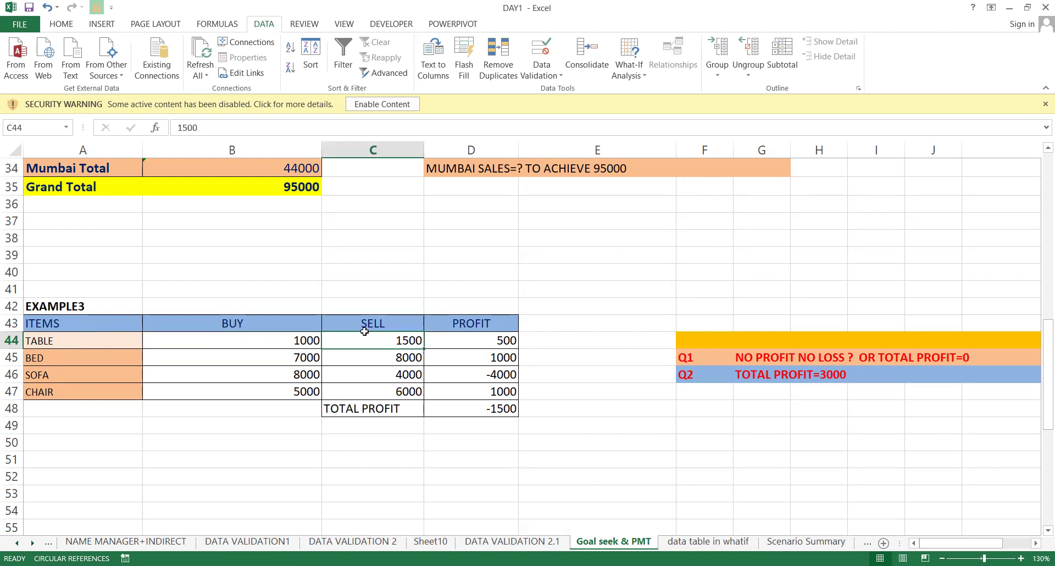
- Re-enter the profit formula for TABLE in D44 as sell minus buy, =C44-B44
key("Right")
type("=")
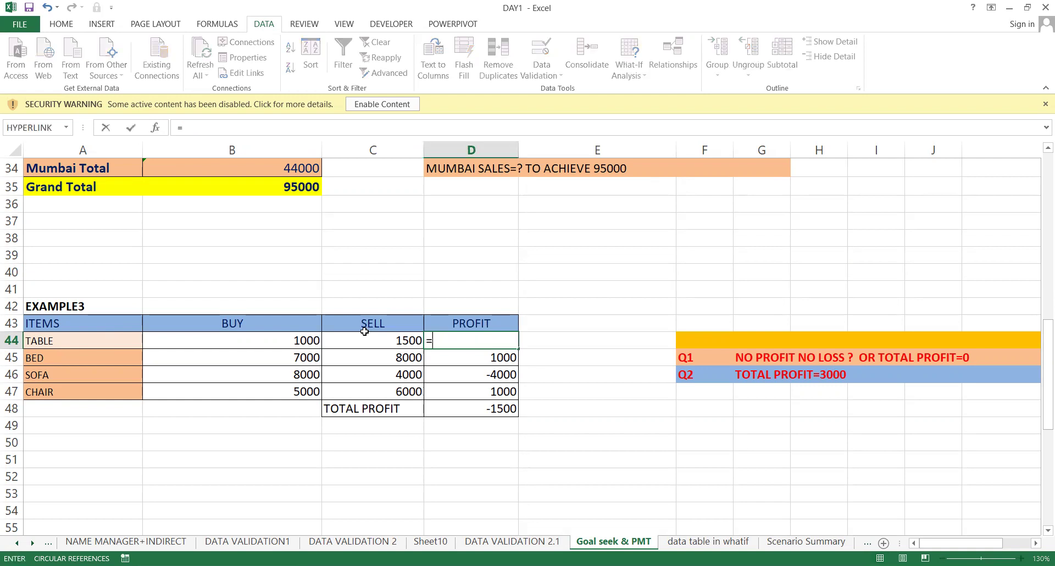
key("Left")
type("-")
key("Left")
key("Left")
key("Return")
- Examine the Total Profit formula in D48 and the profit values it sums, and compare them with question Q1
key("Down")
key("Down")
key("Down")
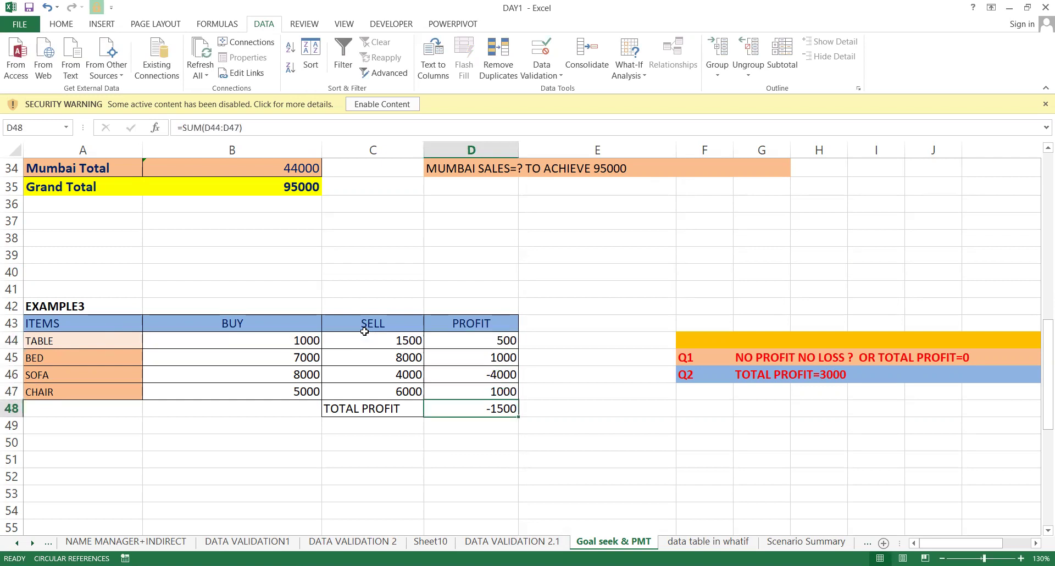
key("F2")
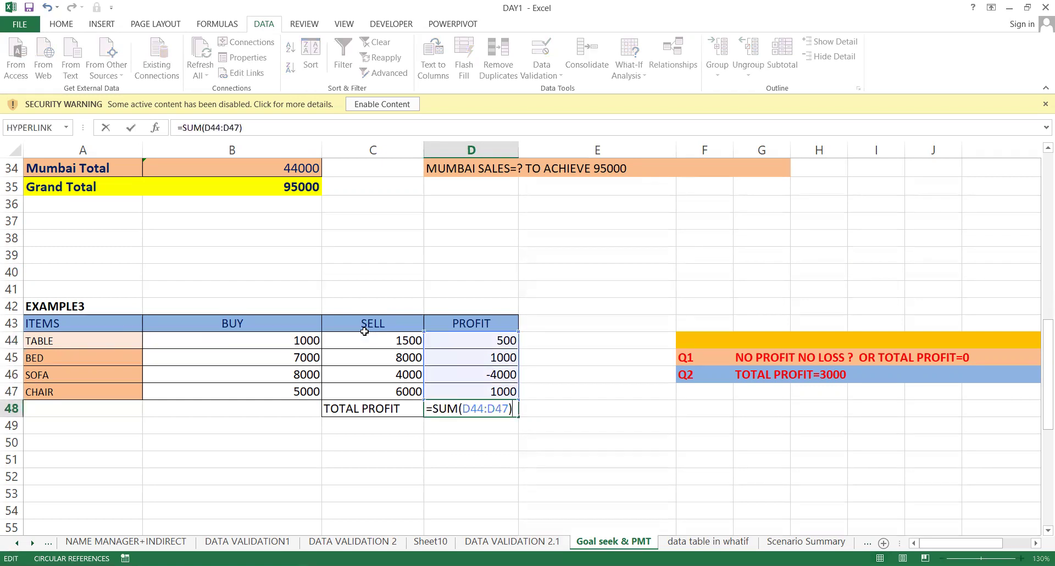
key("Return")
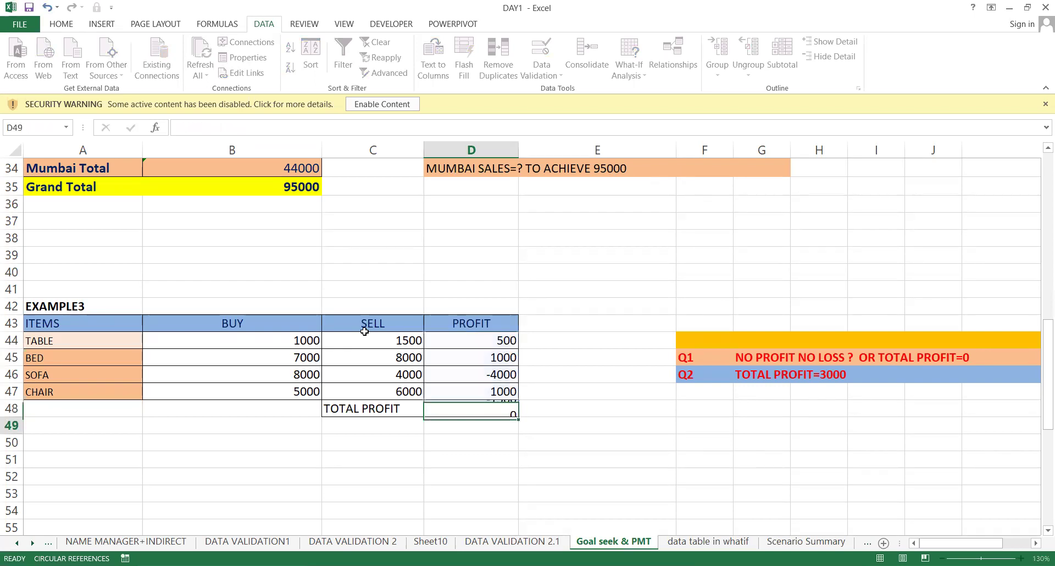
key("Up")
key("Up")
key("Up")
key("Up")
key("Up")
key("Down")
key("Down")
key("Down")
key("Down")
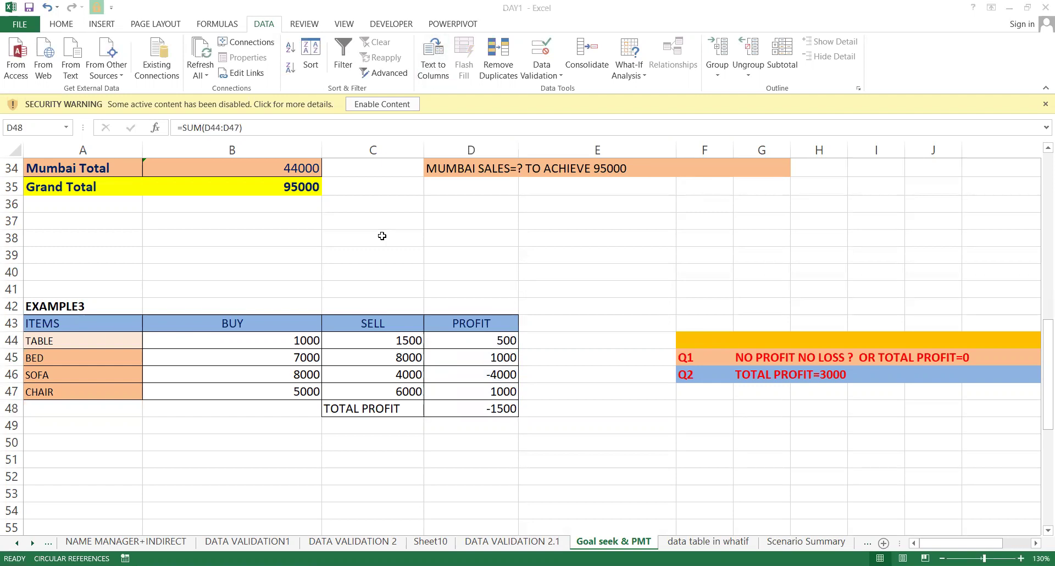
left_click(485, 406)
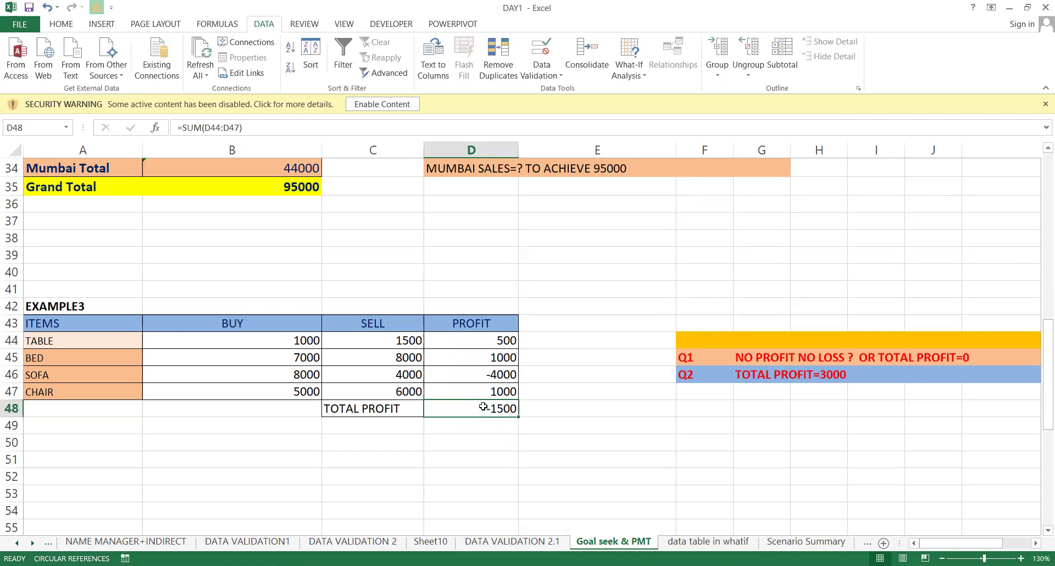
left_click(763, 362)
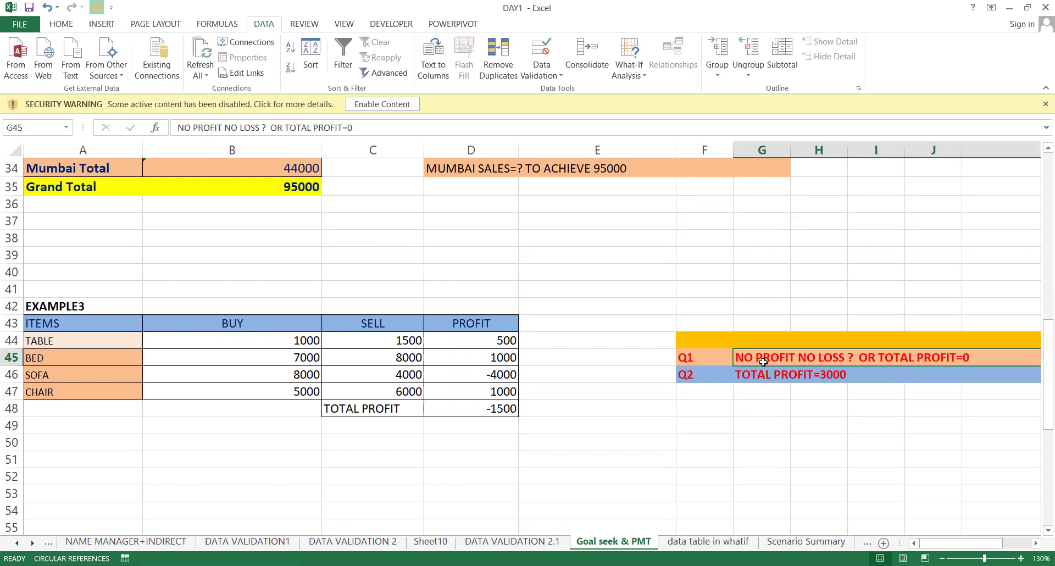
left_click(505, 406)
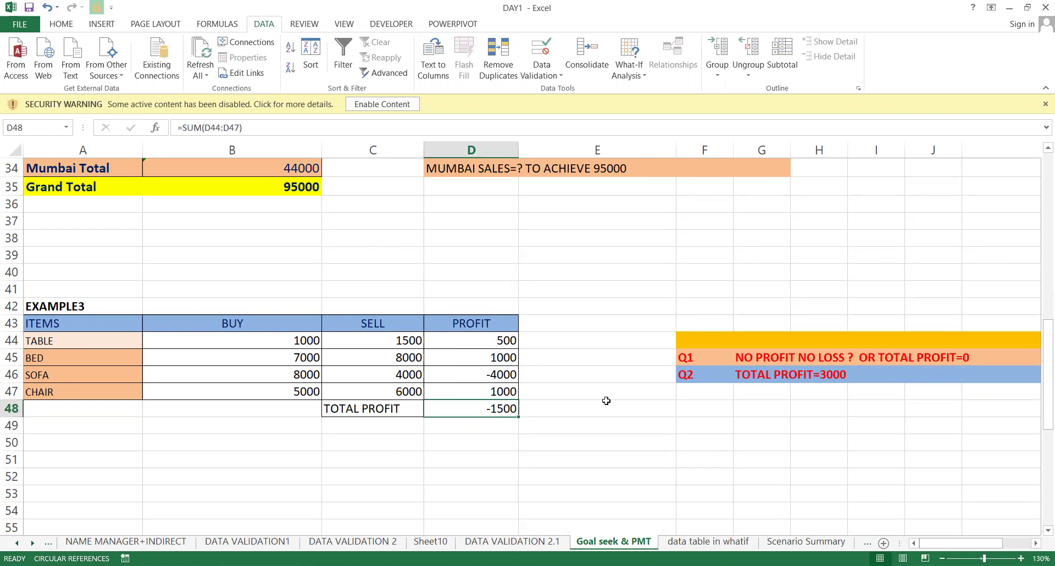
- Try entering 0 directly in the Total Profit cell D48, and undo the entry to restore its formula
type("0")
key("Return")
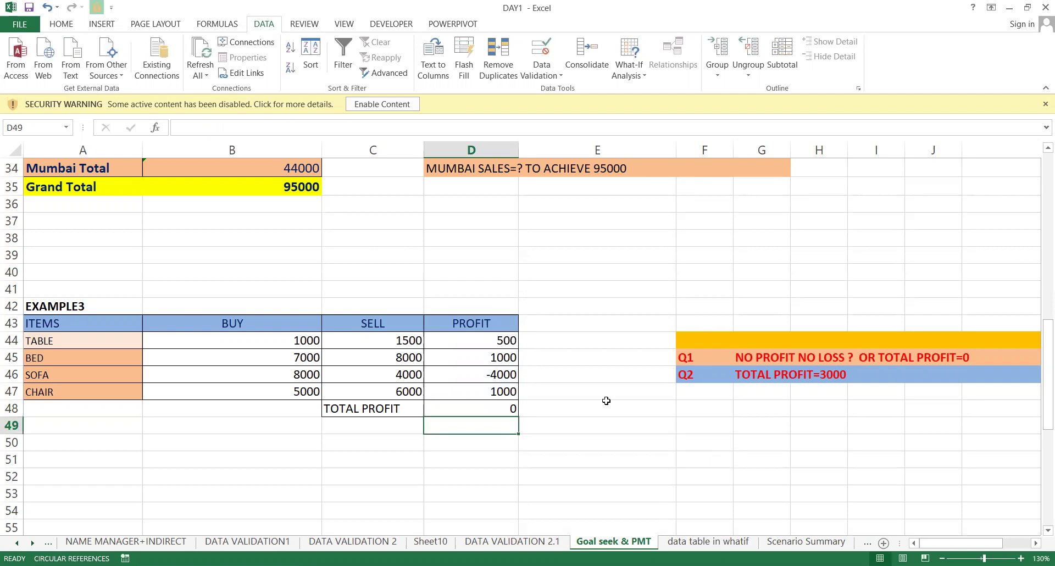
key("ctrl+z")
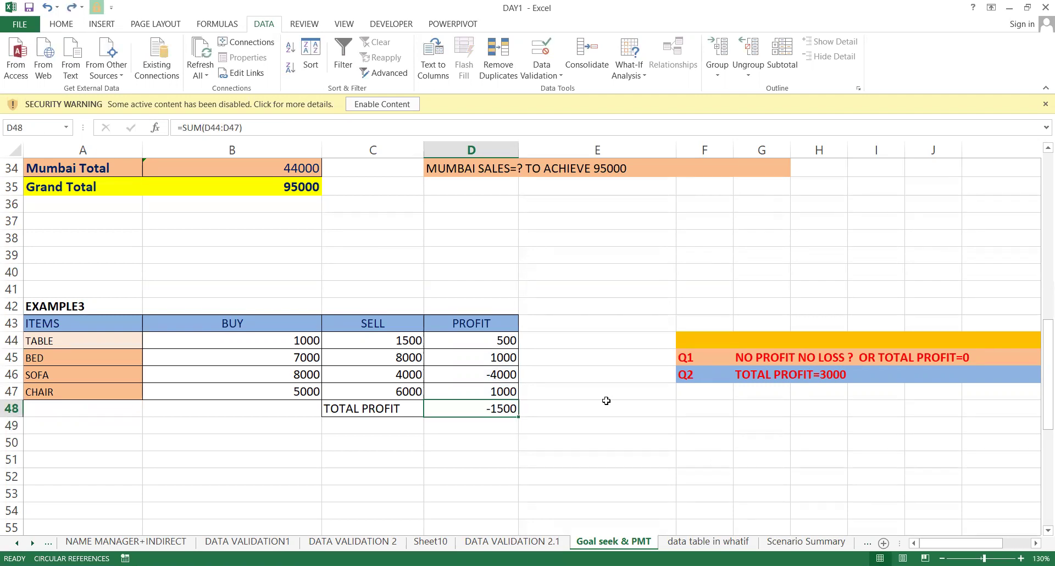
- Hide the empty column K between the Example 3 questions and the CHANGES ALLOWED column
key("Right")
key("Right")
key("Right")
key("Right")
key("Right")
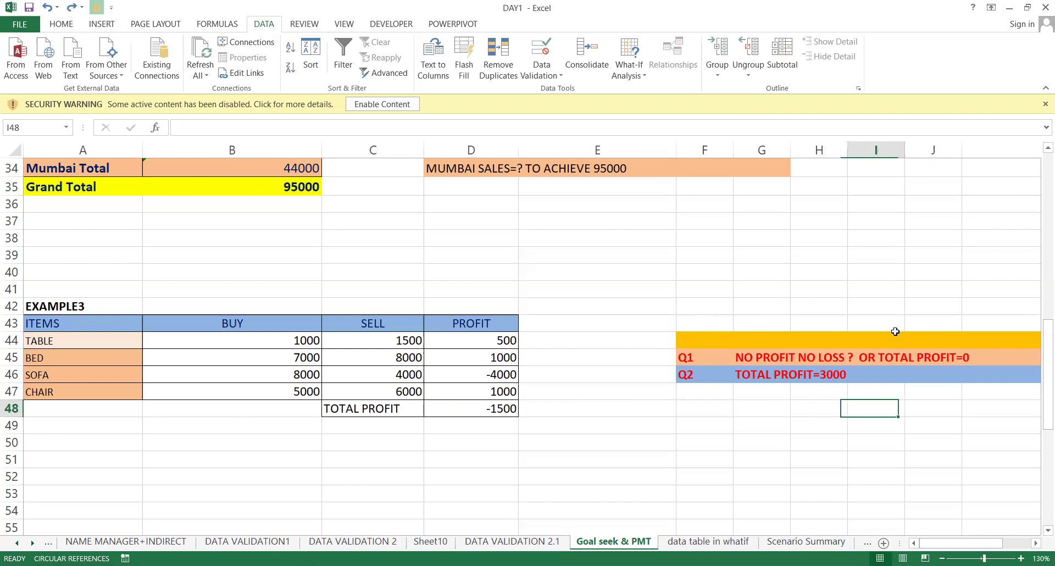
key("Right")
key("Right")
key("Right")
key("Up")
key("Left")
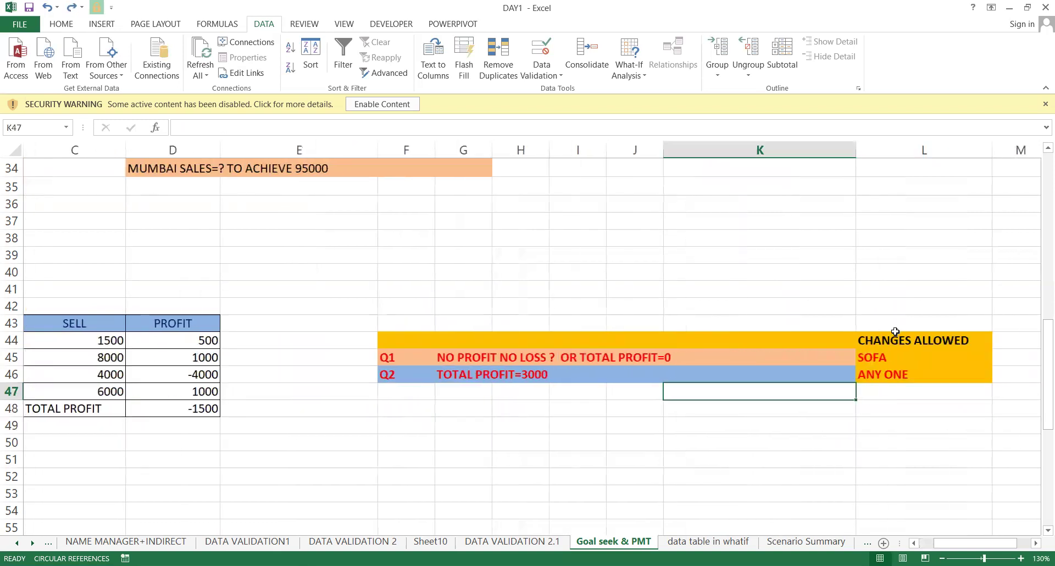
key("ctrl+0")
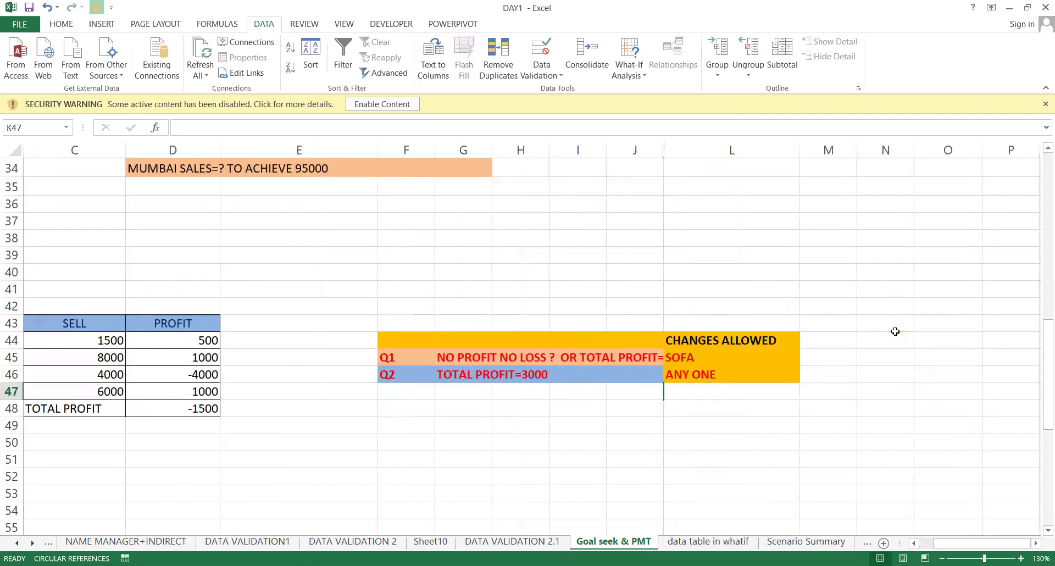
- Review question Q1 of Example 3 together with the item allowed to change for it
key("Left")
key("Up")
key("Up")
key("Left")
key("Left")
key("Left")
key("Left")
key("Left")
key("Left")
key("Right")
key("Right")
key("Right")
key("Right")
key("Right")
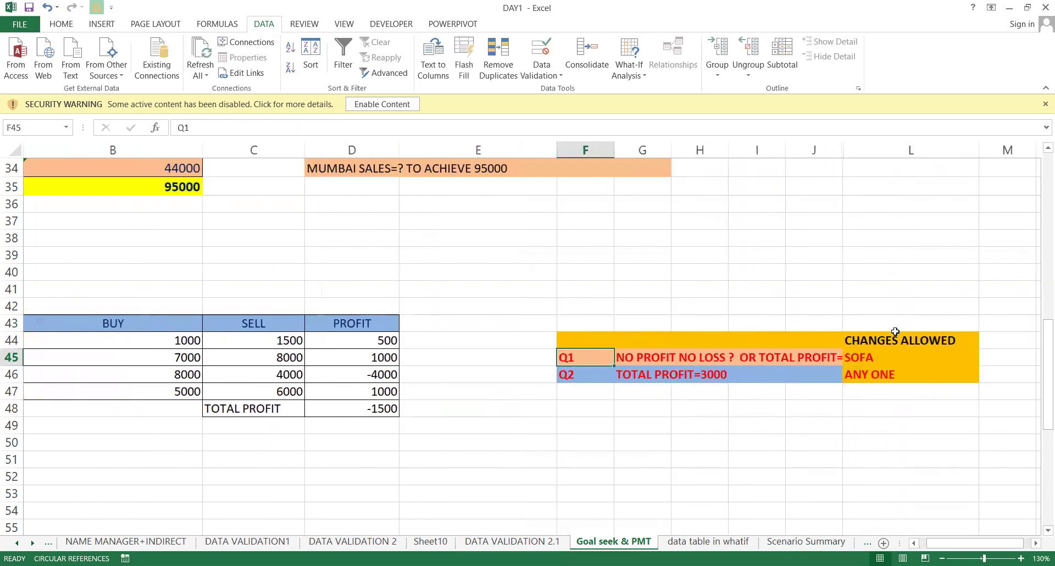
left_click(867, 358)
key("Left")
key("Left")
key("Left")
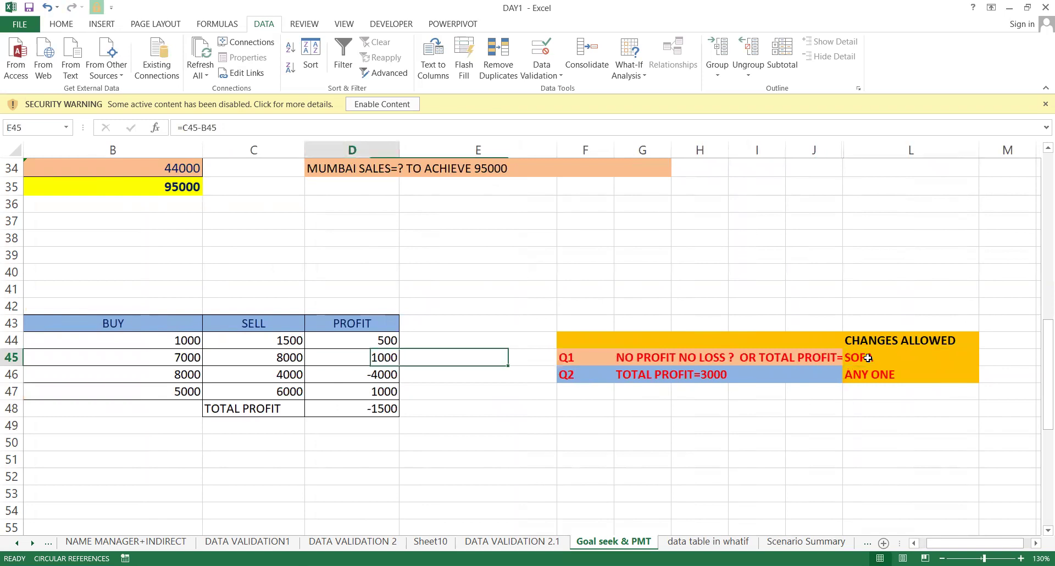
- Examine the buy, sell and profit cells of BED and SOFA and the Total Profit formula in D48
key("Left")
key("Left")
key("Left")
key("Left")
key("Right")
key("Right")
key("Right")
key("Left")
key("Down")
key("Right")
key("Right")
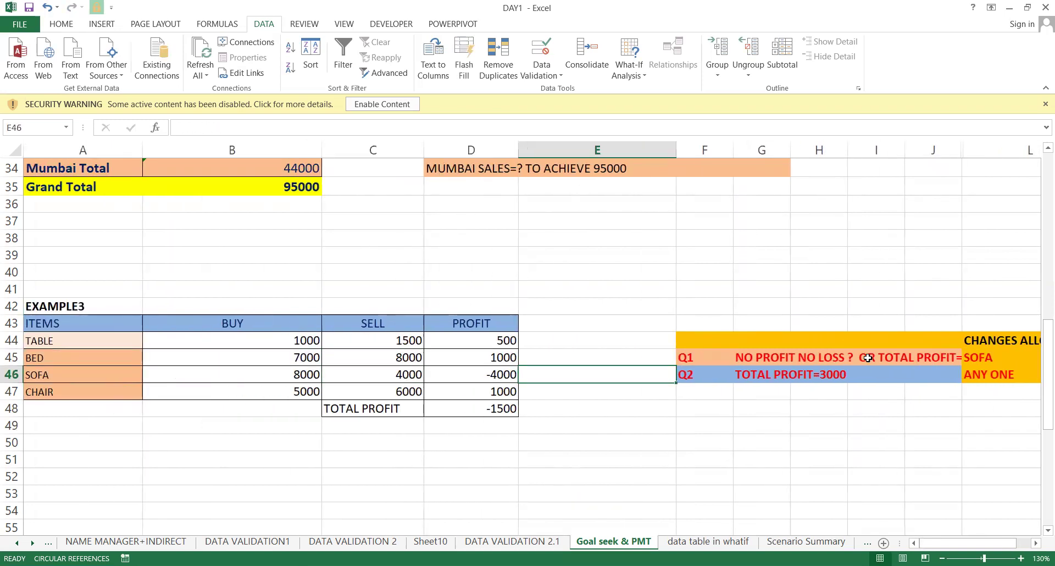
key("Down")
key("Down")
key("Left")
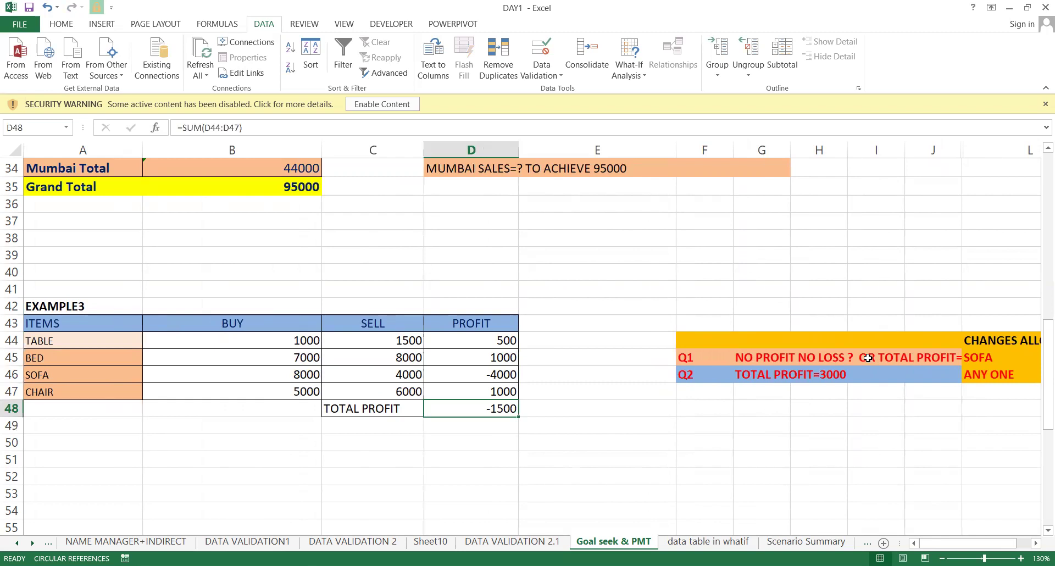
key("Right")
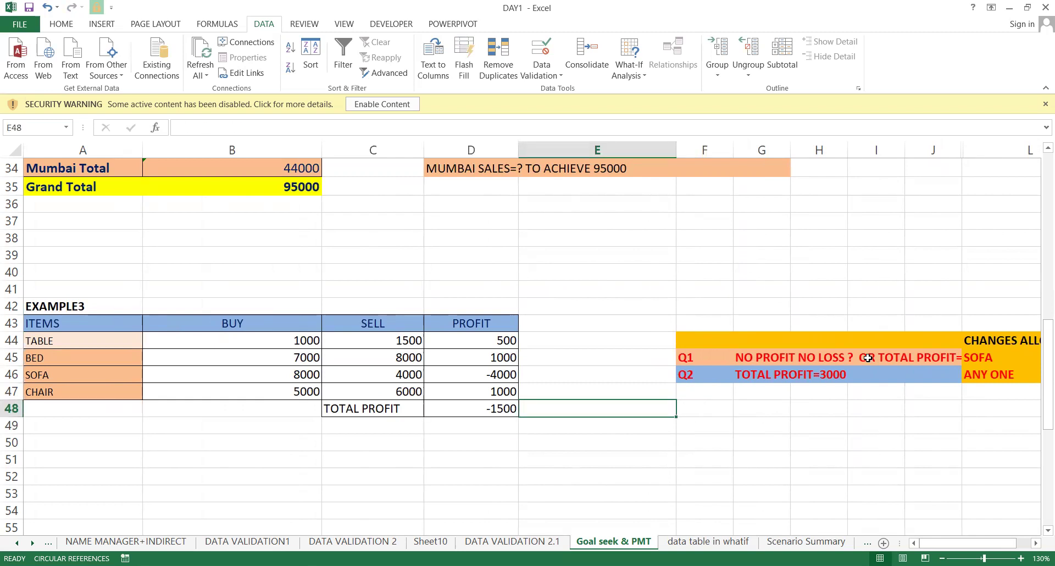
key("Left")
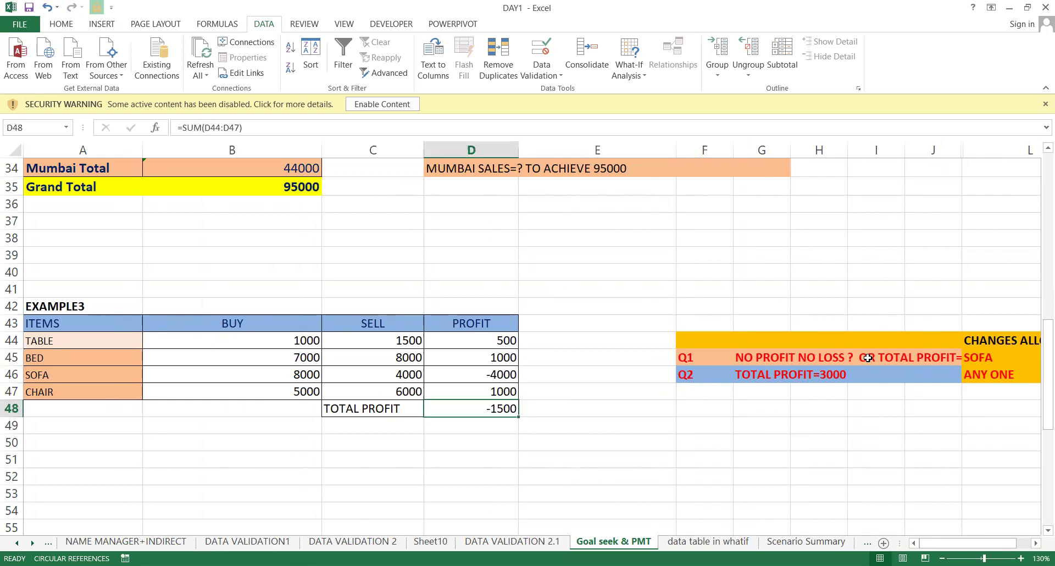
- Check the SOFA profit formula in D46 against its sell and buy cells, and compare question Q2 with the Total Profit cell
left_click(31, 369)
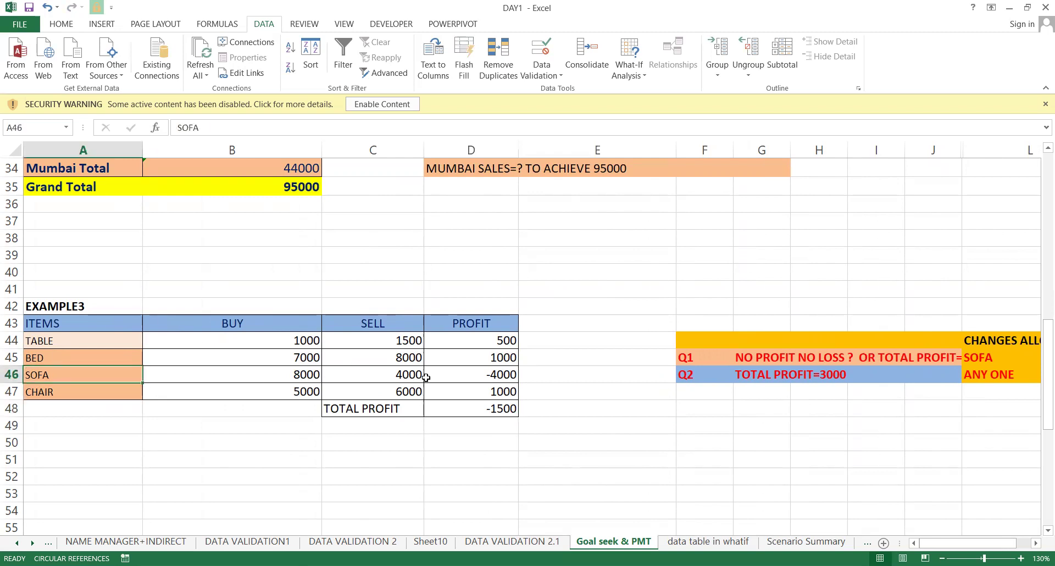
left_click(450, 378)
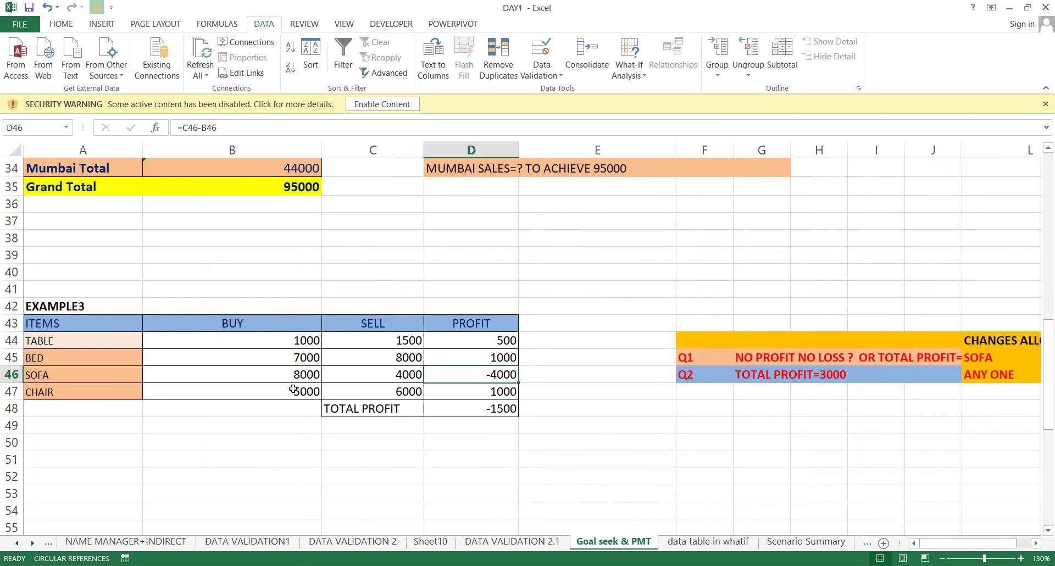
left_click(365, 374)
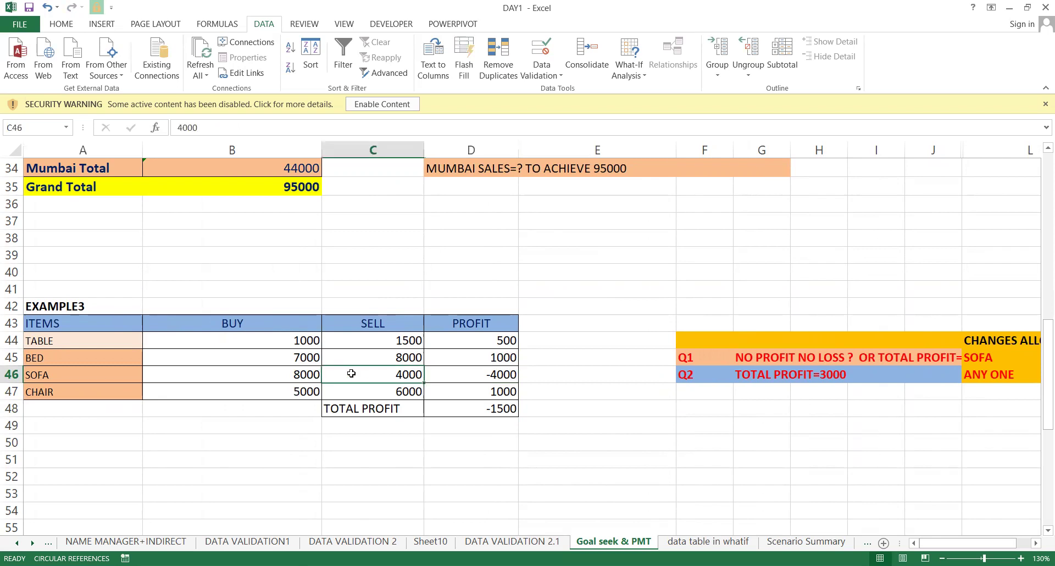
left_click(283, 376)
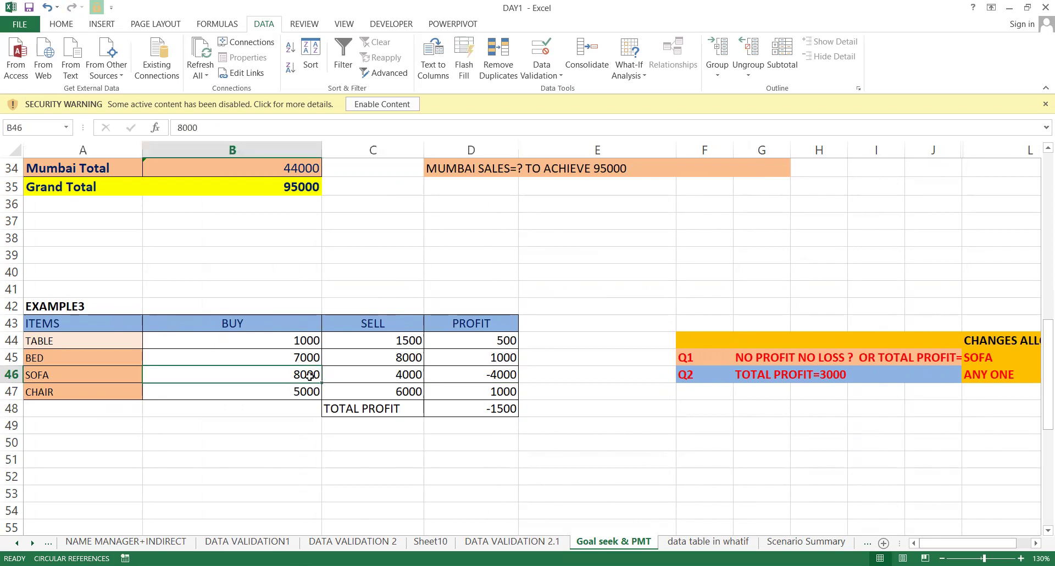
left_click(359, 375)
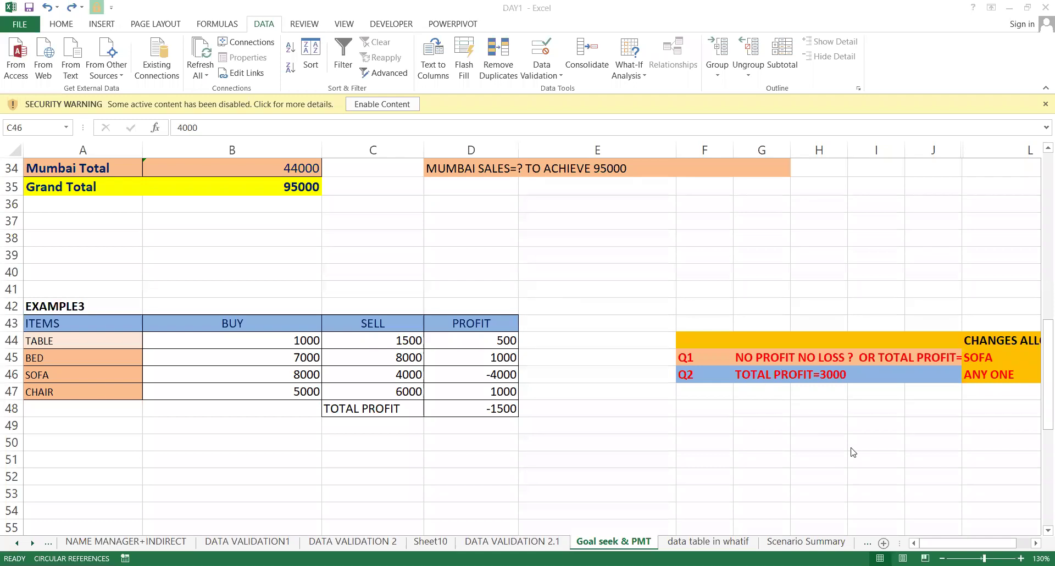
left_click(779, 375)
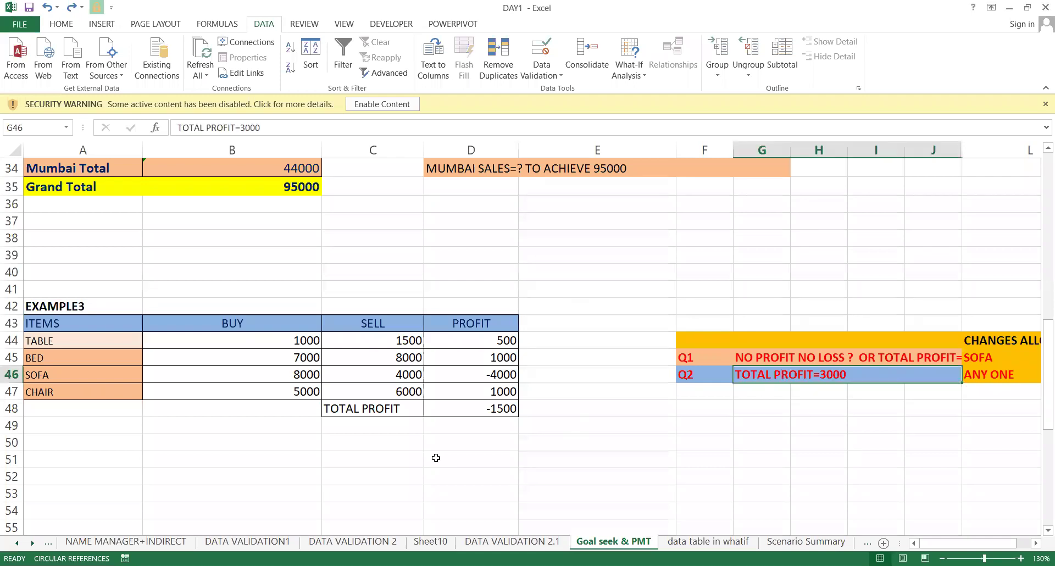
left_click(477, 416)
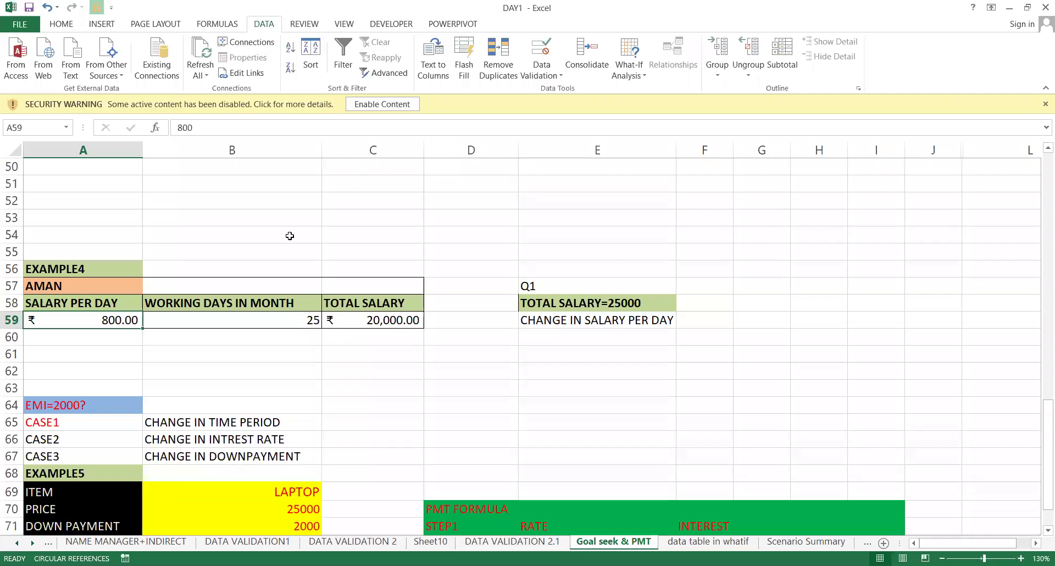
- Review Example 4's salary per day, working days and total salary against its target and allowed change
left_click(278, 237)
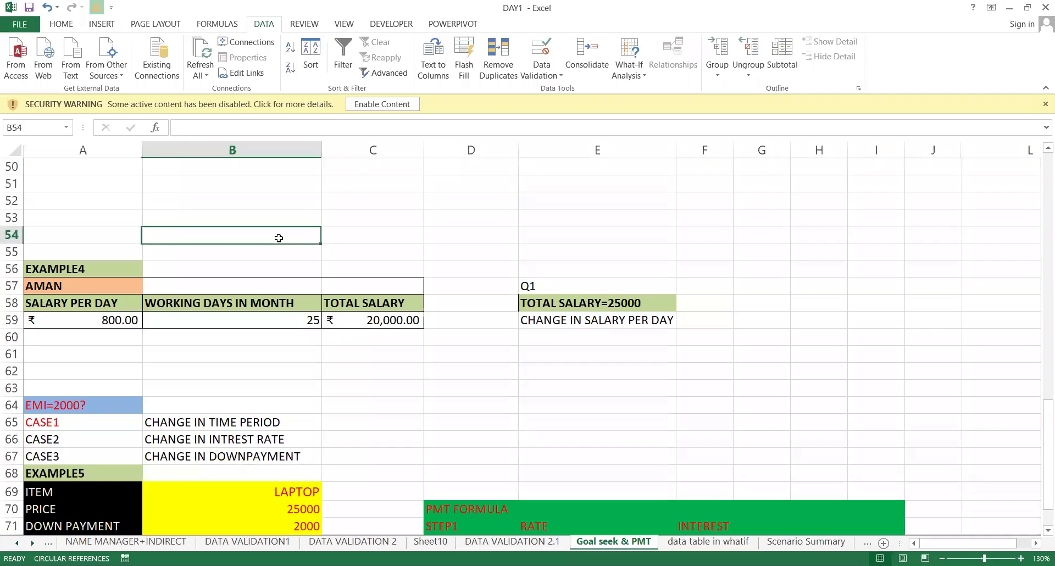
left_click(390, 322)
left_click(607, 302)
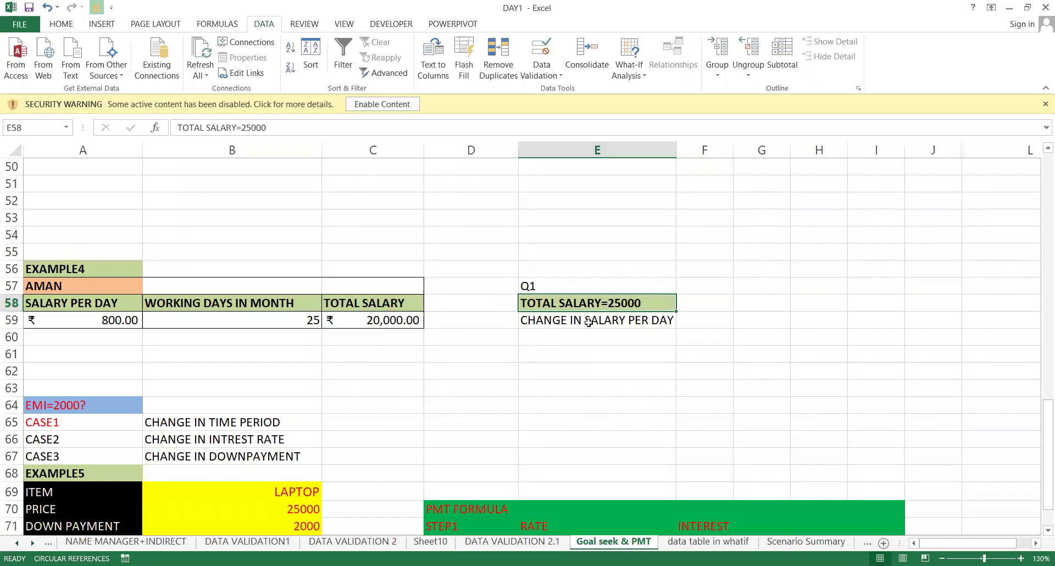
left_click(588, 322)
left_click(76, 313)
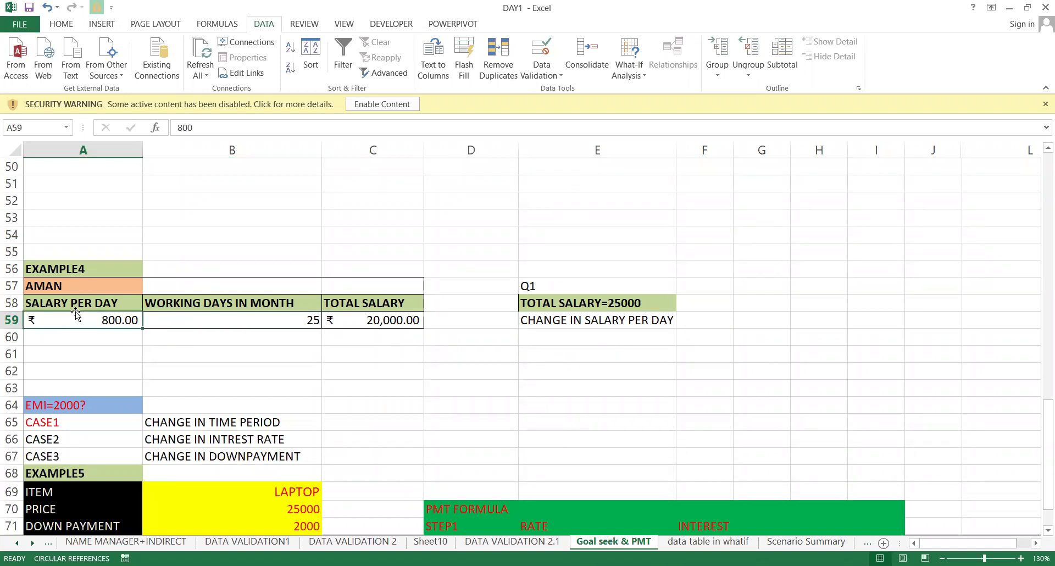
left_click(196, 331)
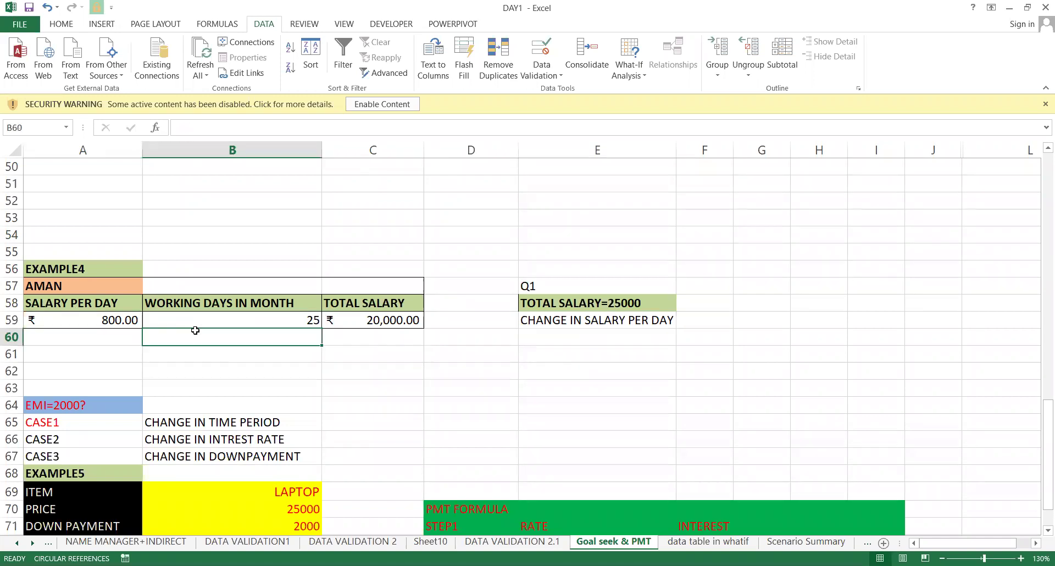
left_click_drag(353, 323, 698, 75)
left_click(668, 342)
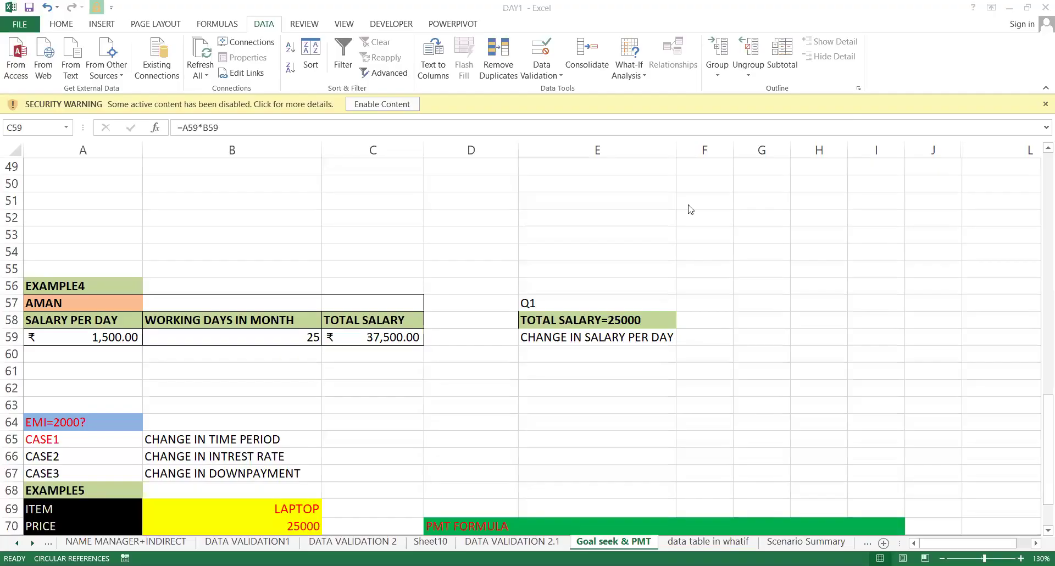
- Try Goal Seek on the total salary C59 with a target of 25000 by changing the working days B59, and discard the result
left_click(394, 337)
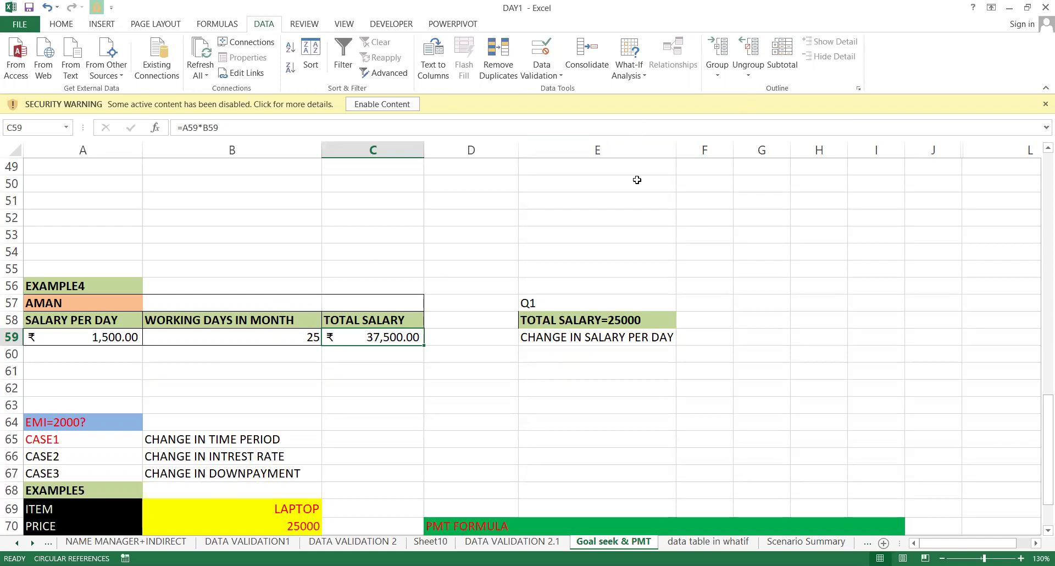
left_click(629, 67)
left_click(650, 106)
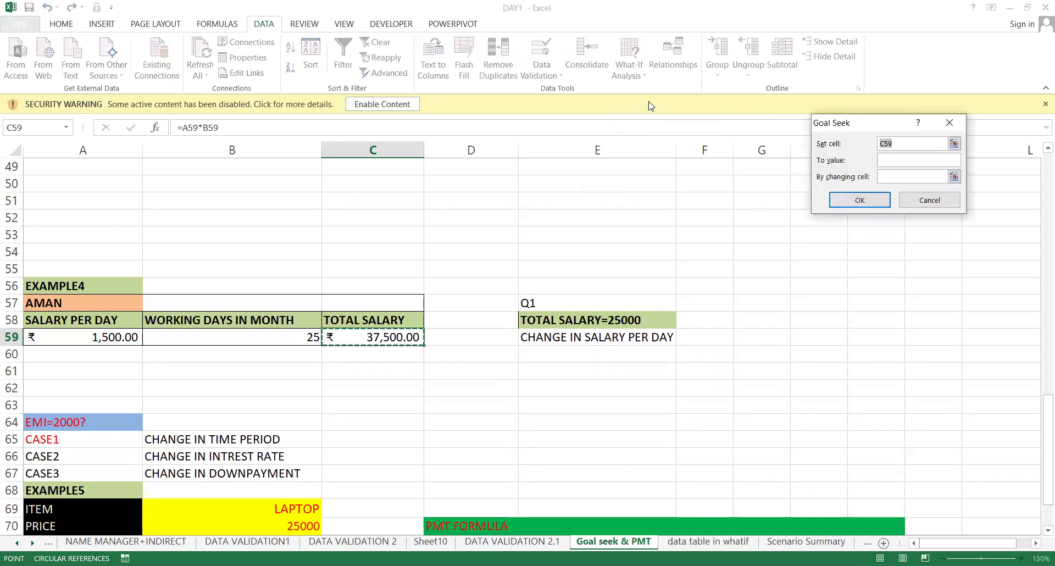
left_click(897, 158)
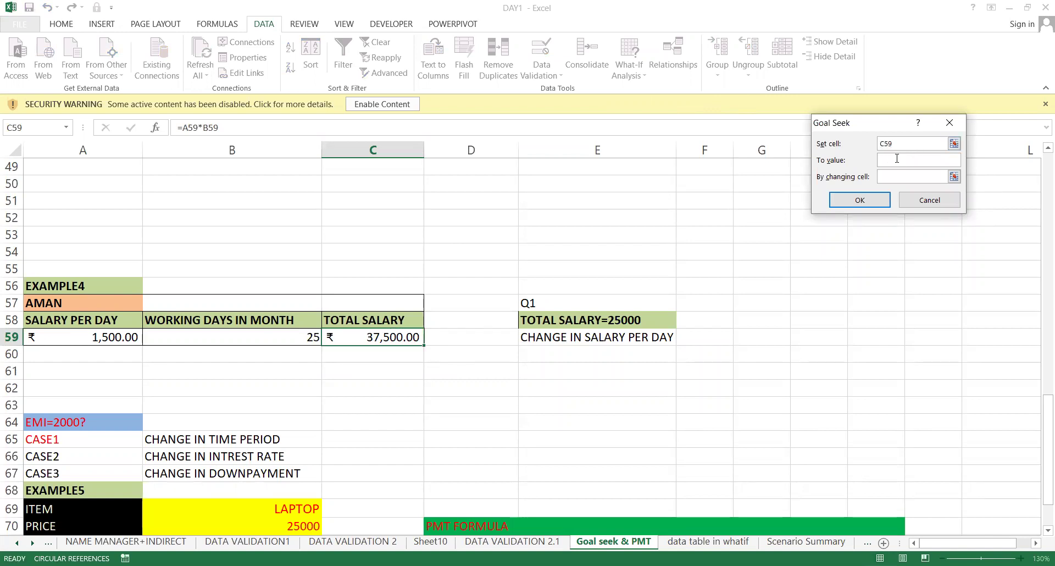
type("25000")
left_click(891, 178)
left_click(287, 336)
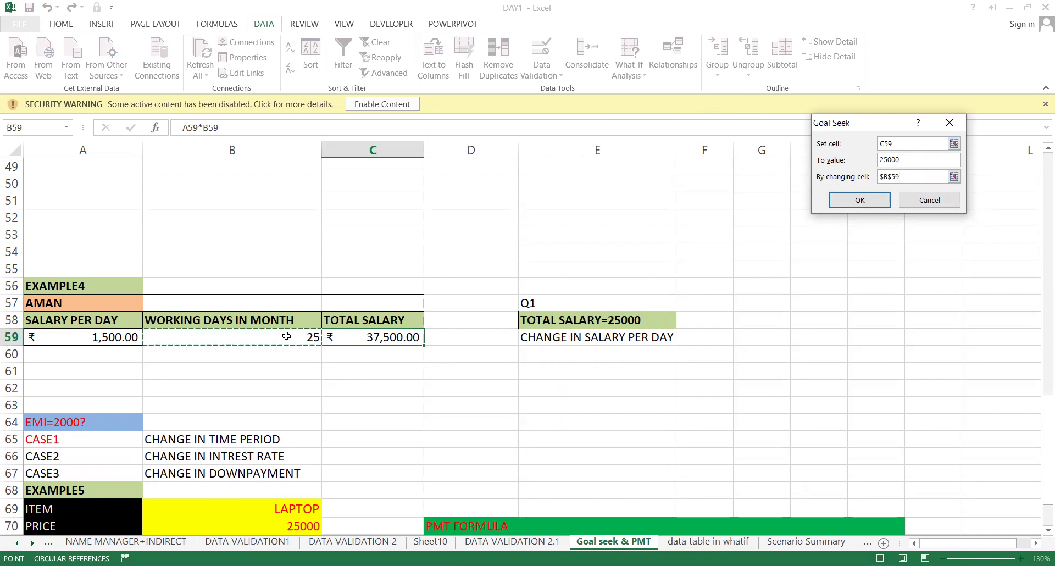
key("Return")
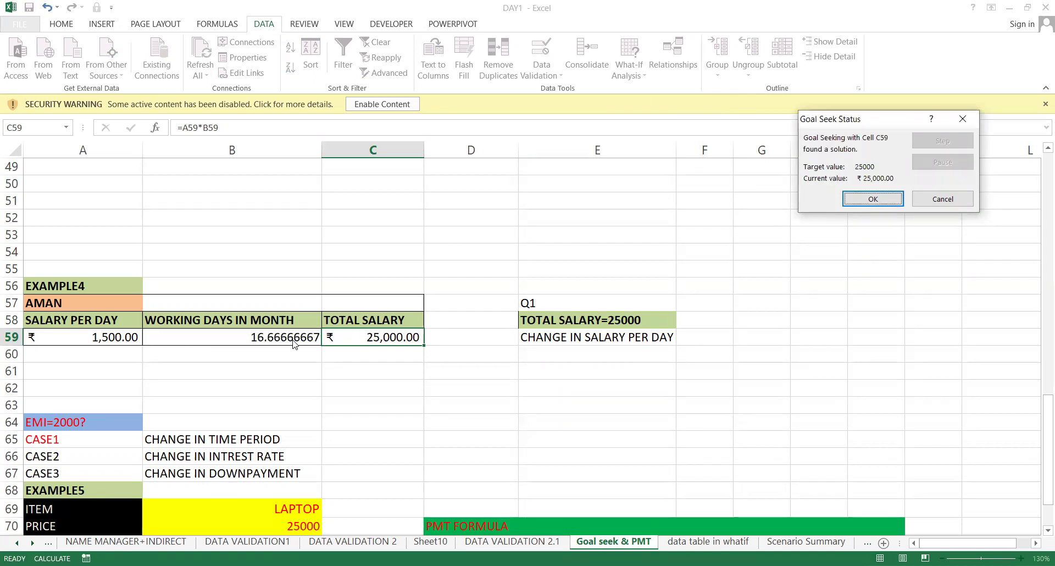
left_click(954, 207)
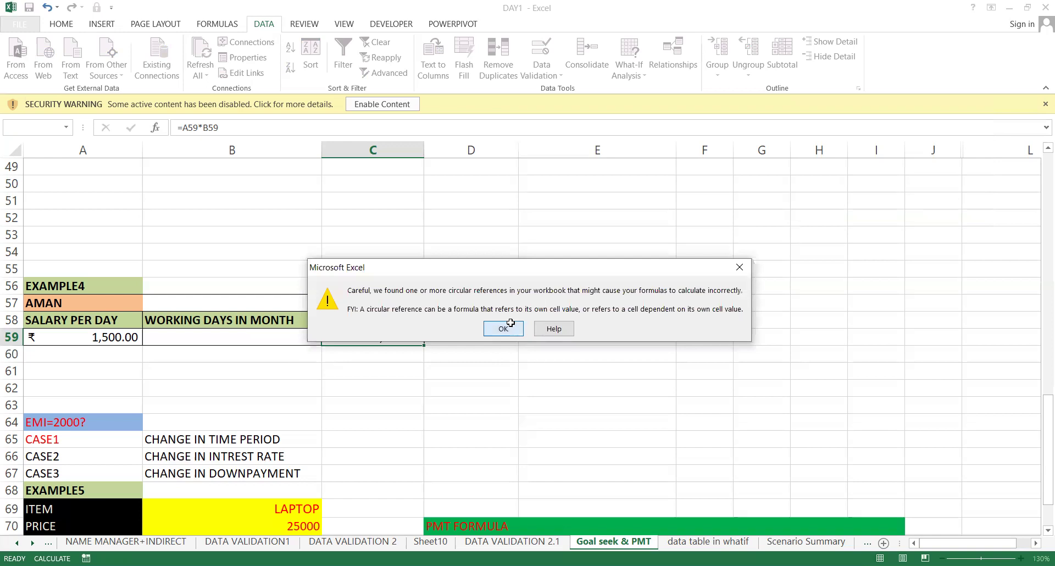
left_click(511, 324)
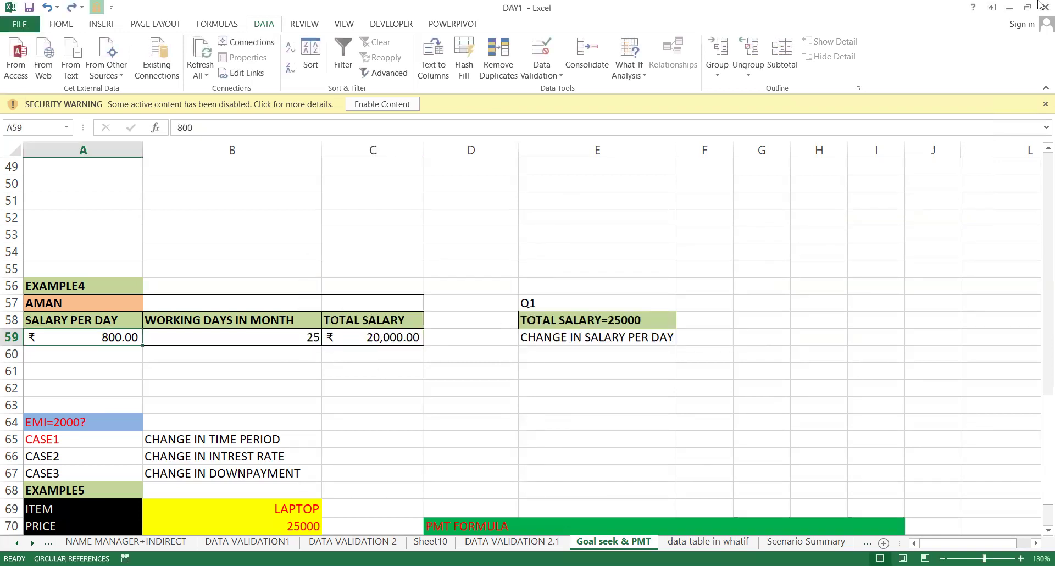
- Review Example 5's laptop loan data and the EMI cases below Example 4
left_click(548, 321)
key("Down")
key("Down")
key("Down")
key("Down")
key("Down")
key("Down")
key("Down")
key("Down")
key("Down")
key("Down")
key("Down")
key("Down")
key("Down")
key("Down")
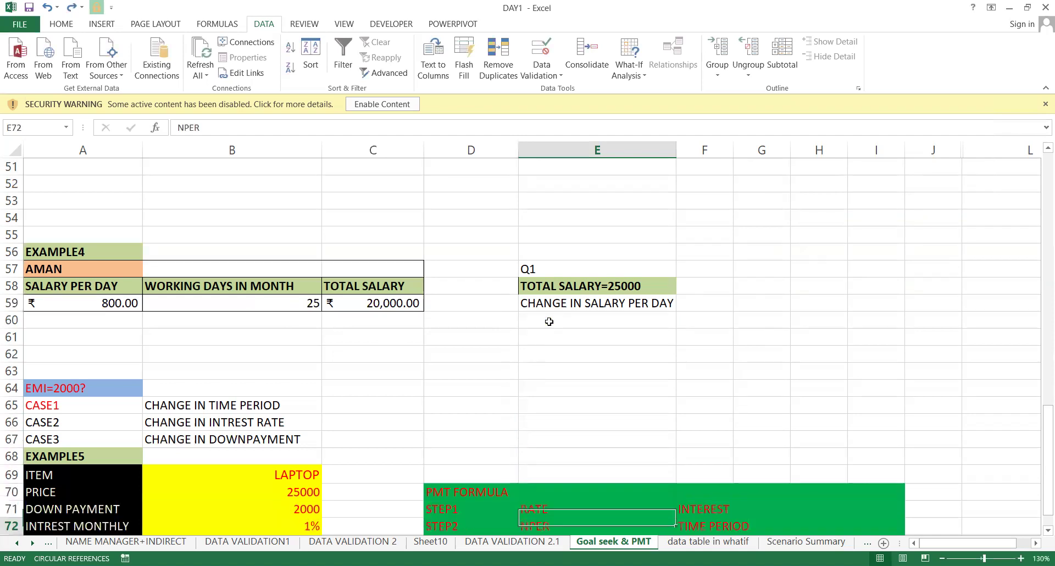
key("Down")
key("Down")
key("Down")
key("Down")
key("Down")
key("Down")
key("Down")
key("Down")
key("Down")
key("Up")
key("Up")
key("Up")
key("Up")
key("Up")
key("Up")
key("Up")
key("Up")
key("Up")
key("Up")
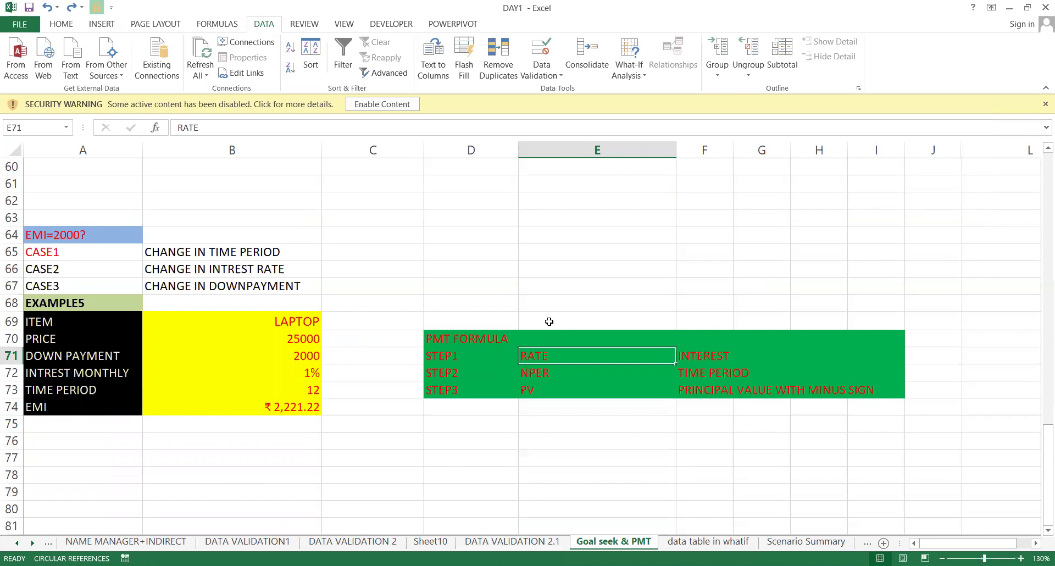
- Study the PMT formula steps in Example 5, covering RATE, NPER and PV, alongside the laptop loan data
key("Left")
key("Left")
key("Left")
key("Right")
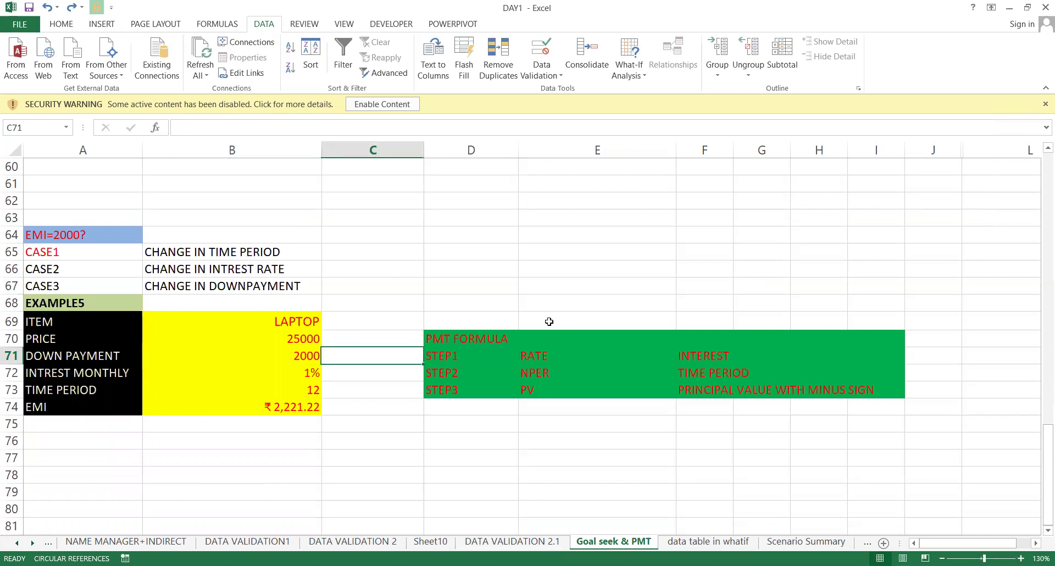
key("Up")
key("Up")
key("Up")
key("Right")
key("Down")
key("Down")
key("Down")
key("Down")
key("Up")
key("Up")
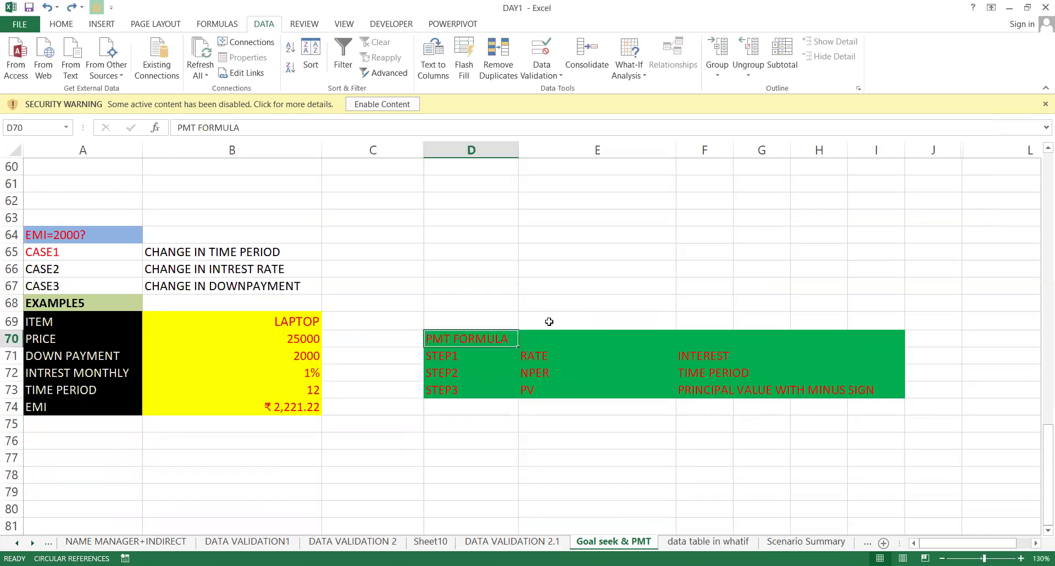
key("Left")
key("Right")
key("Right")
key("Left")
key("Down")
key("Down")
key("Up")
key("Up")
key("shift+Right")
key("shift+Right")
key("shift+Down")
key("shift+Down")
key("Down")
key("Up")
key("shift+Down")
key("shift+Down")
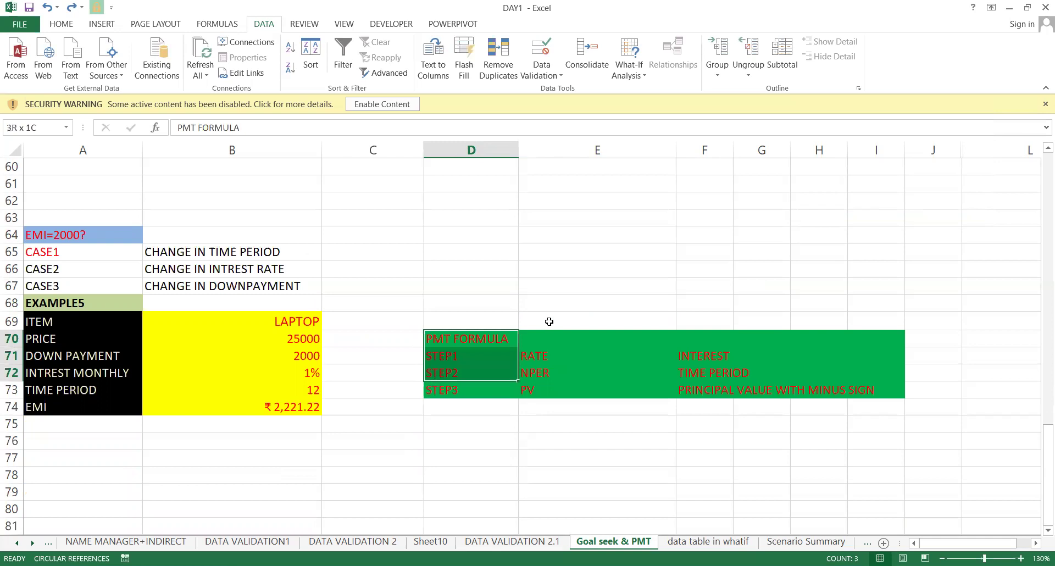
- Review the whole PMT formula block D70:I73 with its rate, time period and principal value steps
key("shift+Down")
key("shift+Right")
key("shift+Right")
key("shift+Right")
key("shift+Right")
key("shift+Right")
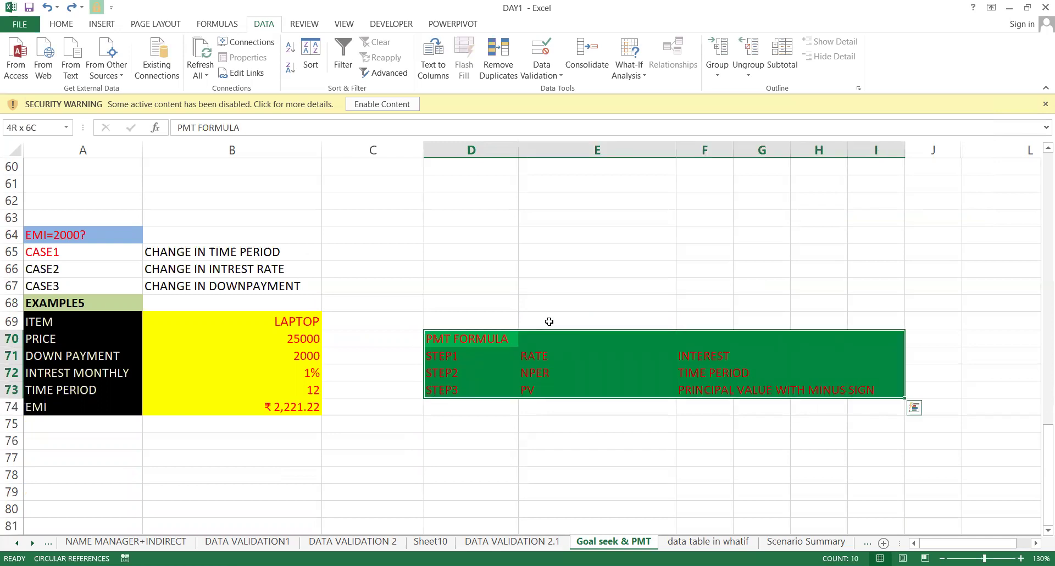
key("Down")
key("Up")
key("shift+Down")
key("shift+Down")
key("shift+Right")
key("shift+Right")
key("shift+Down")
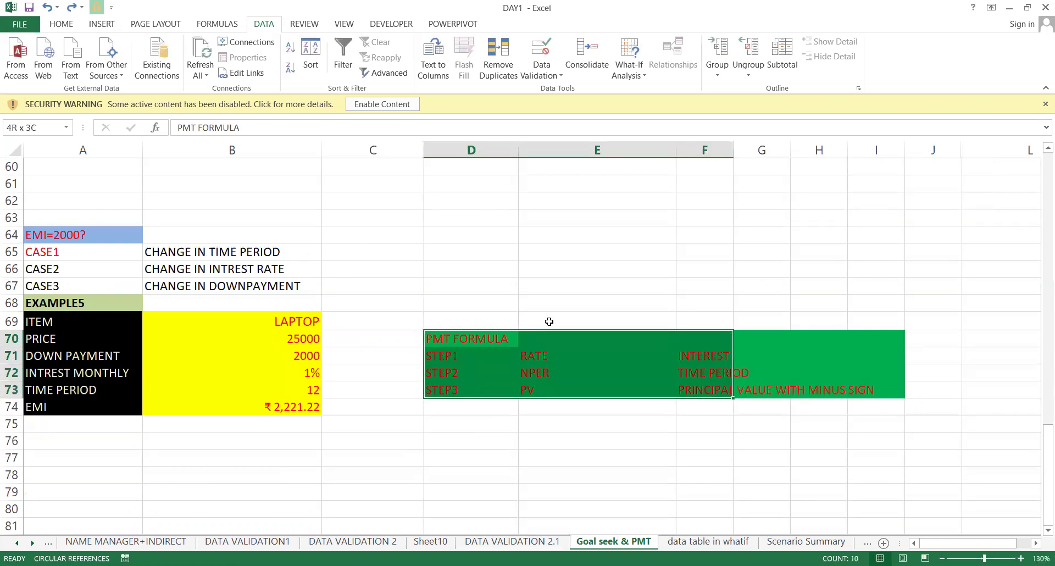
key("shift+Right")
key("shift+Right")
- Go through the laptop loan rows from price to EMI, and check the EMI formula in B74
key("Left")
key("Left")
key("Left")
key("Up")
key("Up")
key("Down")
key("Down")
key("Down")
key("Down")
key("Down")
key("Down")
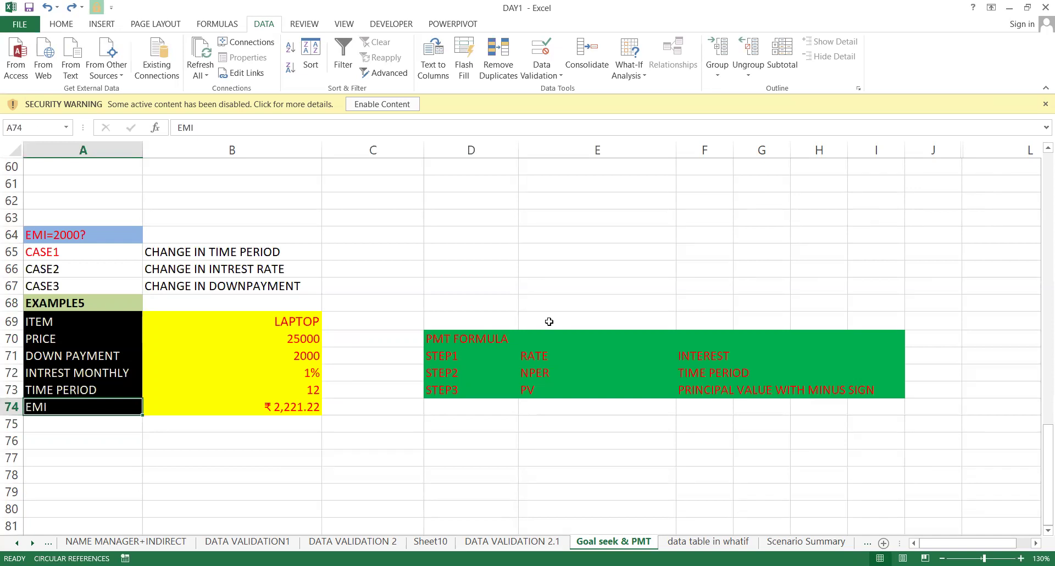
key("Up")
key("Up")
key("Up")
key("Up")
key("Right")
key("Right")
key("Right")
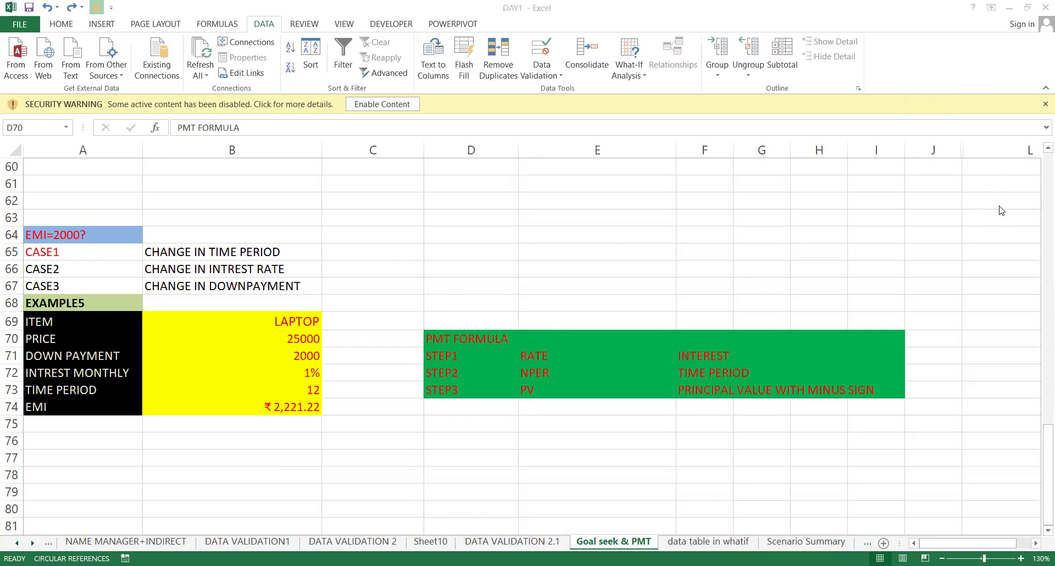
left_click(218, 408)
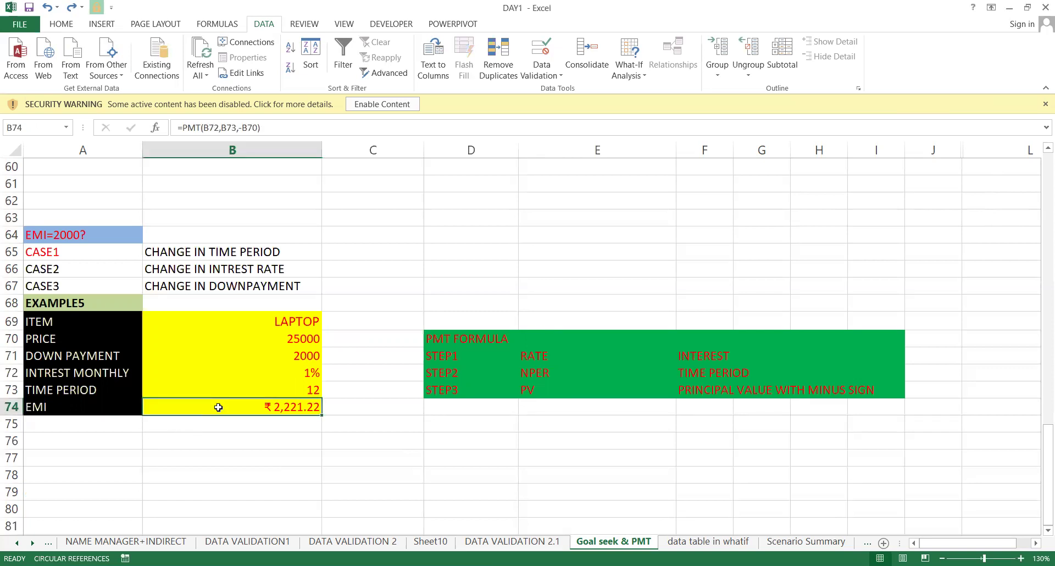
- Start a PMT formula in D68 to study its rate, nper and pv arguments, and discard it
key("Up")
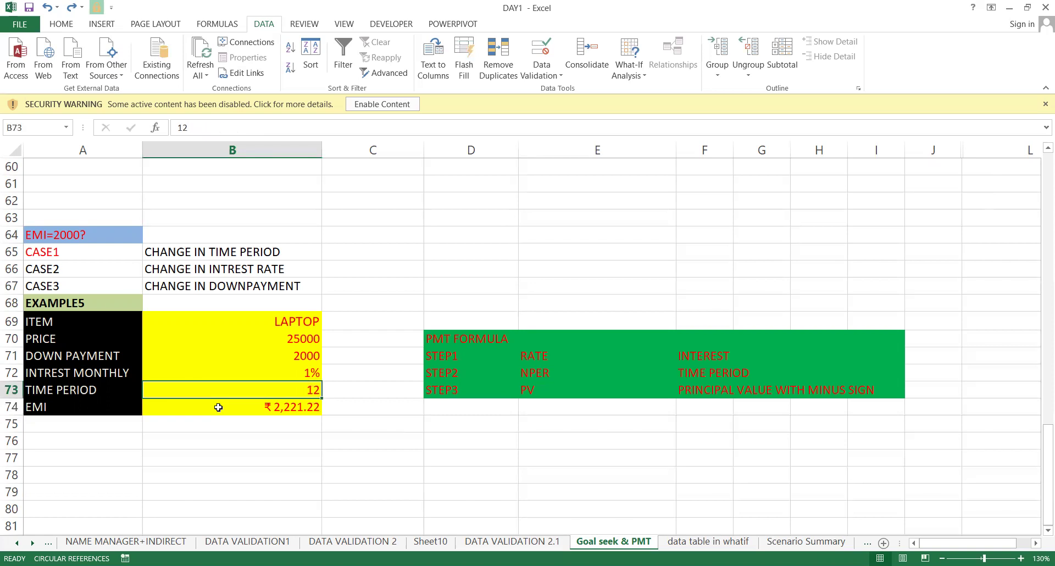
key("Up")
key("Up")
key("Right")
key("Right")
key("Up")
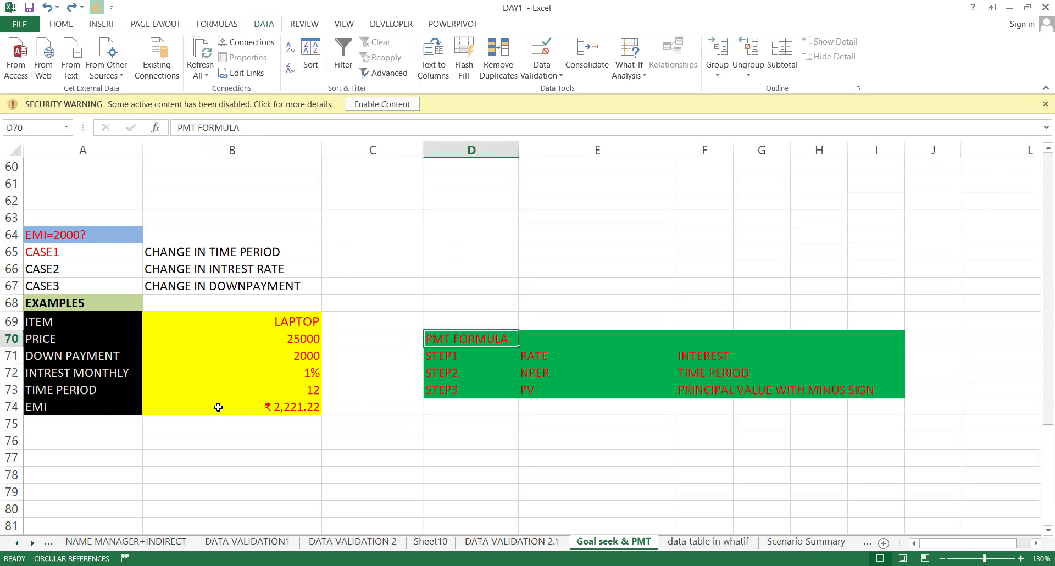
key("Up")
key("Up")
type("=")
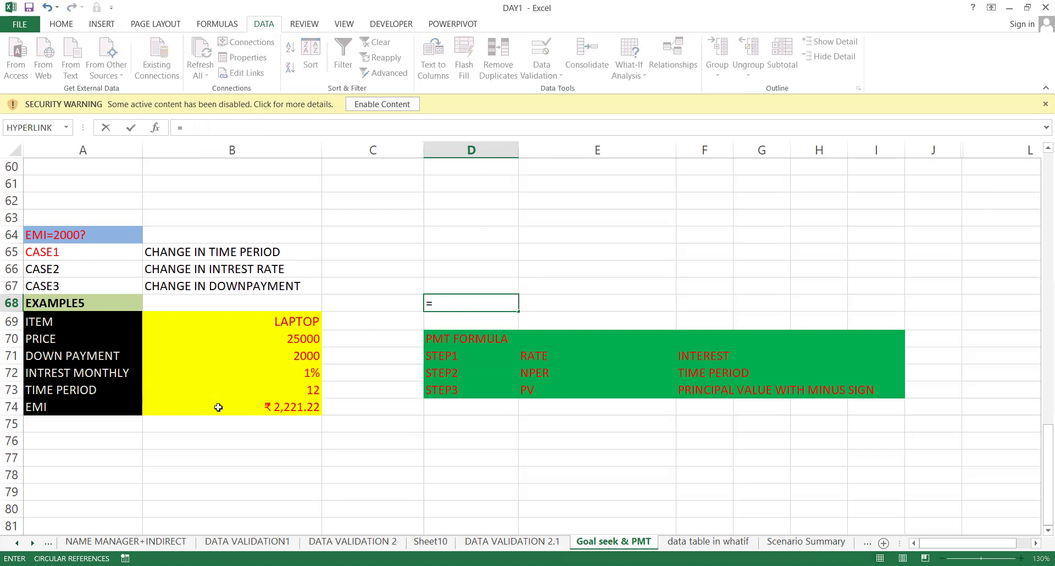
type("PMT(")
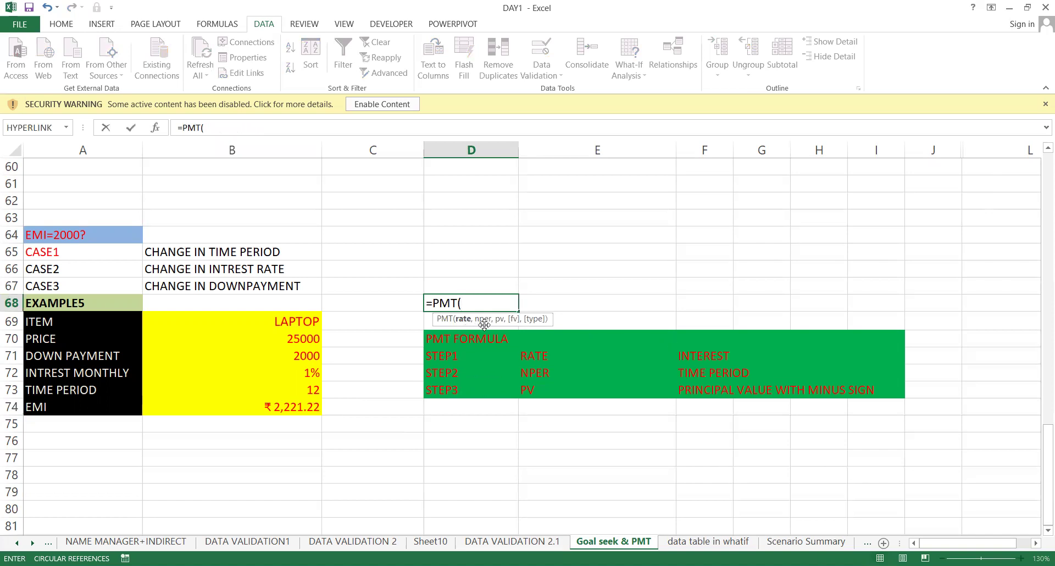
type(",")
type(",")
key("Escape")
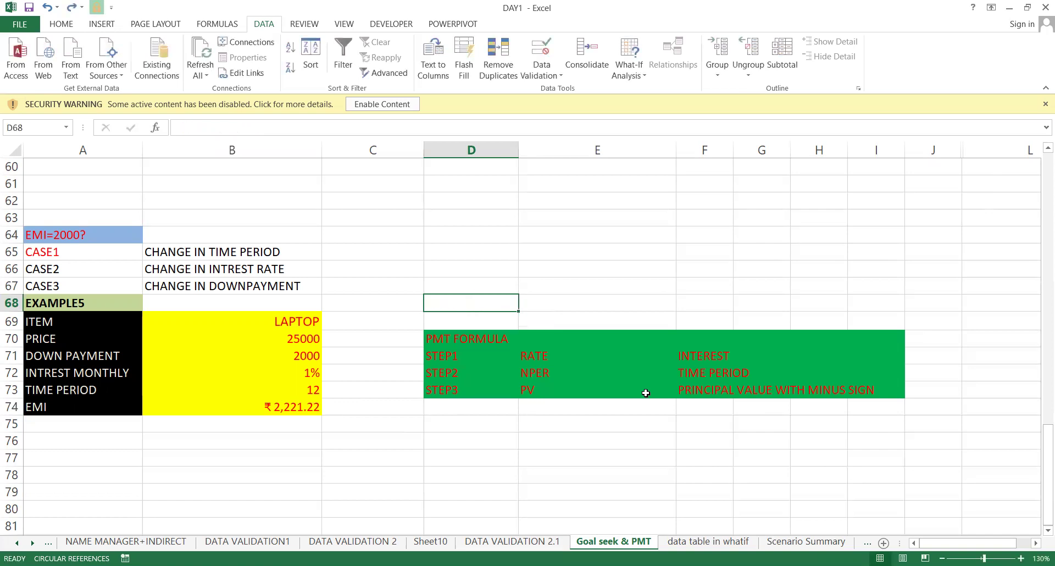
- Review the laptop loan inputs and the EMI formula in B74
key("Left")
key("Left")
key("Left")
key("Down")
key("Down")
key("Down")
key("Down")
key("Right")
key("Down")
key("Down")
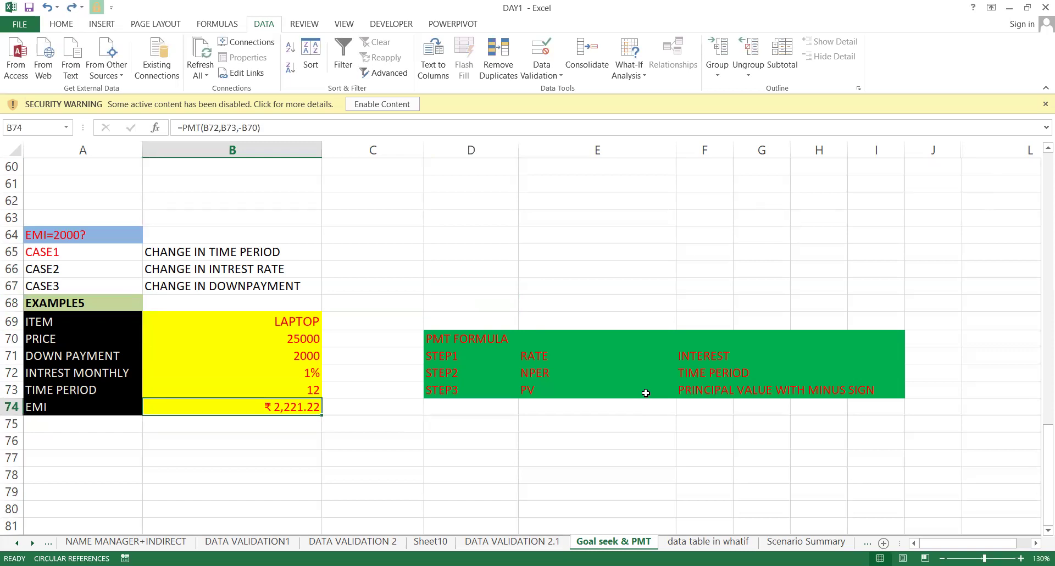
- Set the laptop price in B70 to 35000
key("Up")
key("Up")
key("Up")
key("Up")
type("35000")
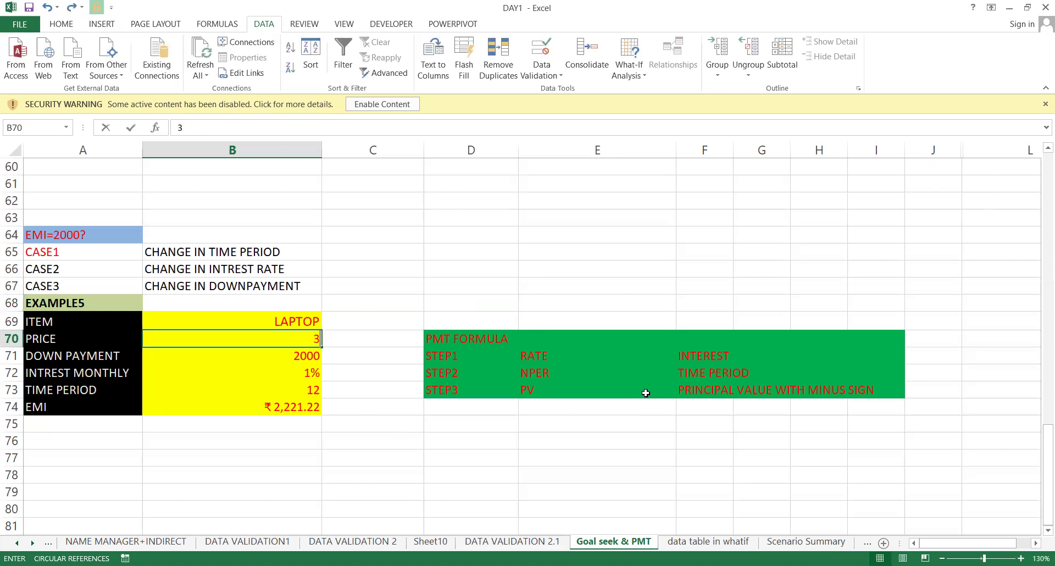
key("Return")
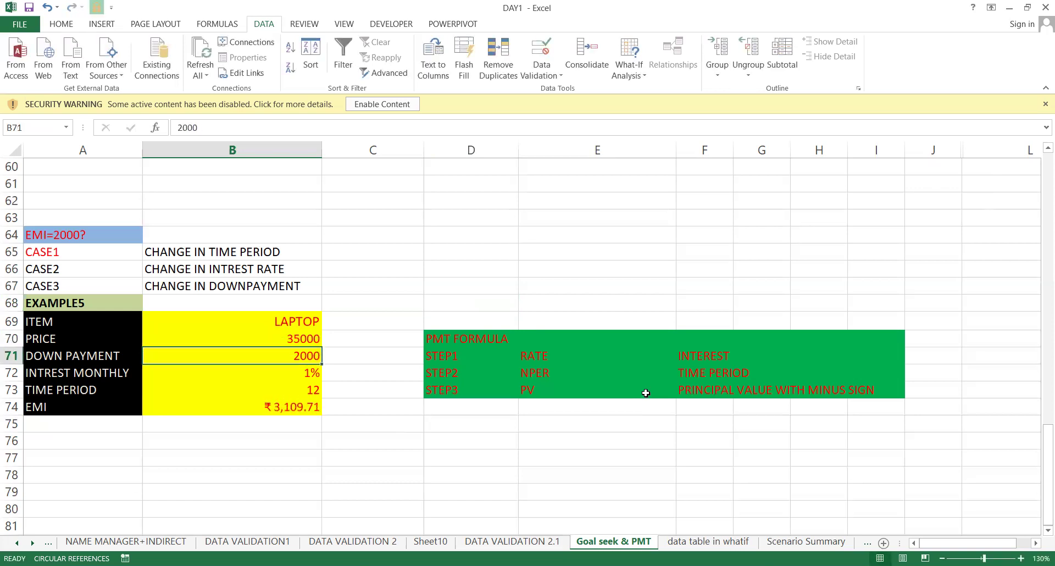
- Clear the EMI formula in B74 and undo the deletion
key("Down")
key("Down")
key("Down")
key("Delete")
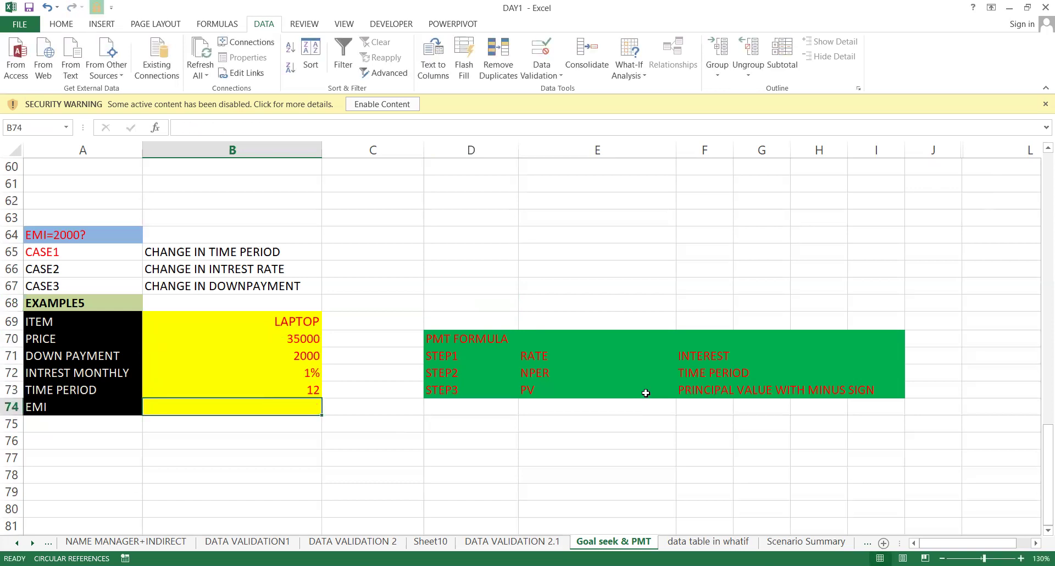
key("ctrl+z")
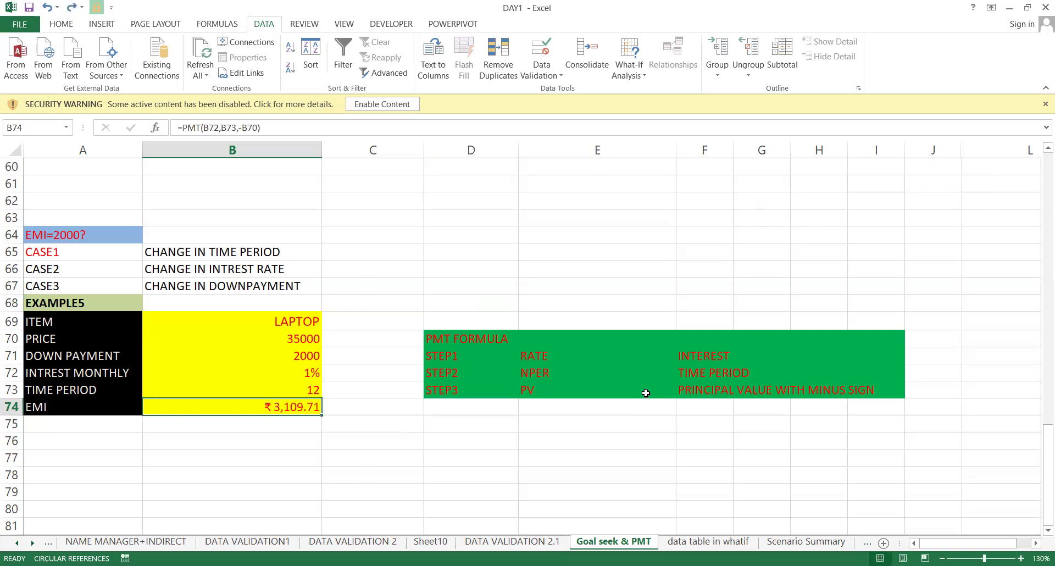
- Inspect the arguments of the PMT formula in B74, and clear the EMI cell
key("F2")
key("Left")
key("Left")
key("Left")
key("Left")
key("Left")
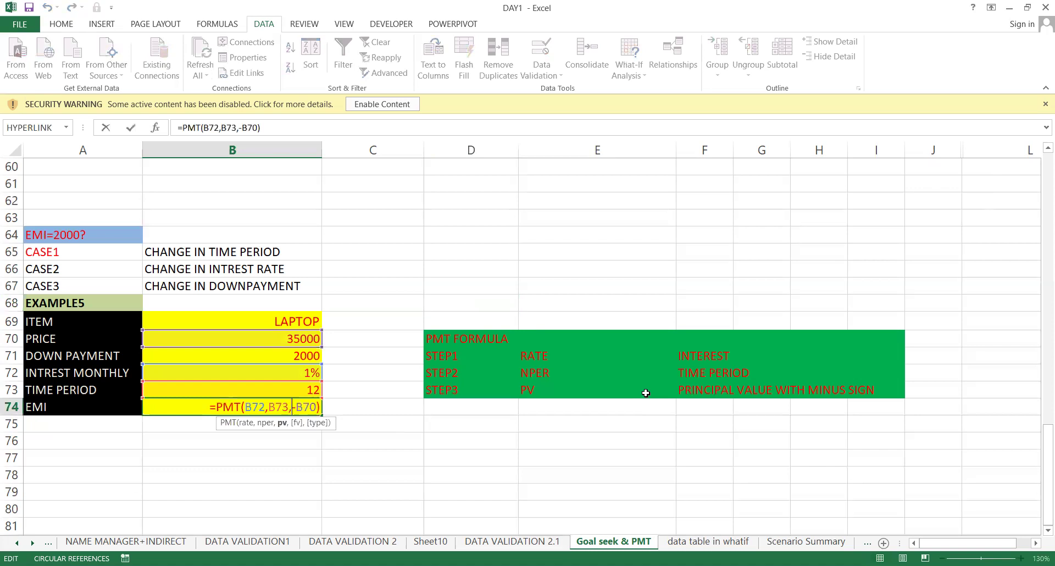
key("Escape")
key("Delete")
- Set the laptop's down payment in B71 to 5000
key("Up")
key("Up")
key("Up")
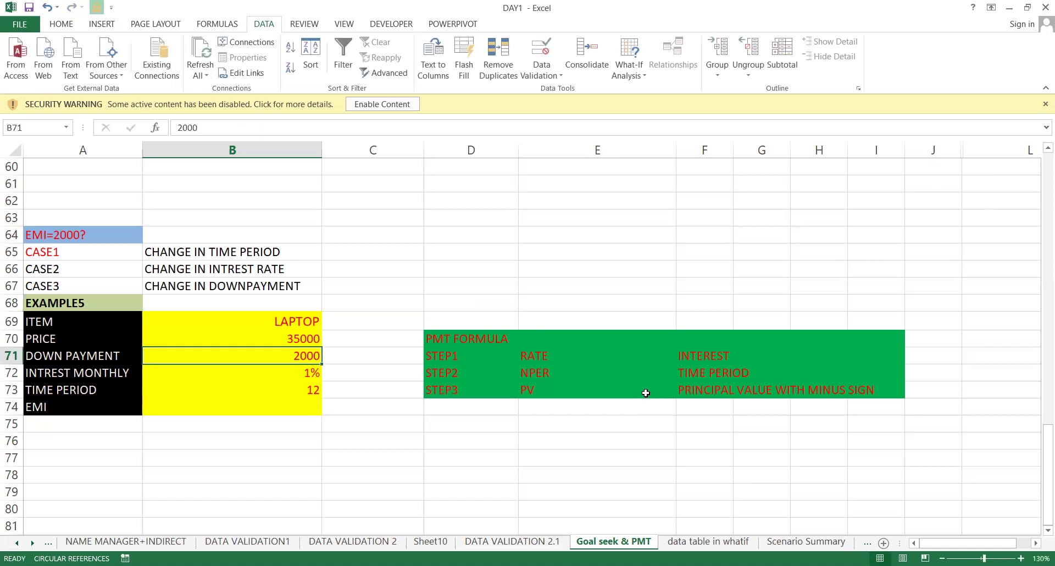
key("Up")
key("Down")
key("Down")
key("Down")
key("Down")
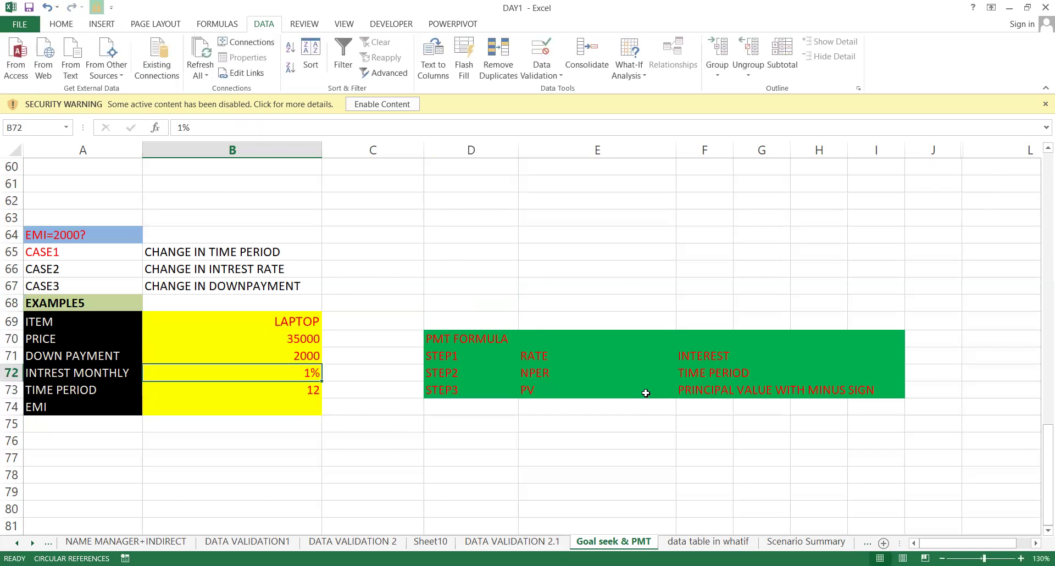
key("Up")
key("Up")
key("Down")
key("Down")
key("Down")
key("Up")
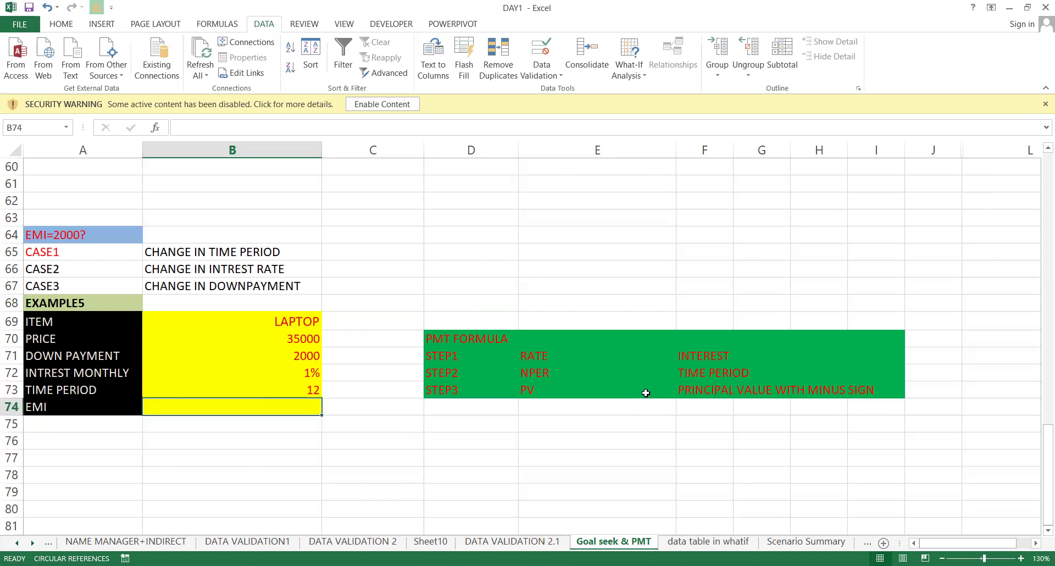
key("Up")
key("Up")
key("Up")
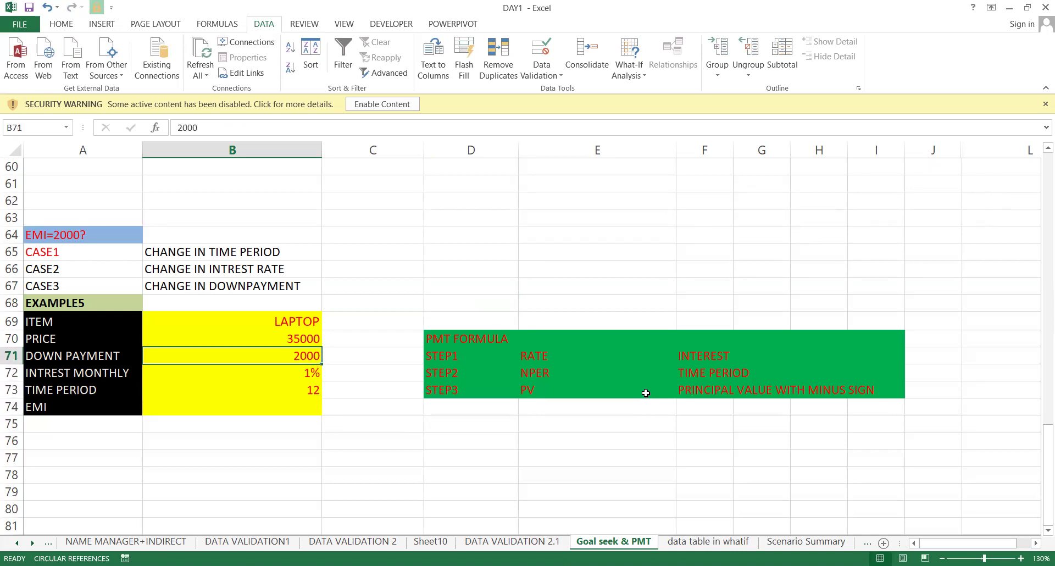
type("5000")
key("Return")
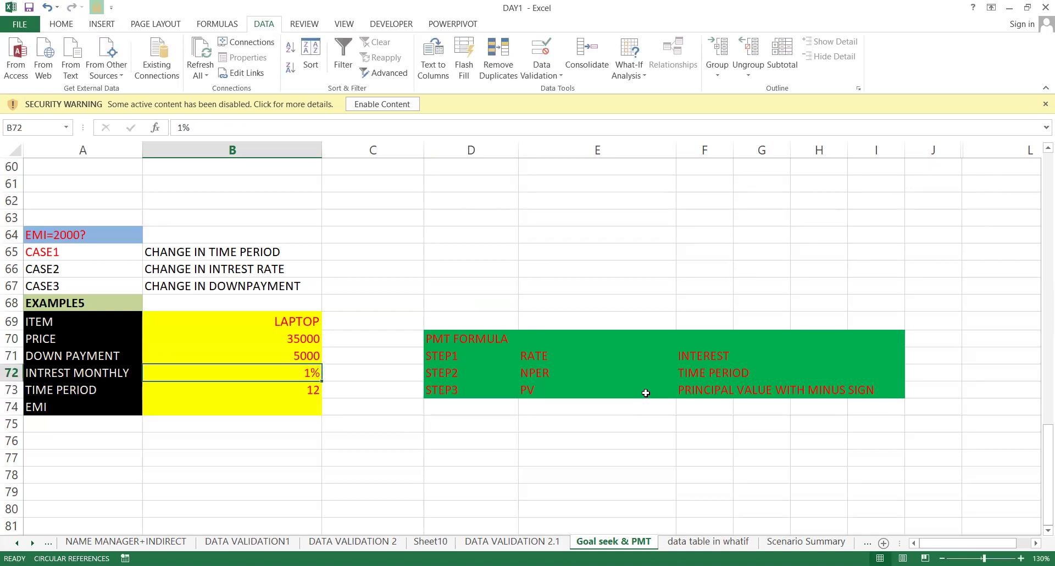
- Calculate the EMI in B74 with =PMT(B72,B73,-B70), using the monthly interest, time period and negative price
key("Down")
key("Up")
key("Down")
key("Up")
key("Down")
key("Down")
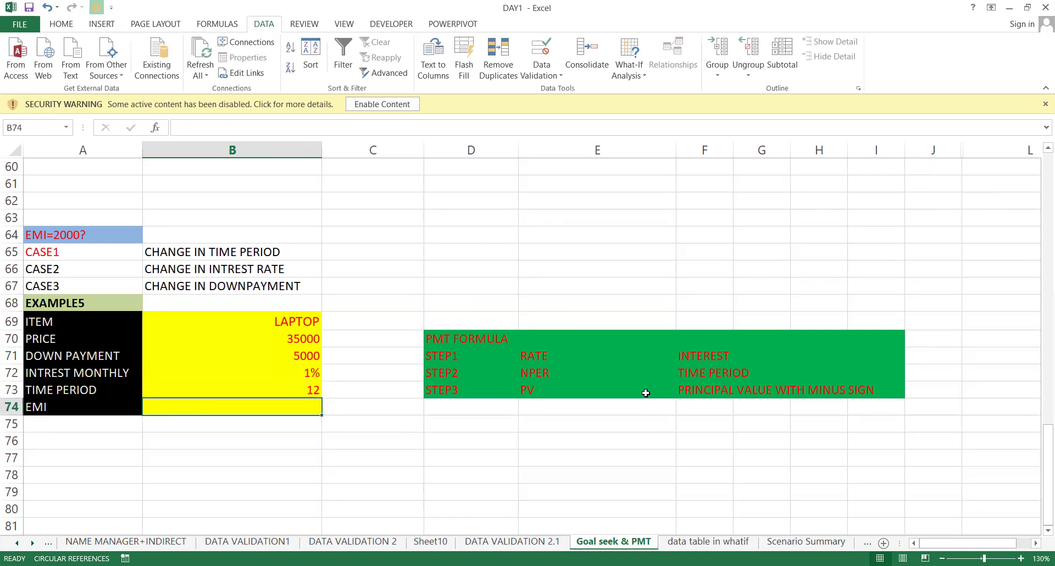
type("=")
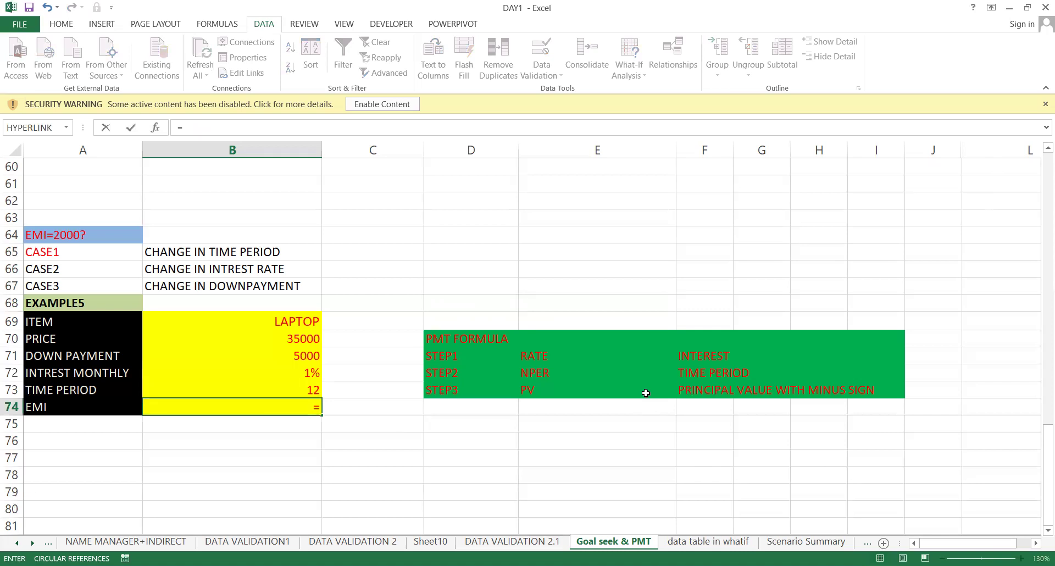
type("PMT(")
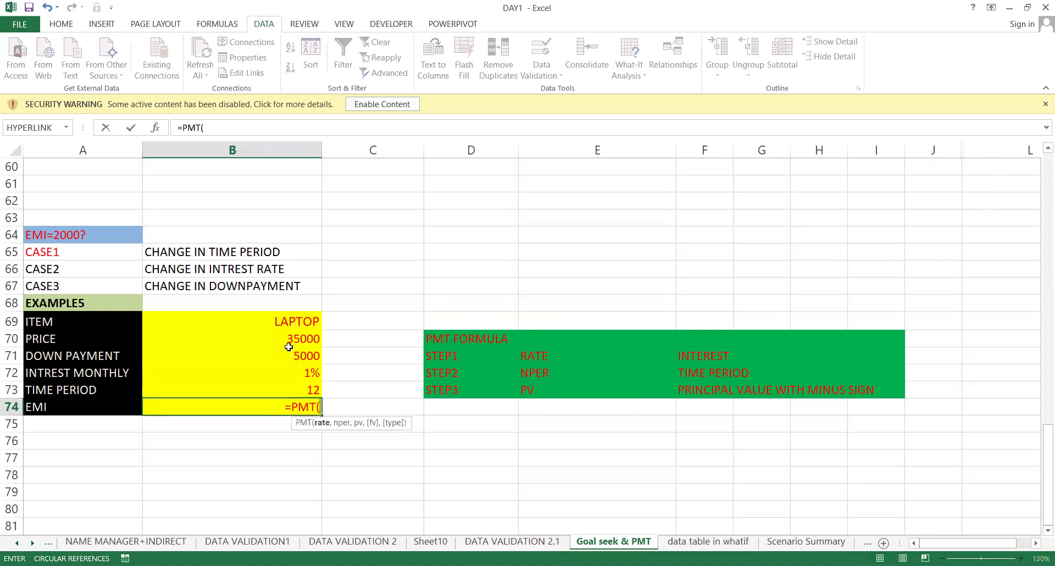
left_click(305, 373)
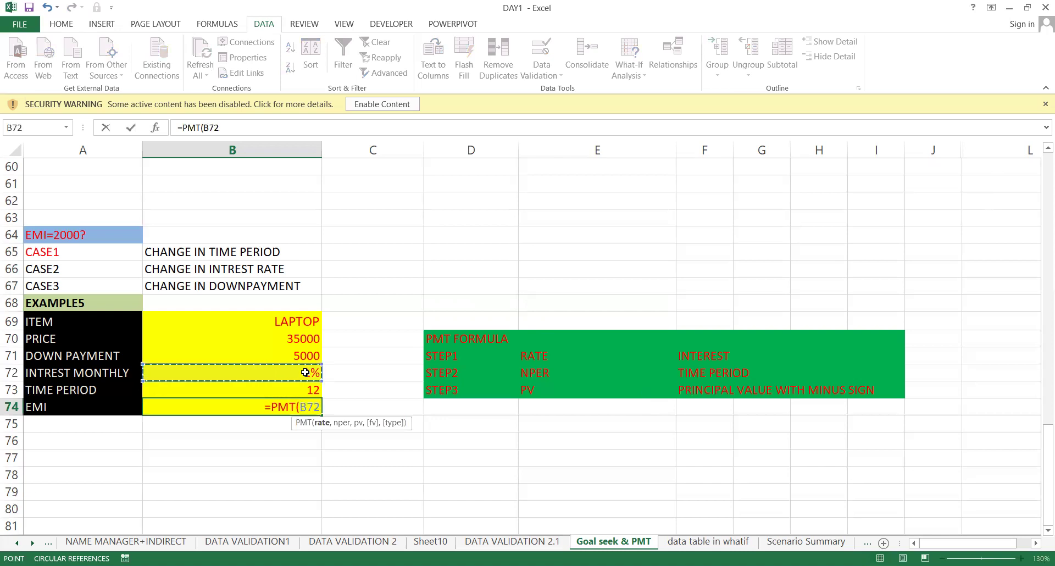
type(",")
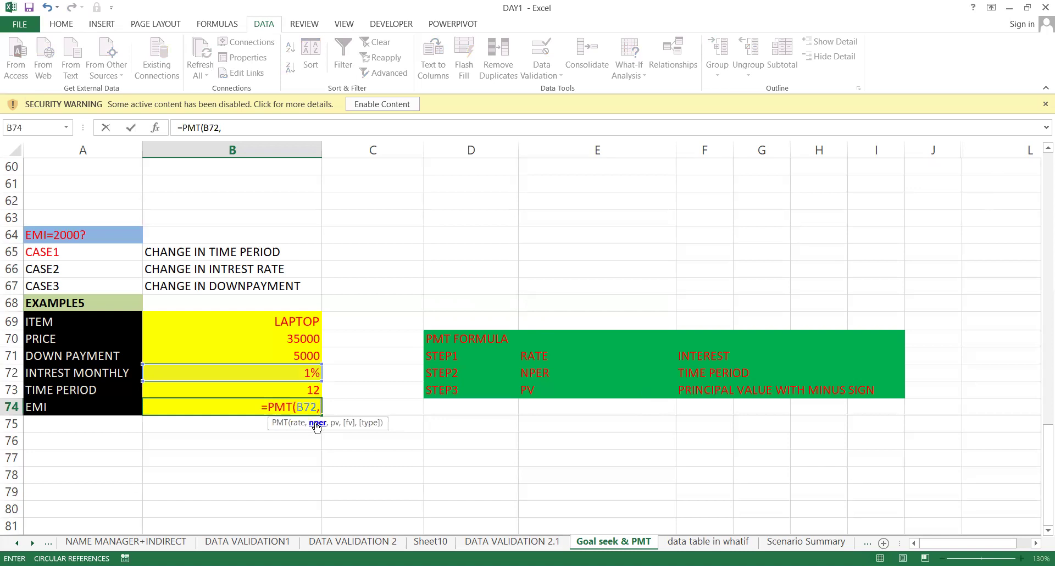
left_click(250, 390)
type(",")
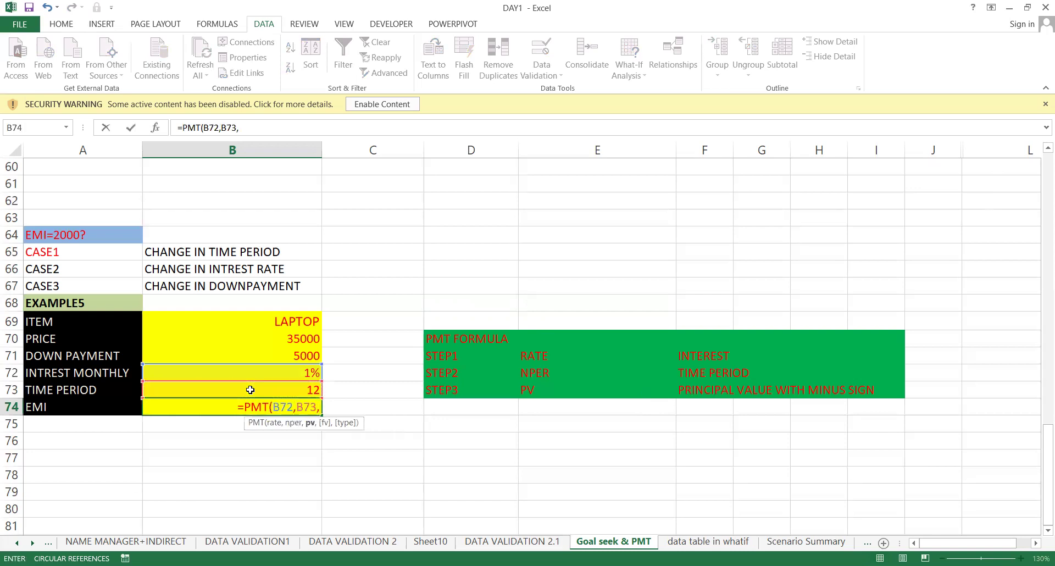
type("-")
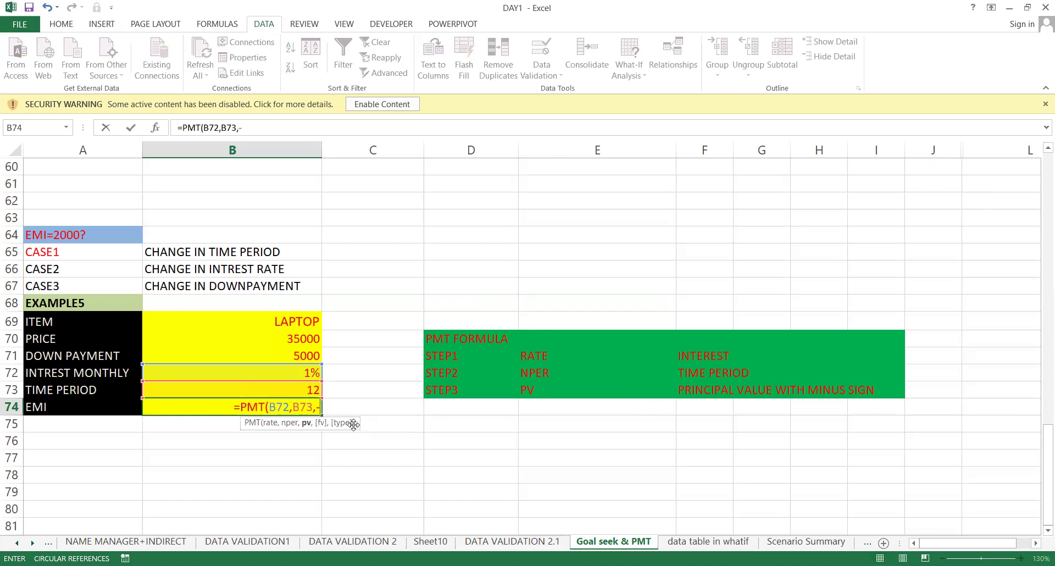
left_click(297, 336)
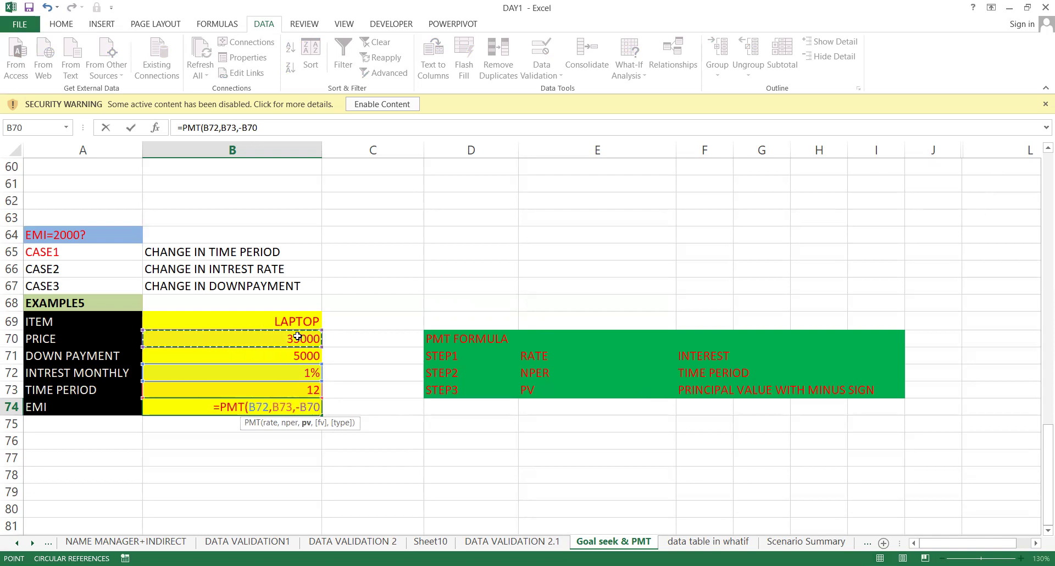
key("Return")
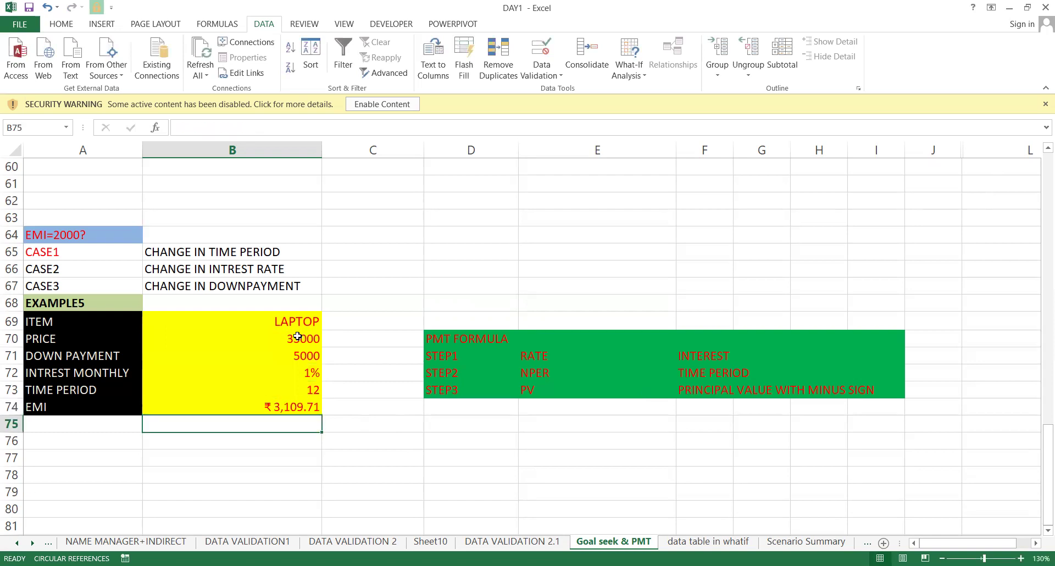
key("Up")
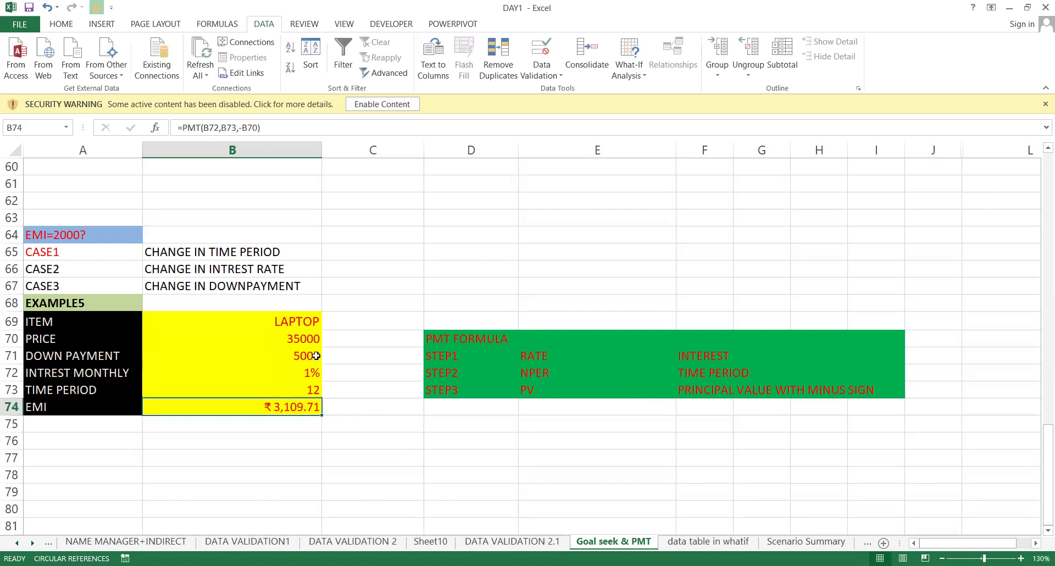
- Try time periods of 18, 24 and 36 in B73 to compare the EMI, and restore 12
left_click(309, 389)
type("18")
key("Return")
key("Up")
type("24")
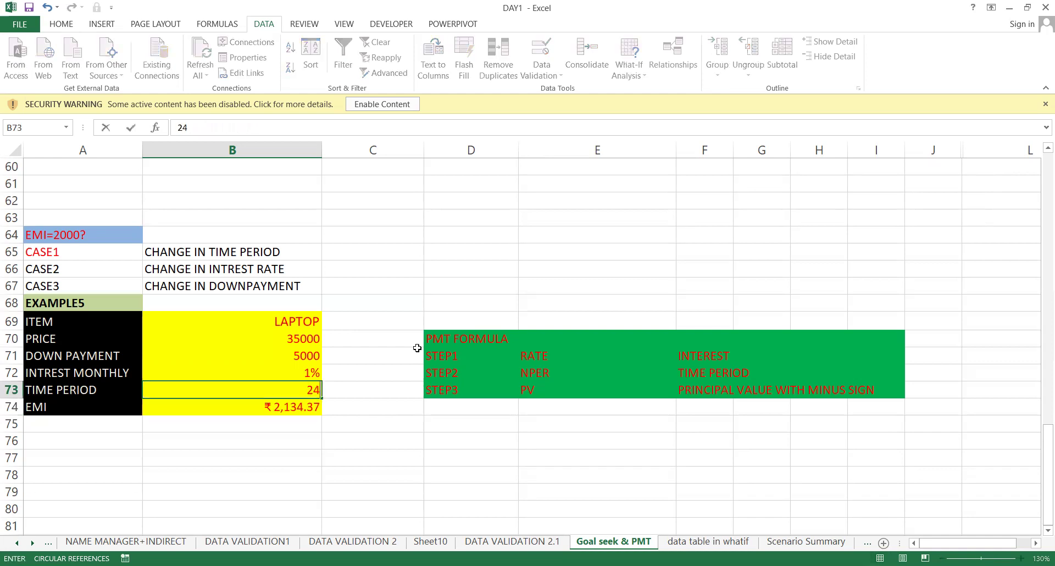
key("Return")
key("Up")
type("36")
key("Return")
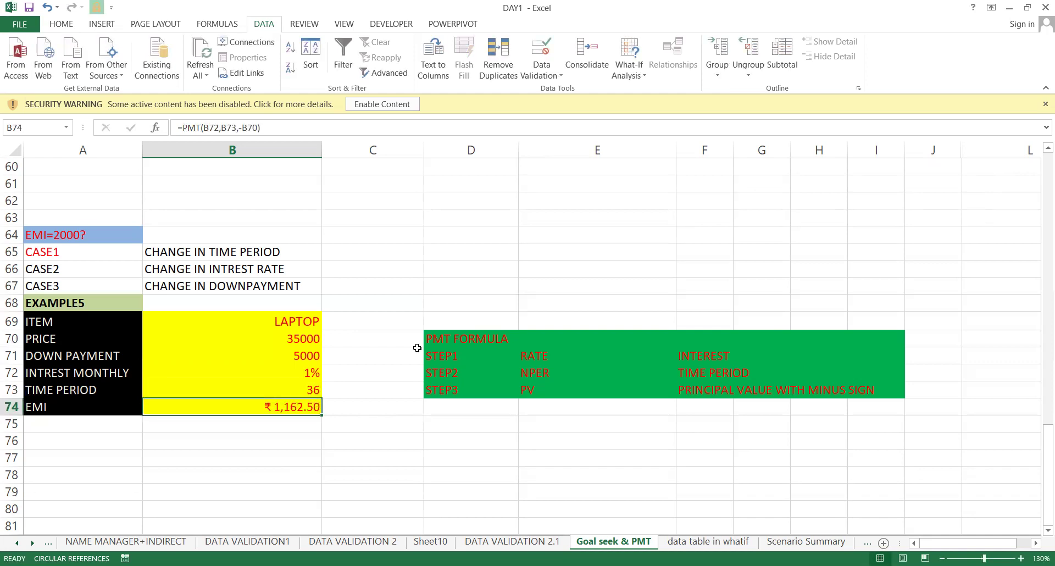
key("Up")
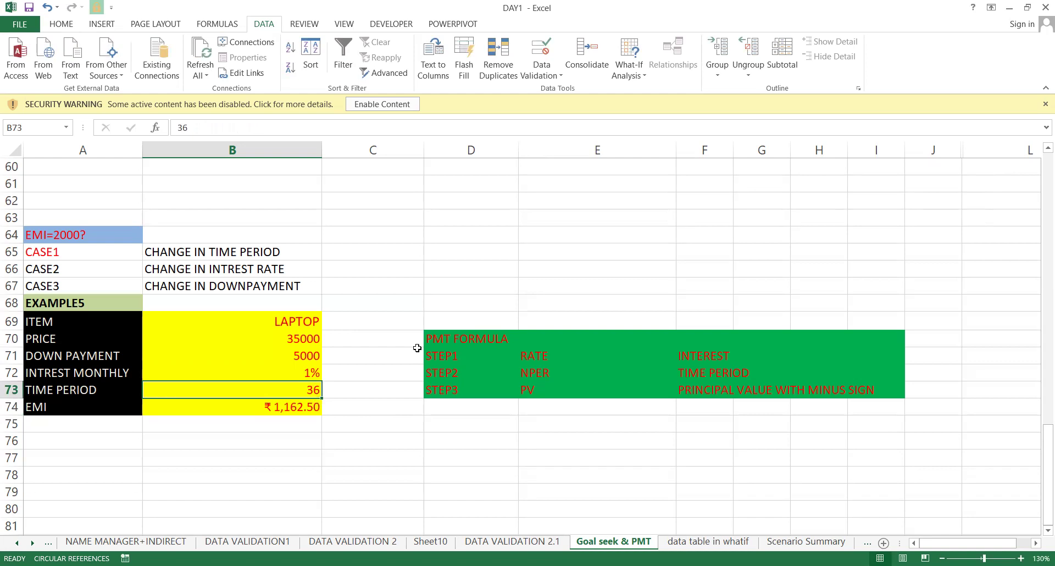
type("12")
key("Return")
key("Up")
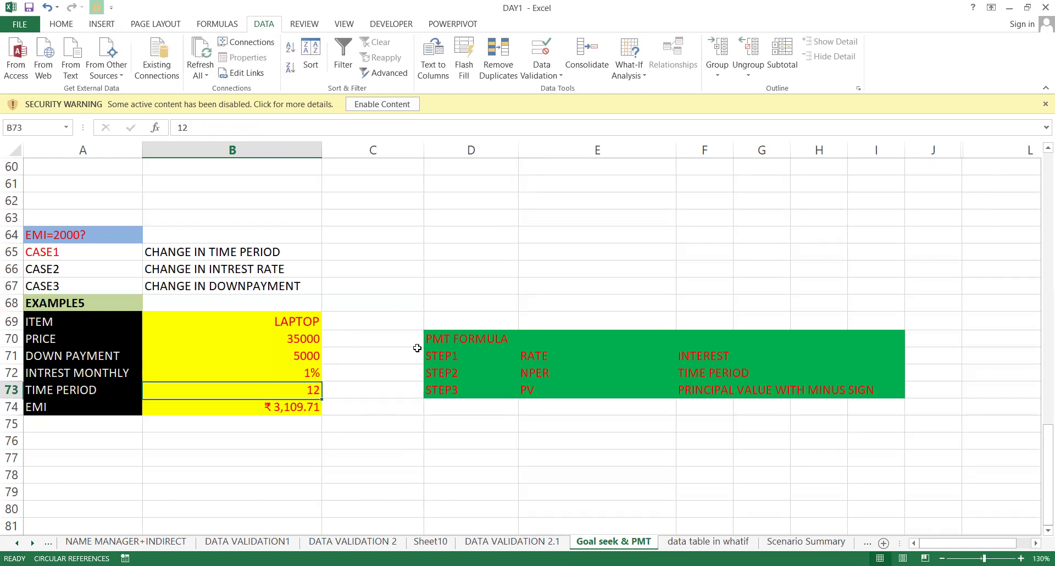
- Compare the PMT formula notes on rate, time period and principal value with the laptop's interest, period and price cells
key("Up")
key("Right")
key("Right")
key("Up")
key("Up")
key("Down")
key("Right")
key("Down")
key("Left")
key("Right")
left_click(290, 368)
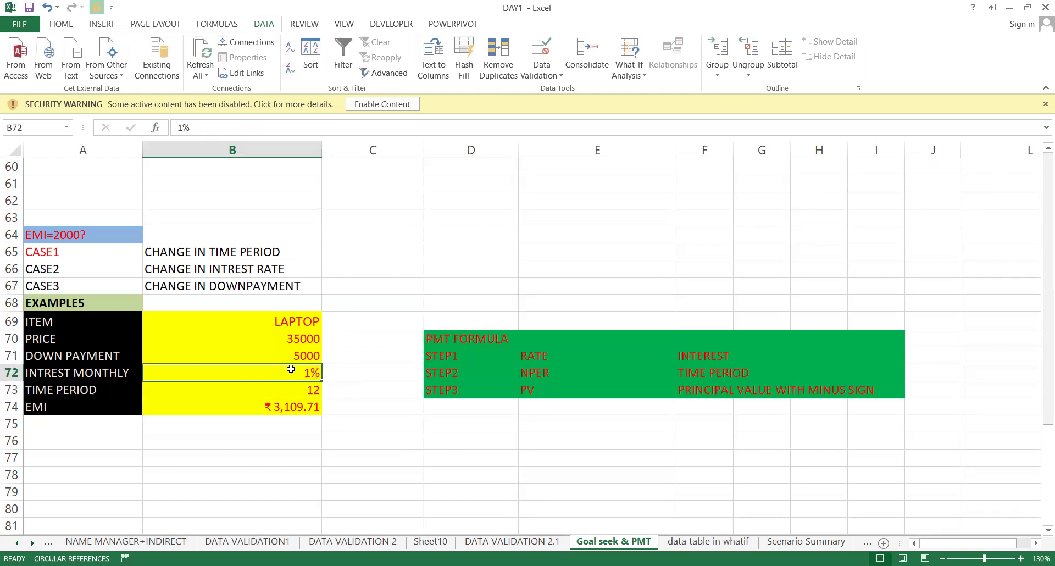
left_click(560, 373)
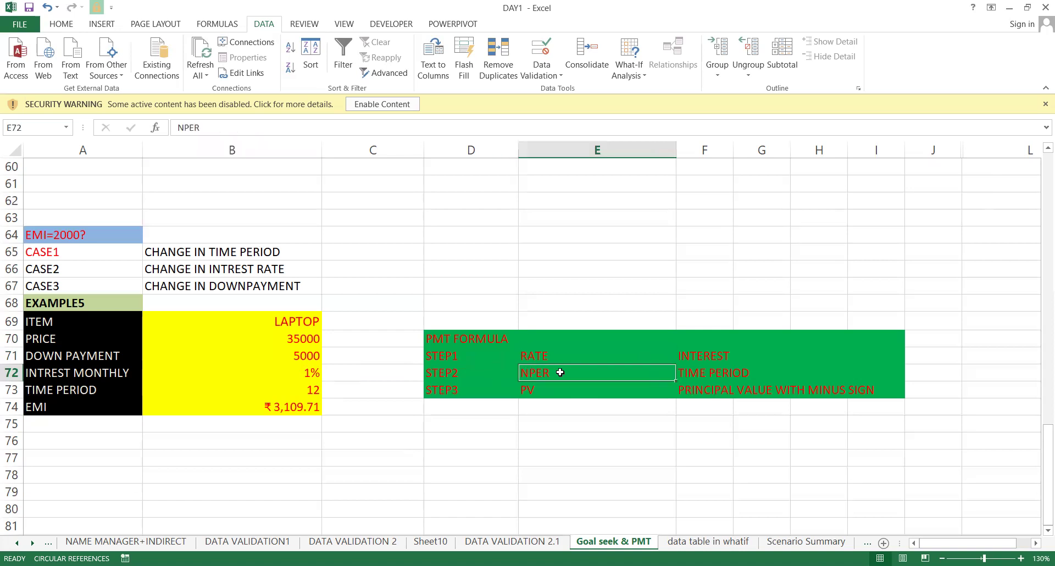
left_click(715, 372)
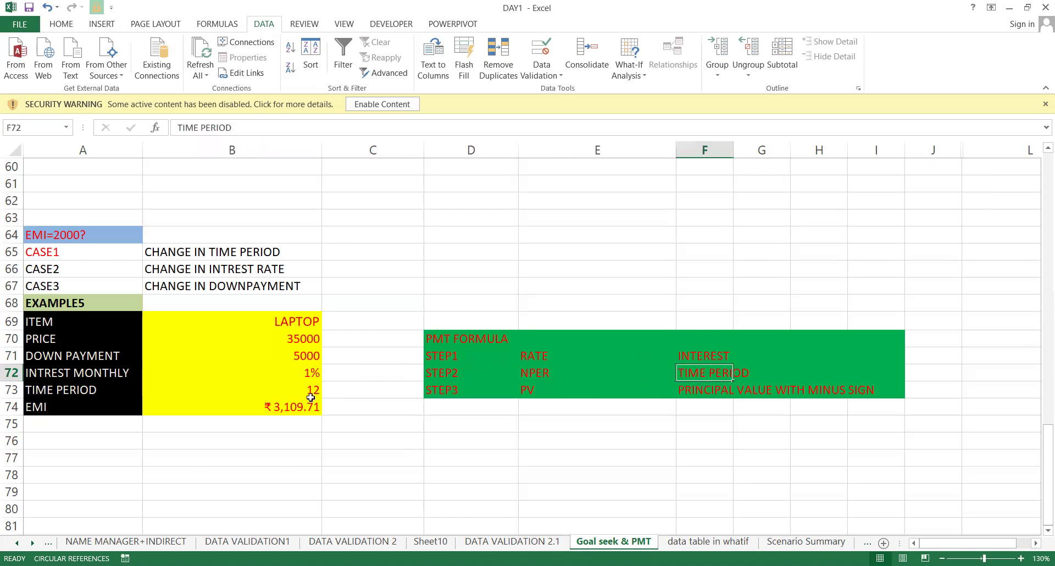
left_click(512, 388)
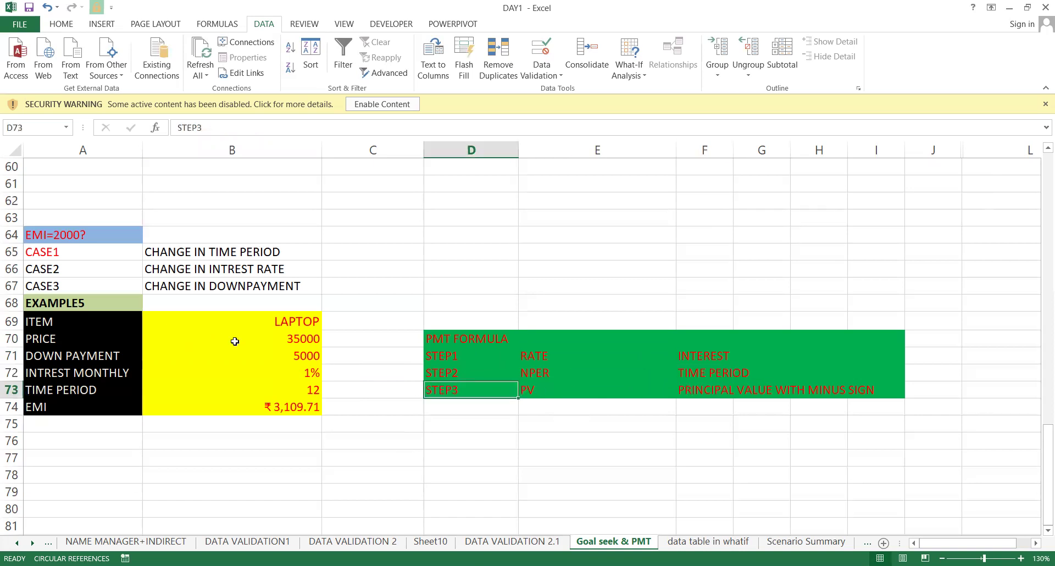
left_click(254, 334)
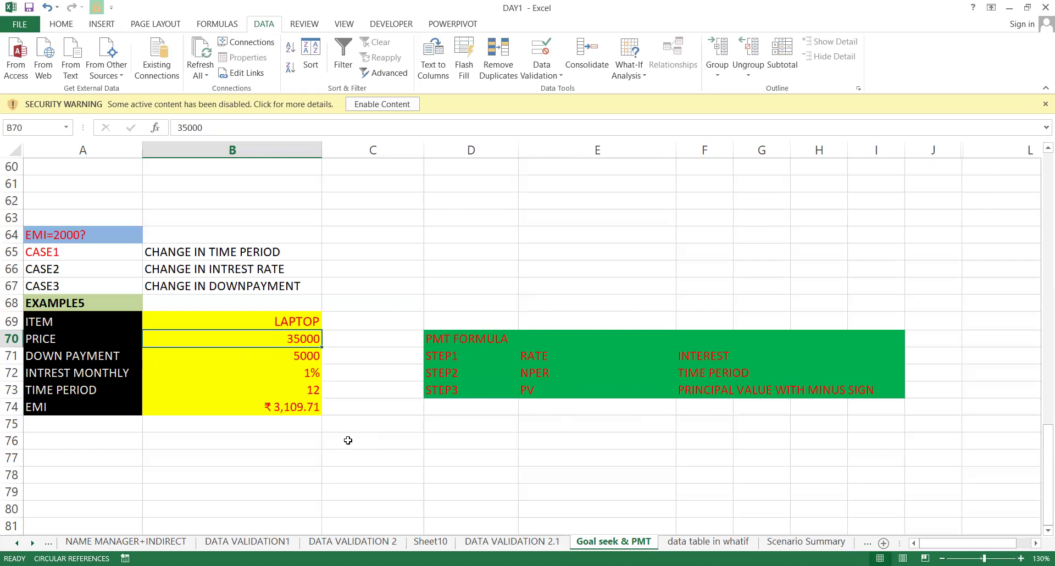
- Review CASE1, the change in time period, against the EMI target in A64 and the laptop's EMI and time period cells
left_click(279, 406)
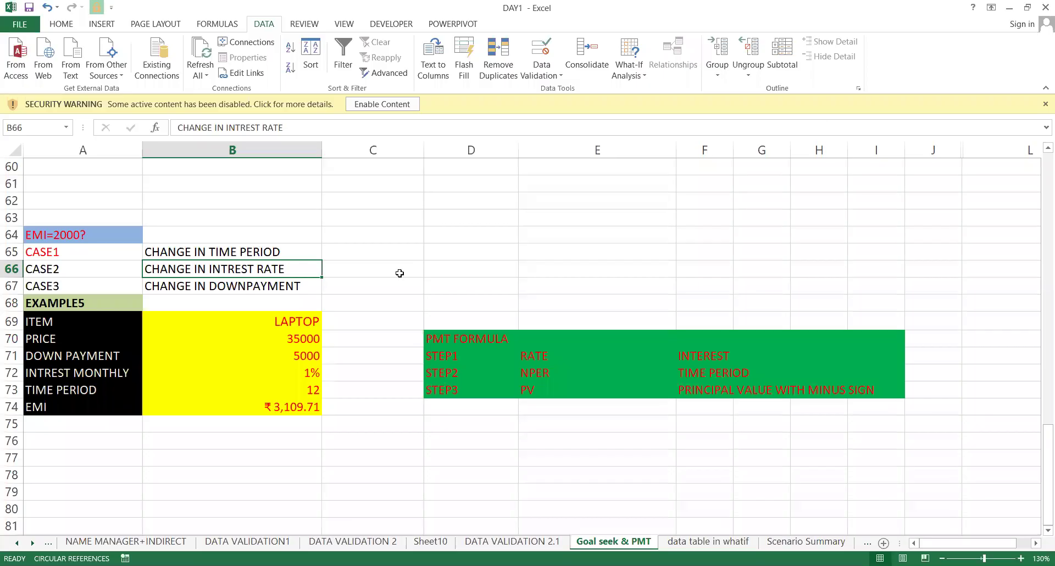
left_click(235, 398)
key("Left")
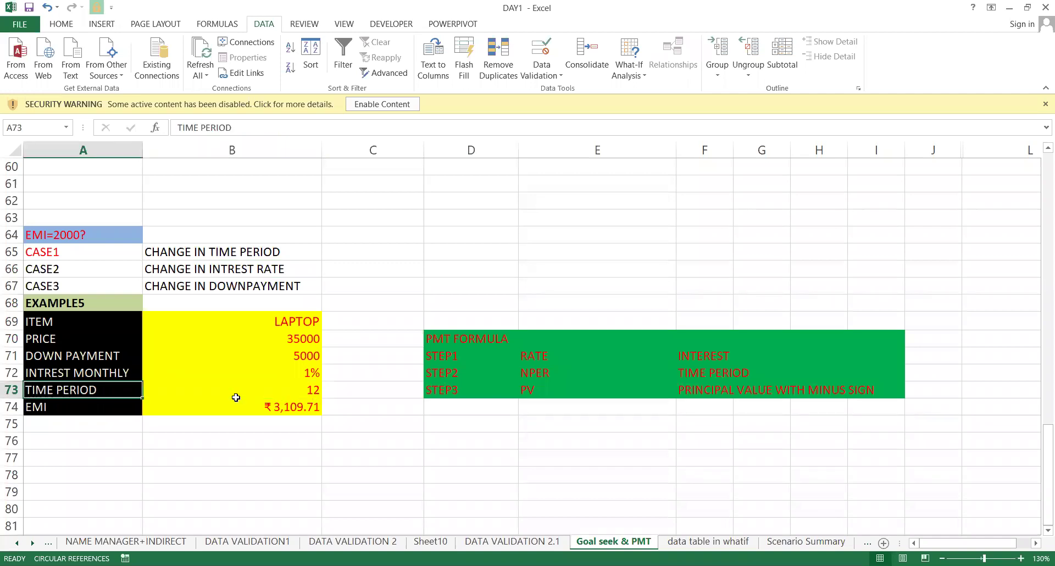
key("Up")
key("Up")
key("Up")
key("Up")
key("Up")
key("Up")
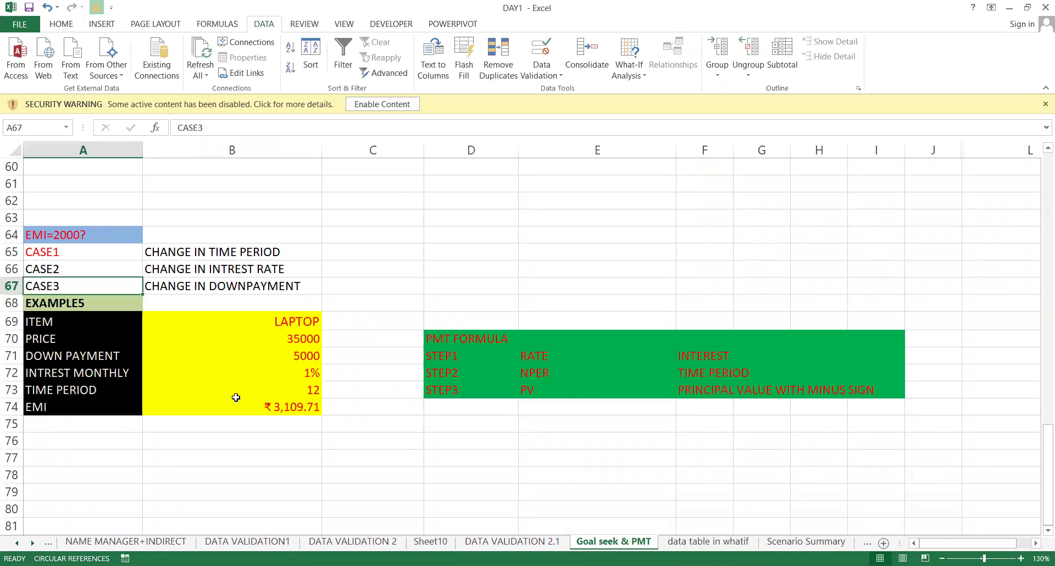
key("Up")
key("Up")
key("Right")
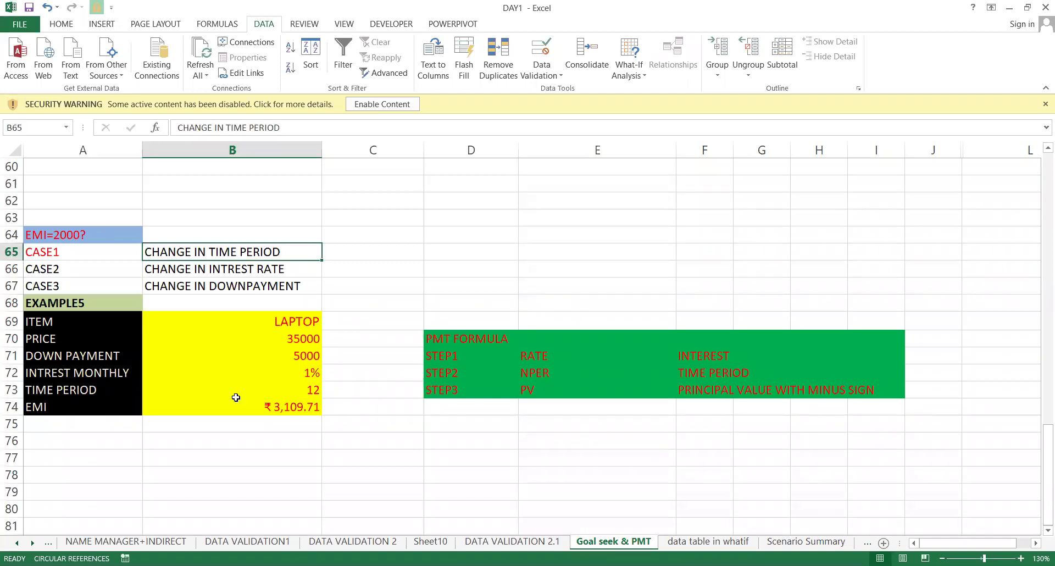
left_click(278, 398)
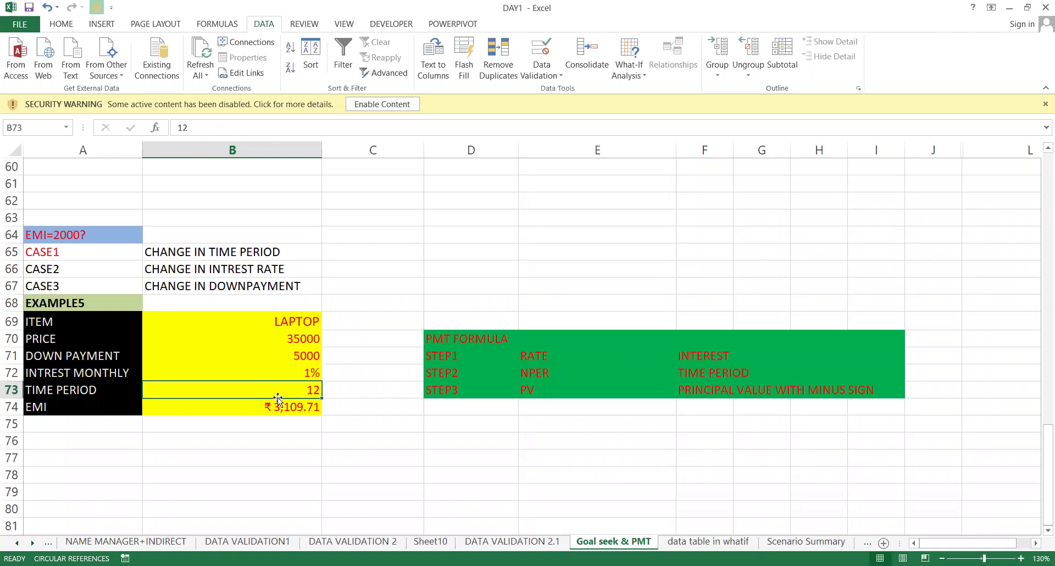
left_click(178, 252)
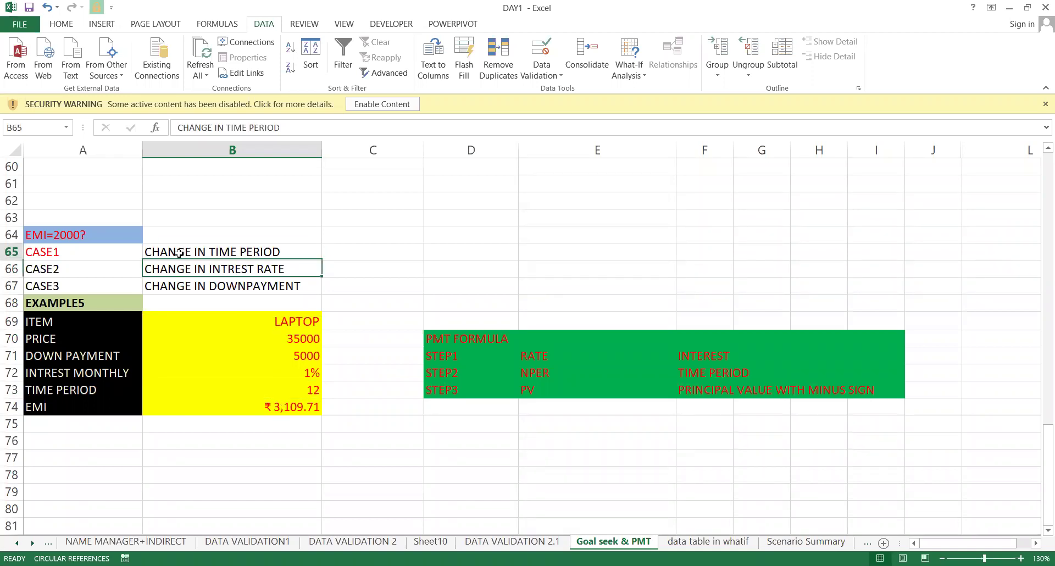
left_click(95, 235)
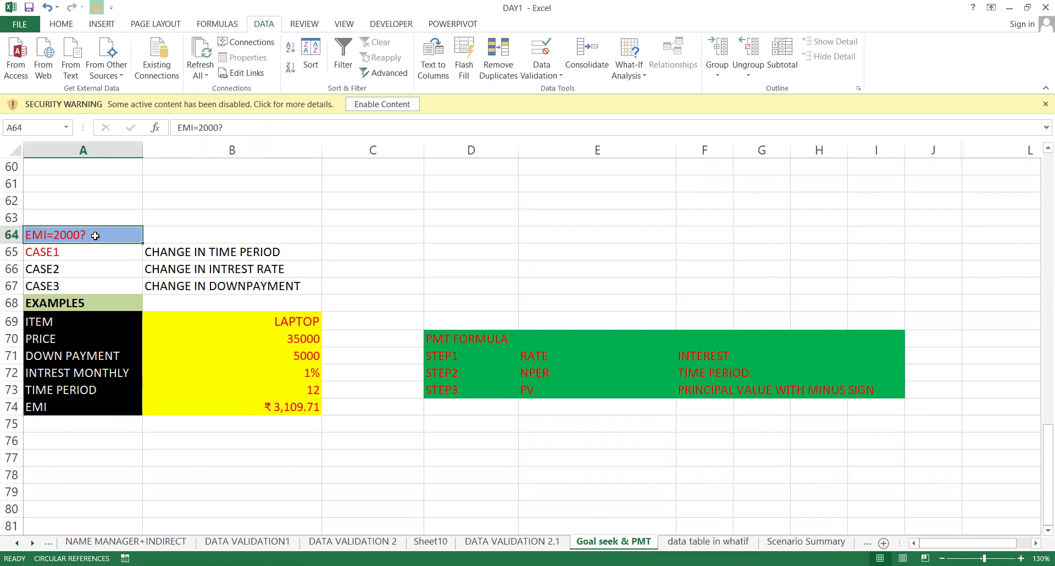
left_click(247, 410)
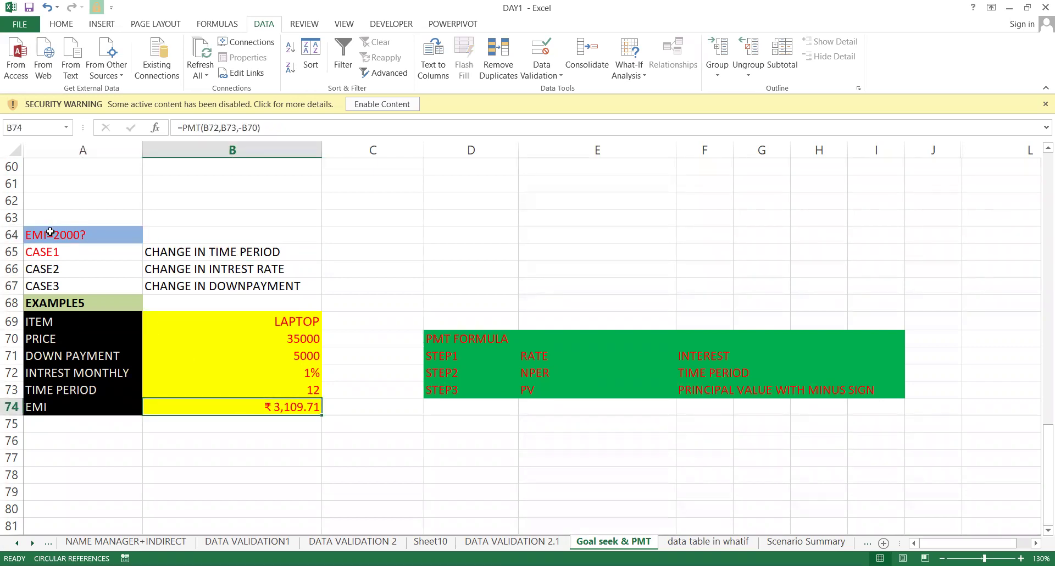
left_click(51, 230)
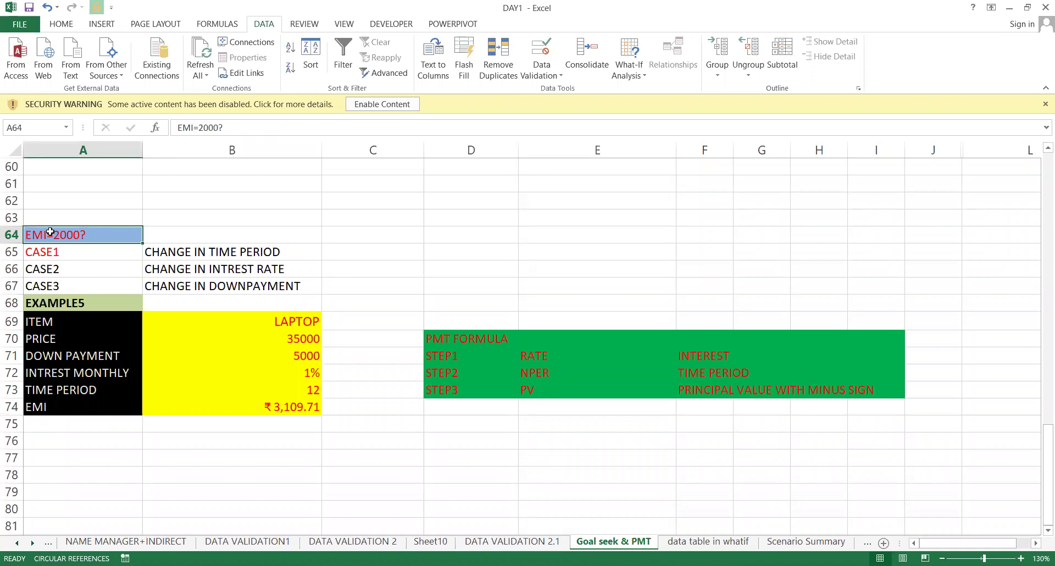
- Enter 19.33 in C73, beside the laptop's time period, and compare it with the period in B73
left_click(297, 394)
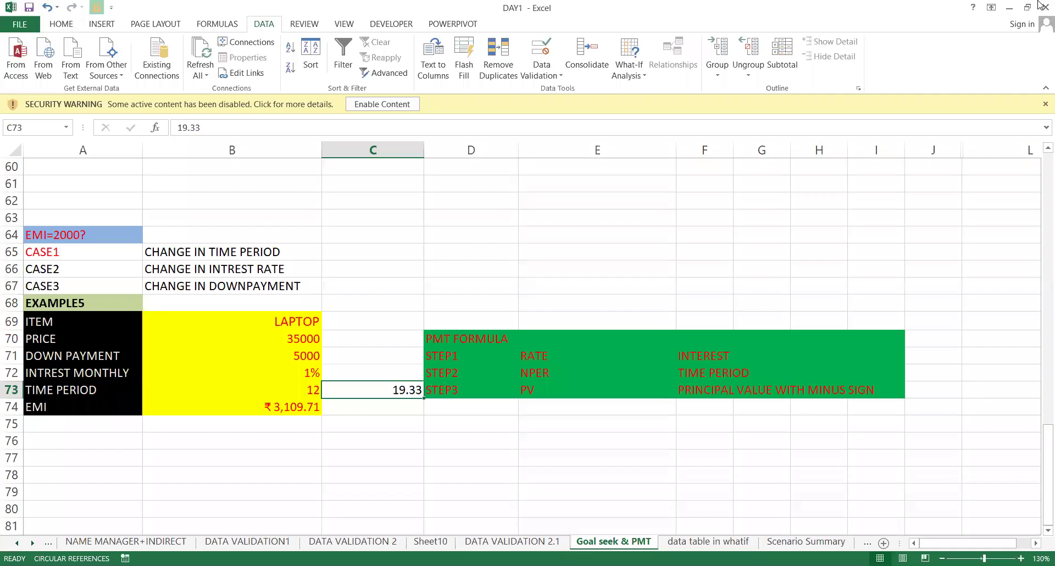
left_click(356, 317)
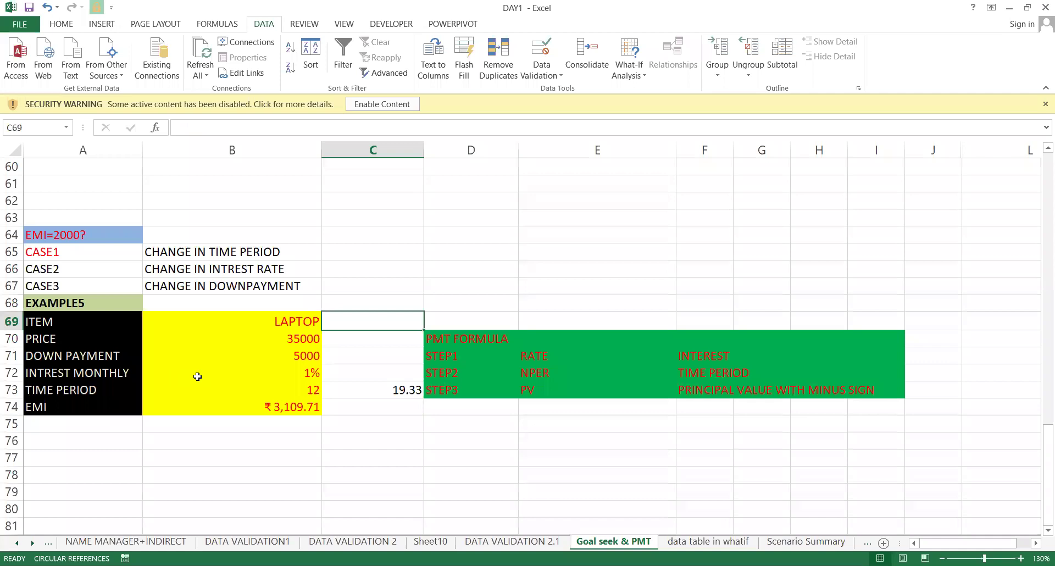
left_click(197, 376)
key("Down")
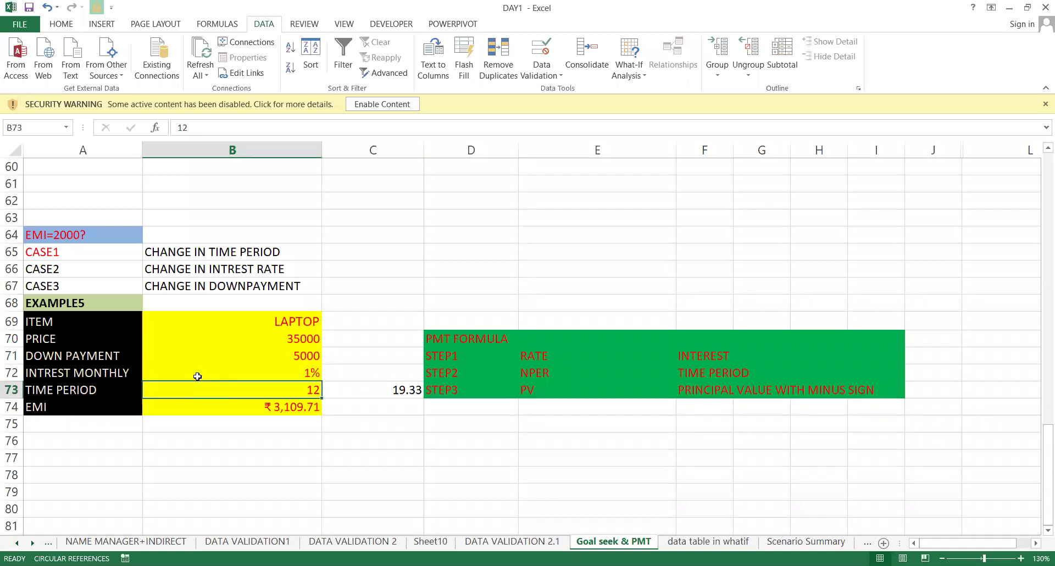
key("Right")
key("Left")
key("Left")
key("Right")
key("Right")
key("Left")
- Goal seek the EMI in B74 to 2000 by changing the time period in B73, and accept the solution
key("Down")
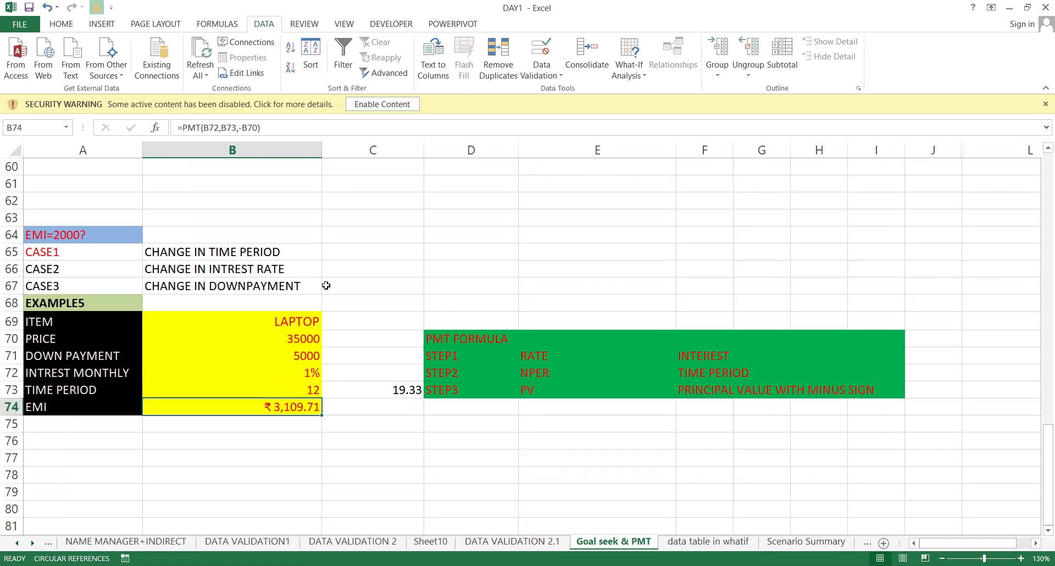
left_click(626, 65)
left_click(641, 113)
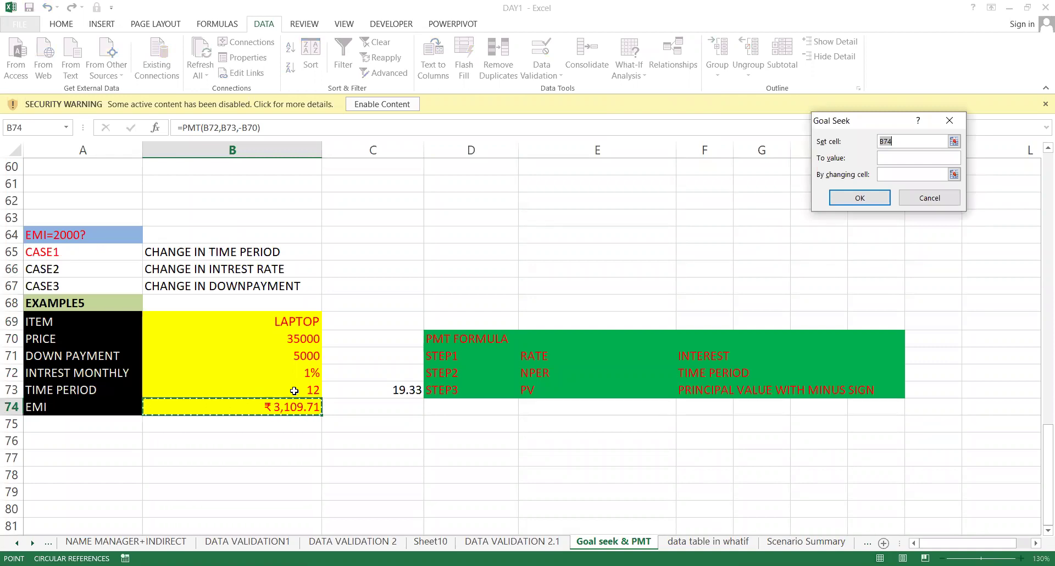
left_click(894, 157)
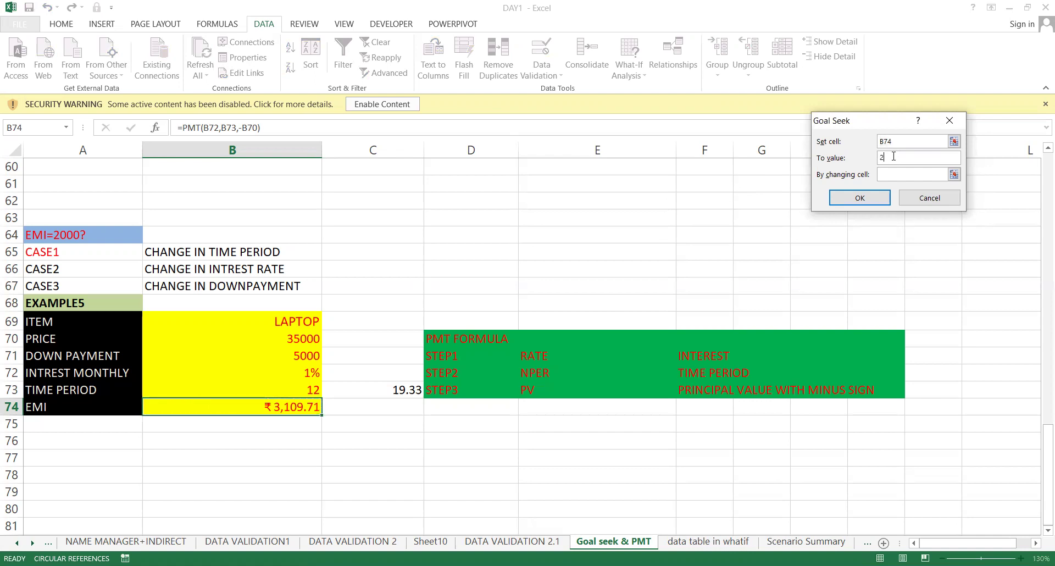
left_click(904, 141)
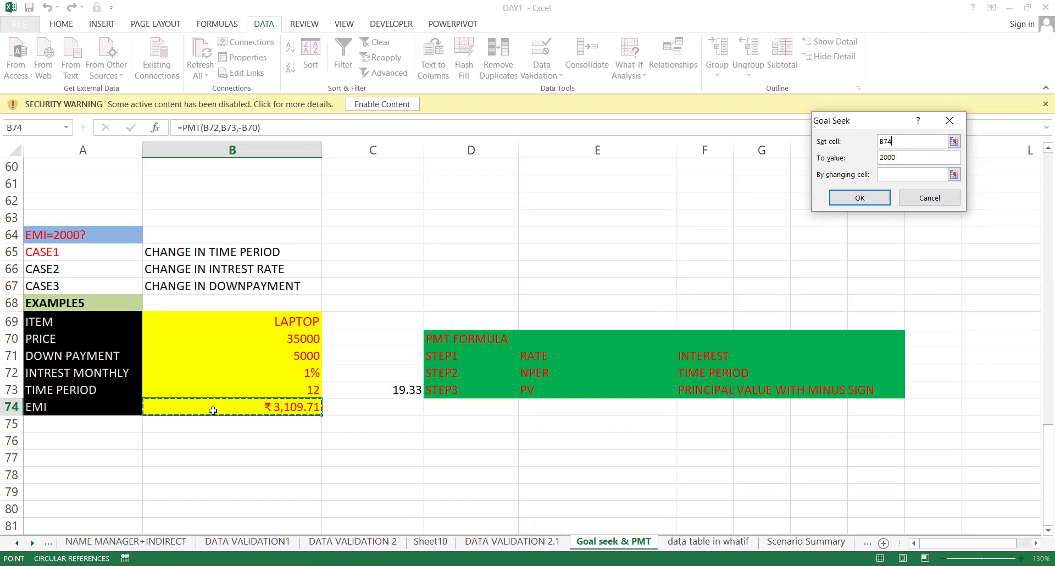
left_click(918, 175)
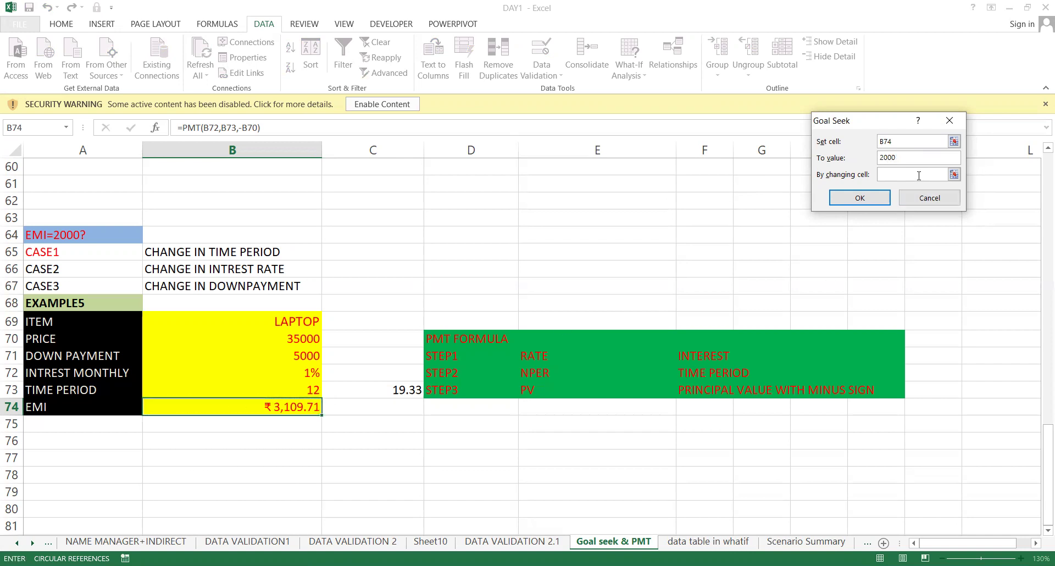
left_click(299, 388)
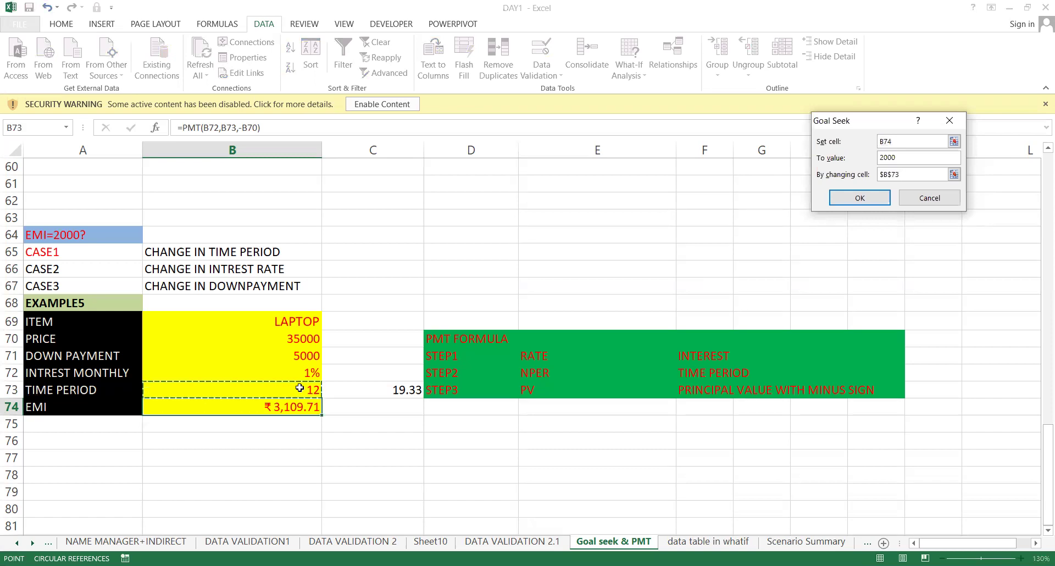
key("Return")
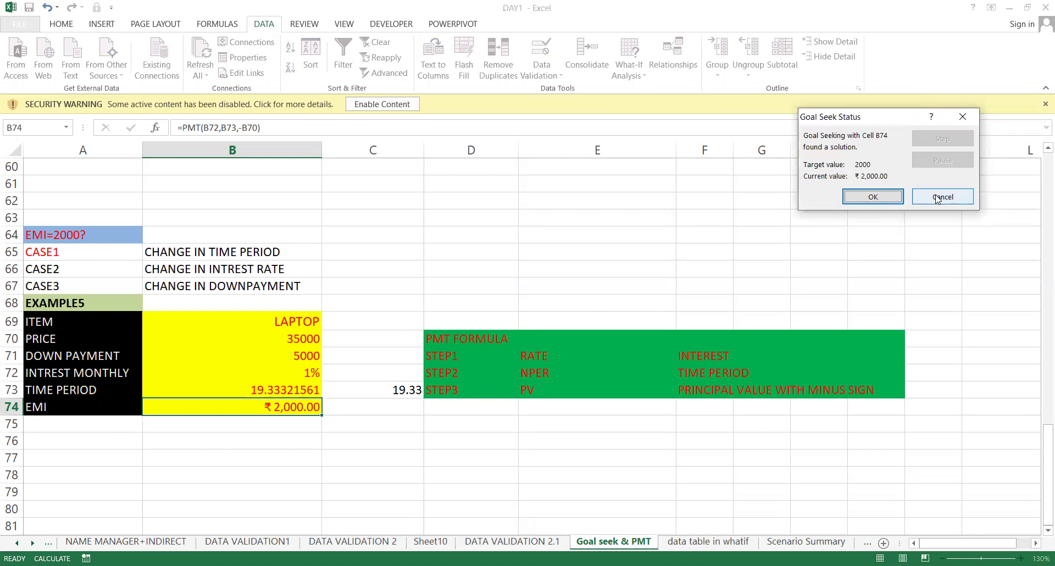
left_click(894, 196)
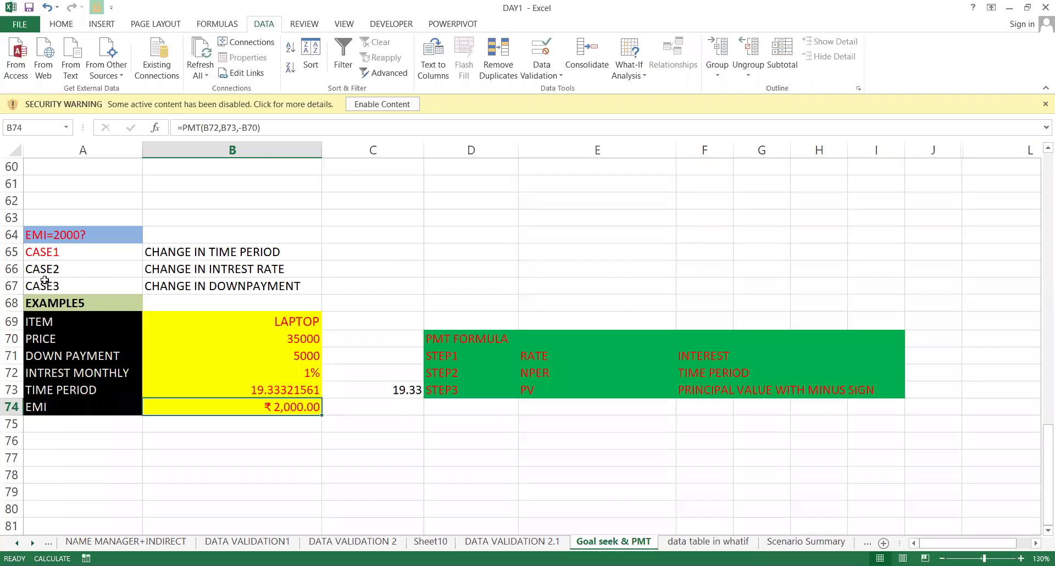
- Review CASE2 and the monthly interest cell, and undo the last edit to the EMI target in A64
left_click(51, 271)
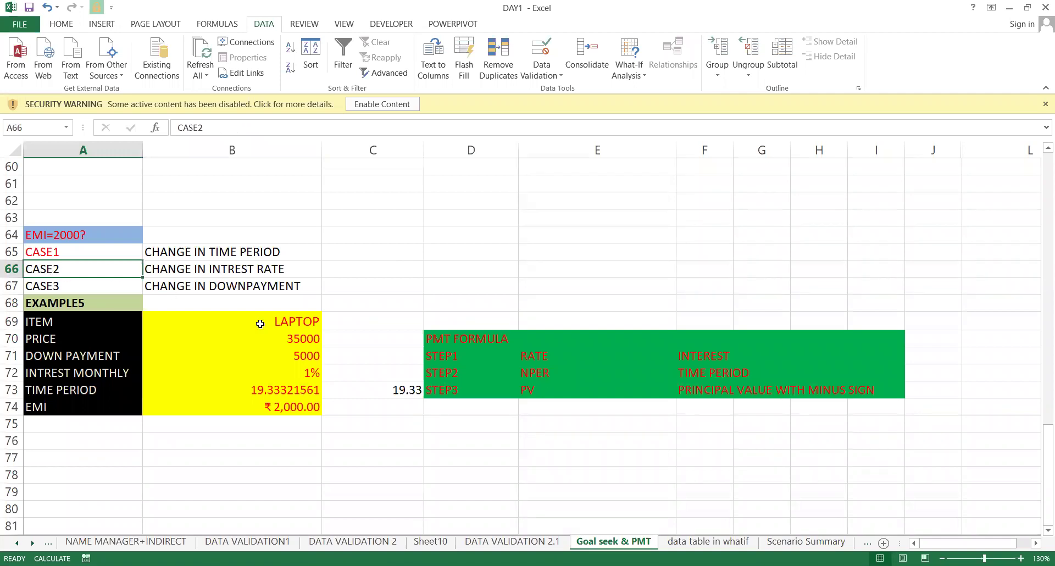
left_click(206, 270)
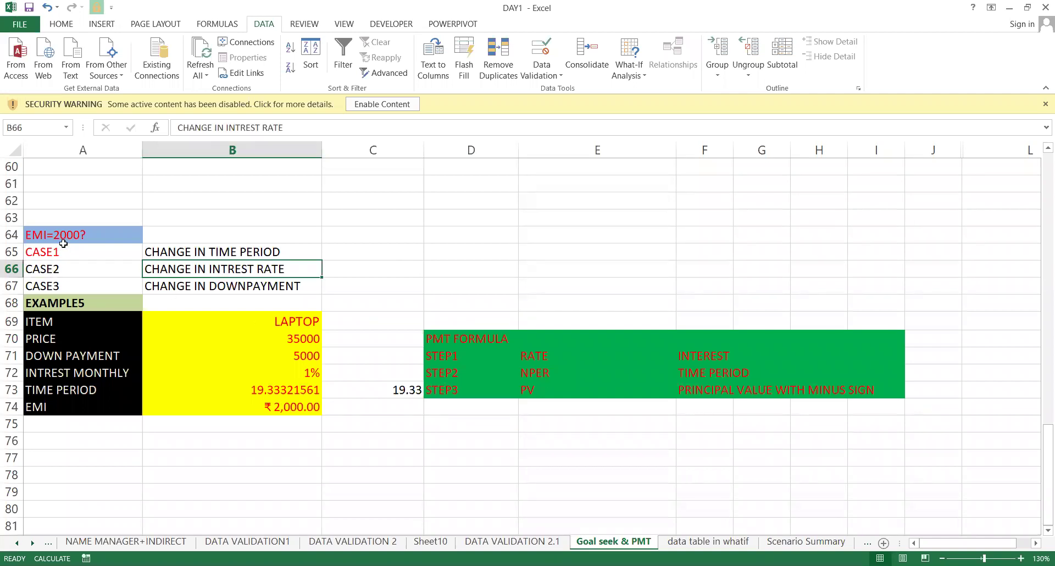
left_click(242, 374)
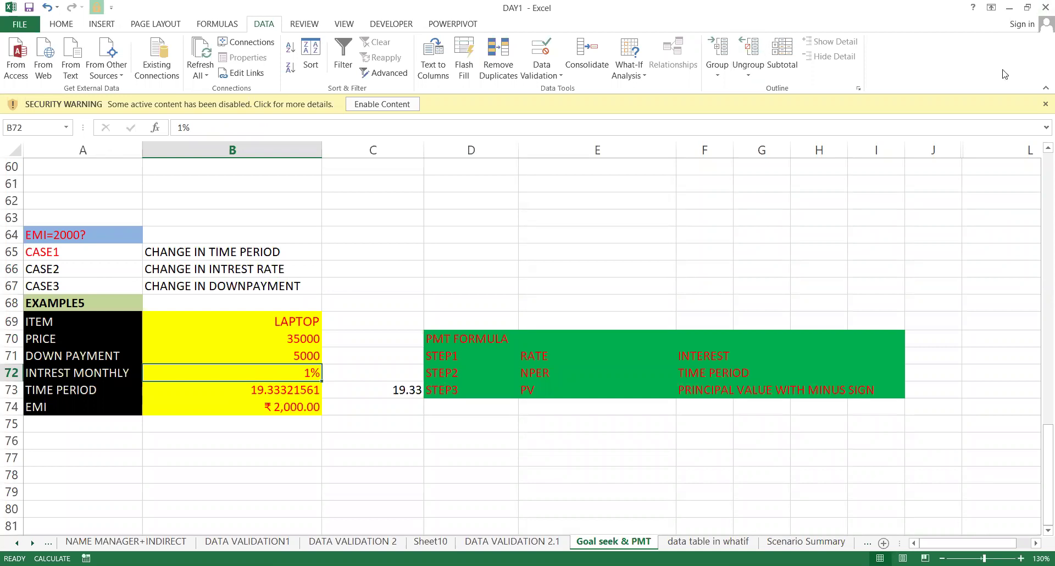
key("ctrl+z")
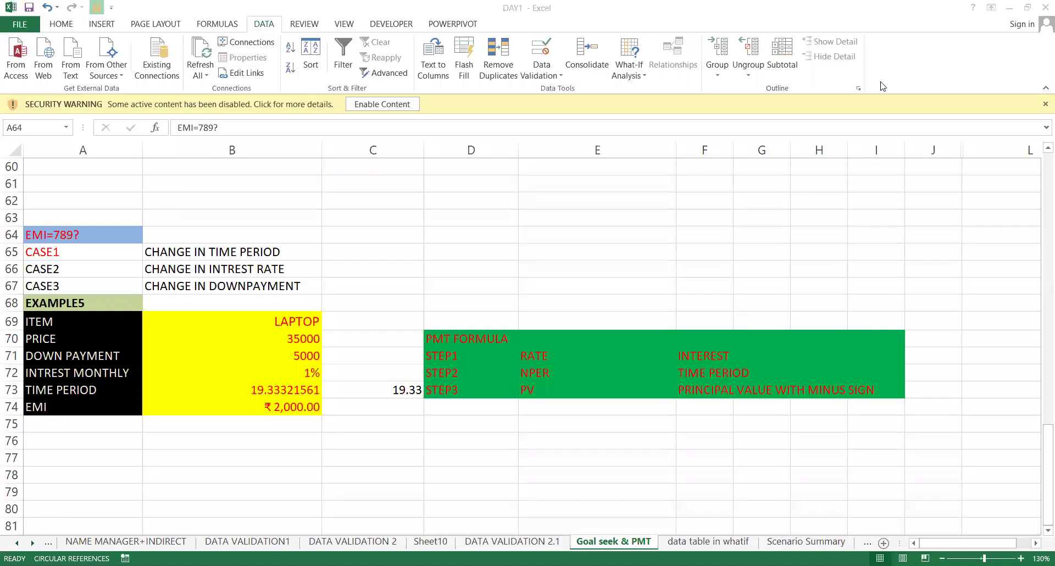
left_click(427, 268)
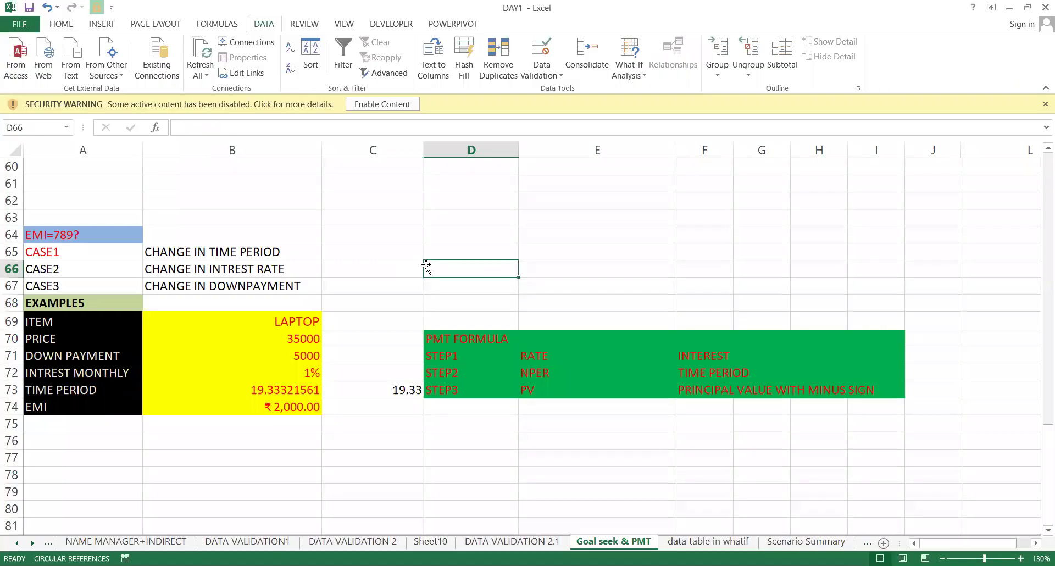
type("2000")
key("Return")
left_click(427, 267)
key("Delete")
- Set the laptop's time period in B73 to 12
key("Right")
key("Down")
key("Down")
key("Left")
key("Left")
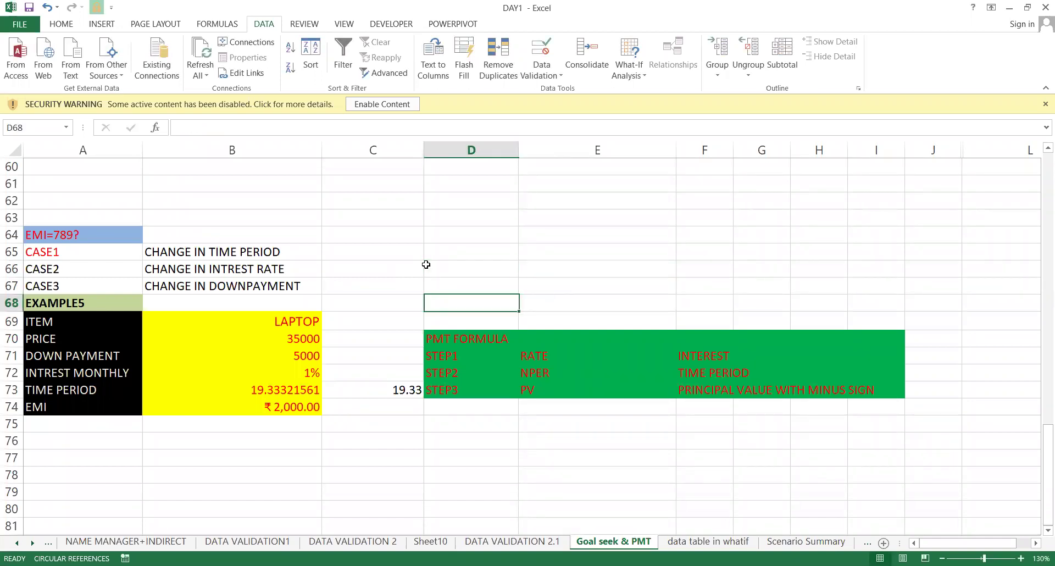
key("Down")
key("Down")
key("Down")
key("Down")
key("Left")
key("Down")
key("Down")
key("Up")
key("Up")
key("Up")
key("Down")
key("Down")
key("Down")
key("Up")
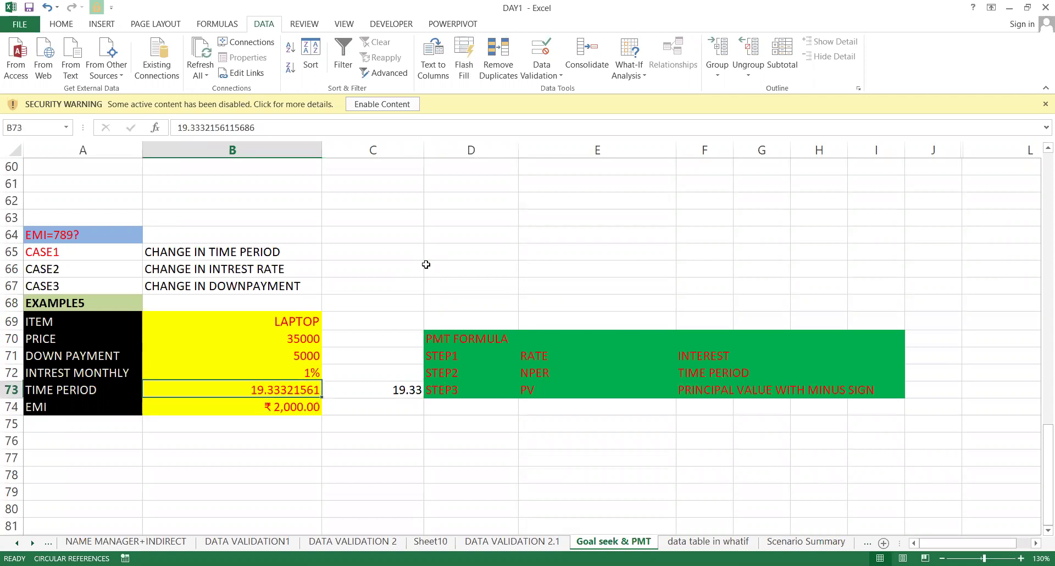
type("12")
key("Return")
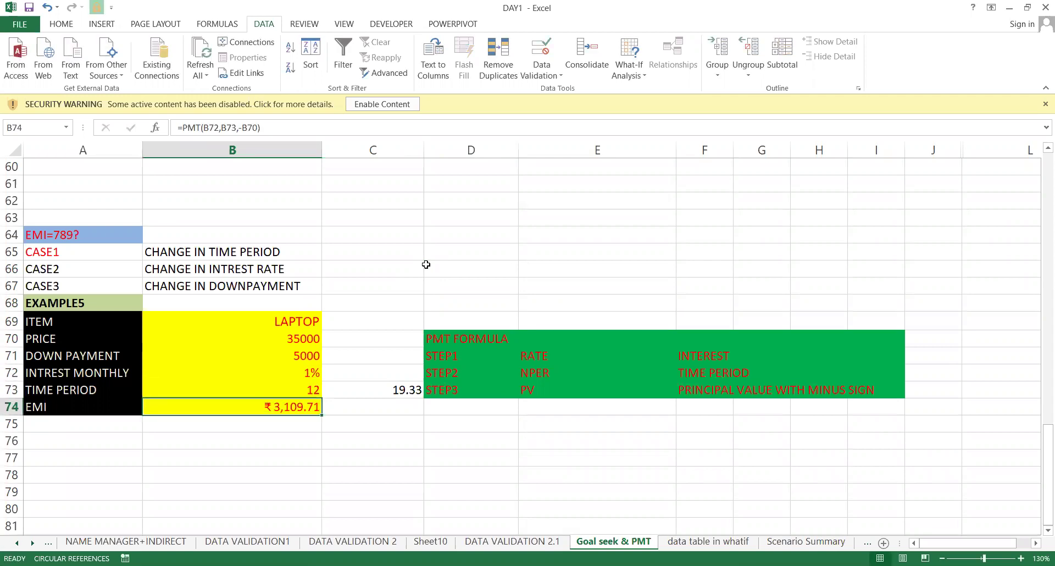
- Goal seek the EMI in B74 to 2000 by changing the monthly interest in B72, accept it and inspect the interest cell
left_click(620, 55)
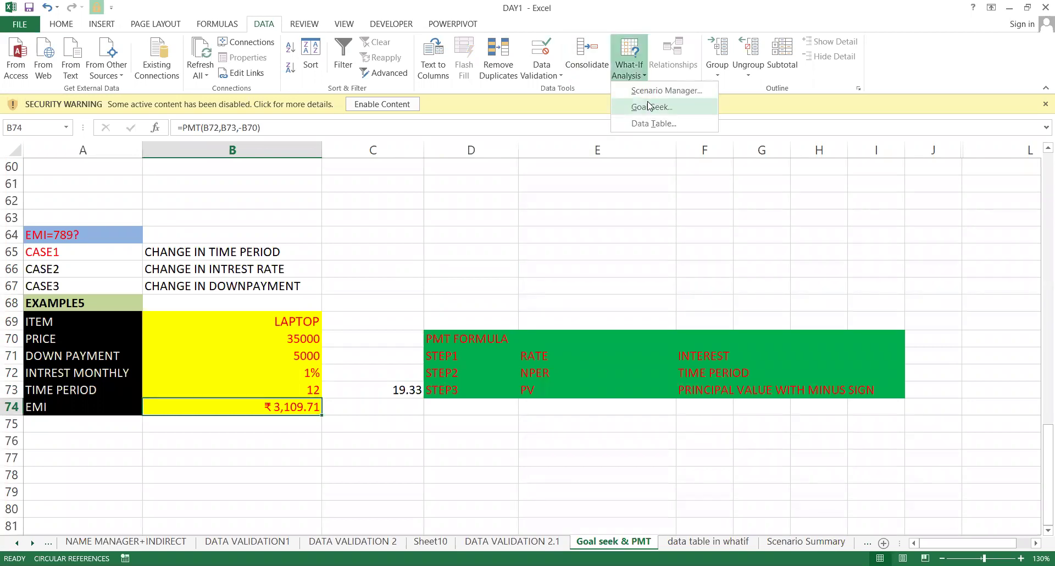
left_click(650, 107)
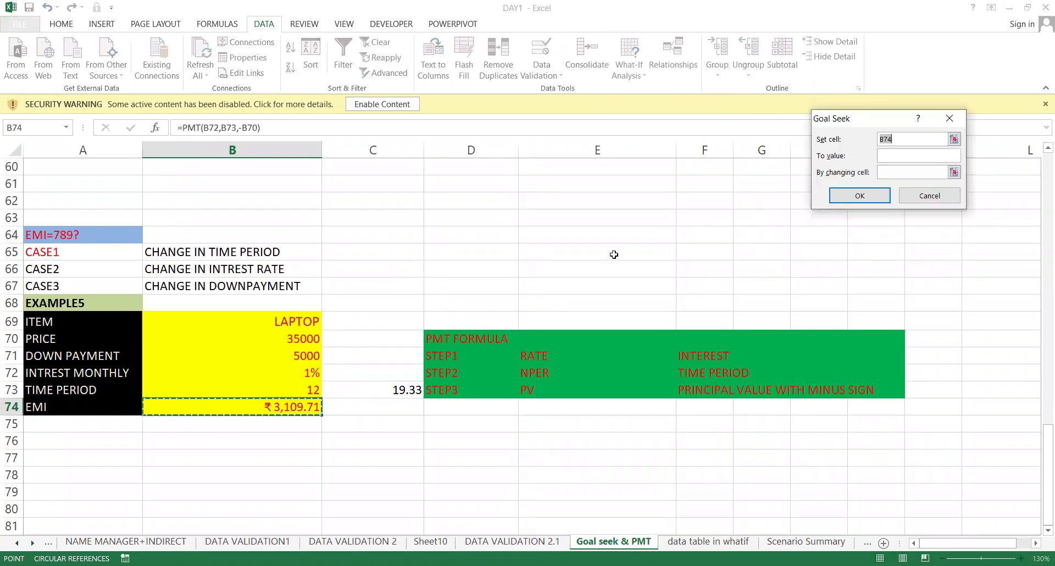
left_click(890, 154)
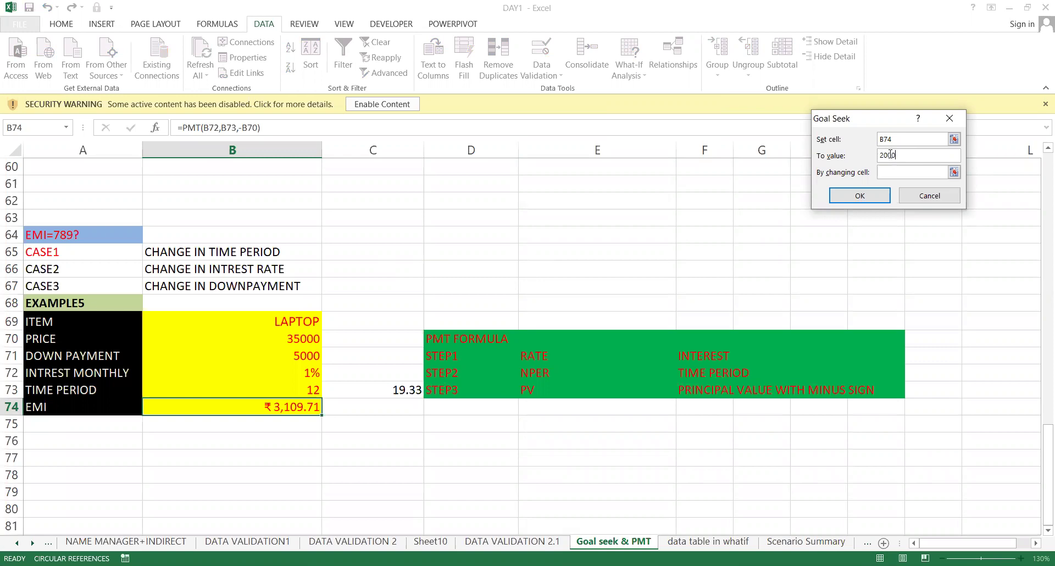
left_click(896, 172)
left_click(287, 372)
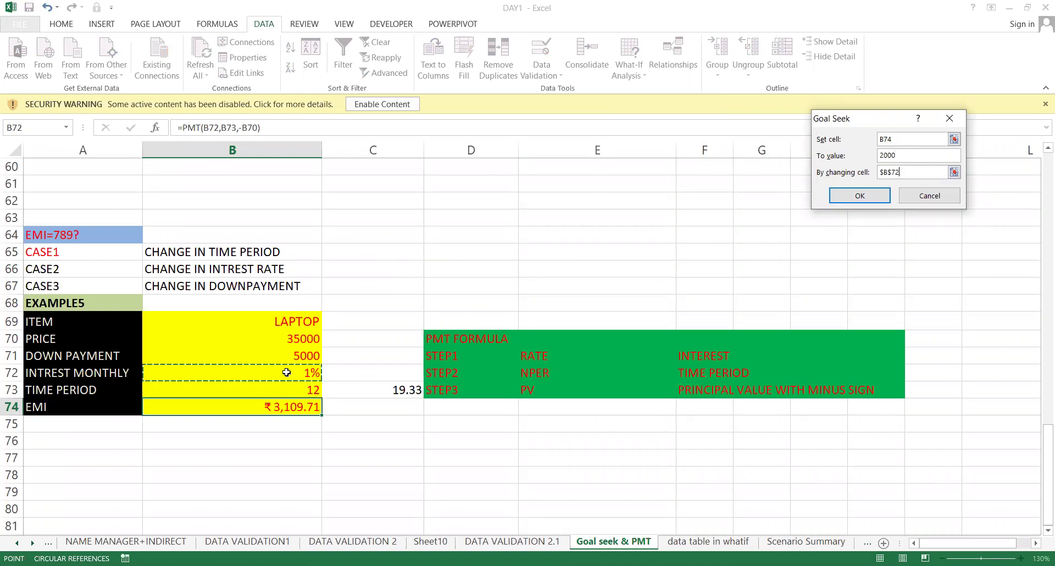
key("Return")
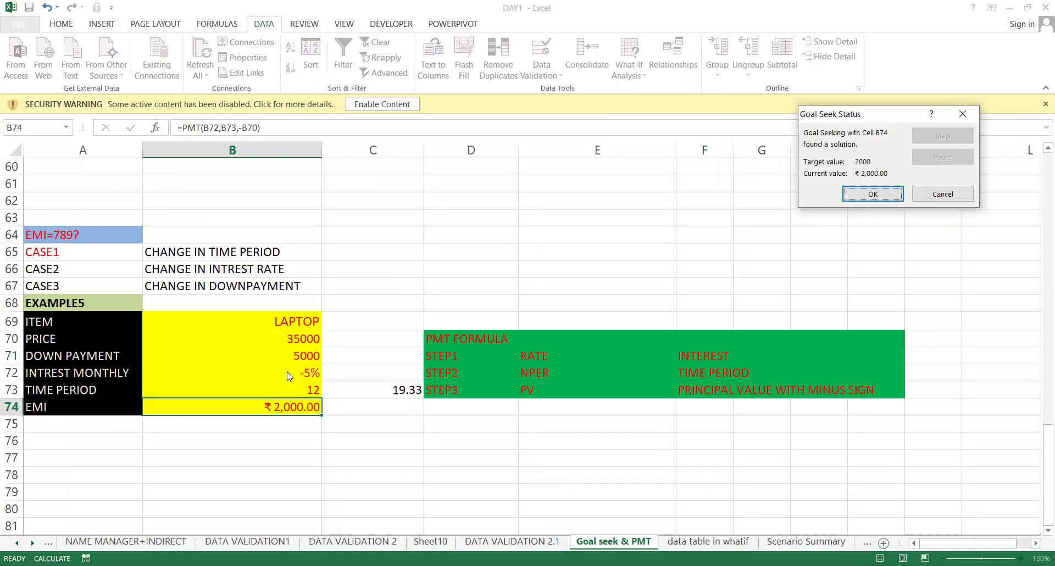
left_click(863, 193)
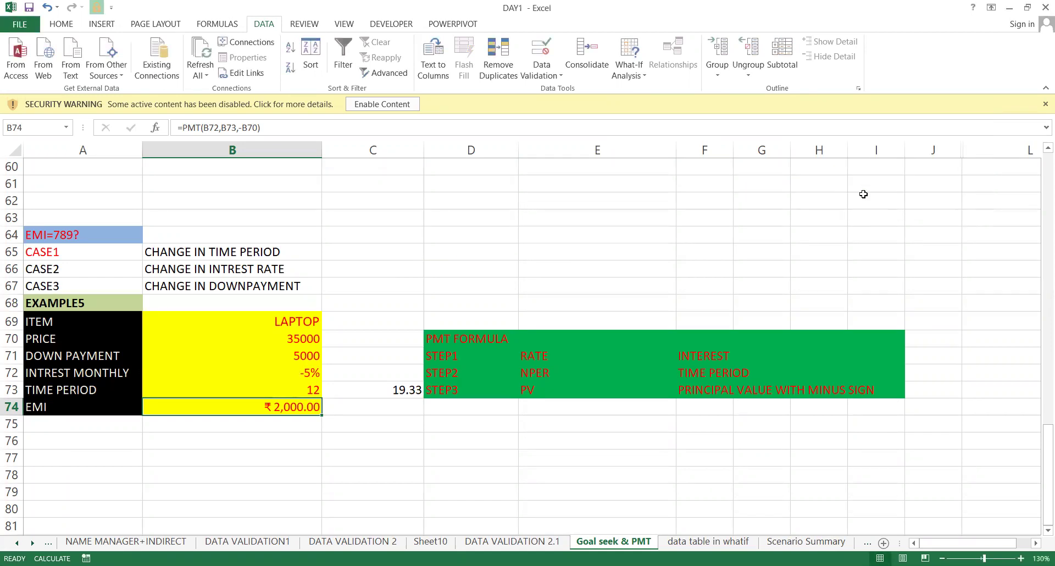
left_click(285, 370)
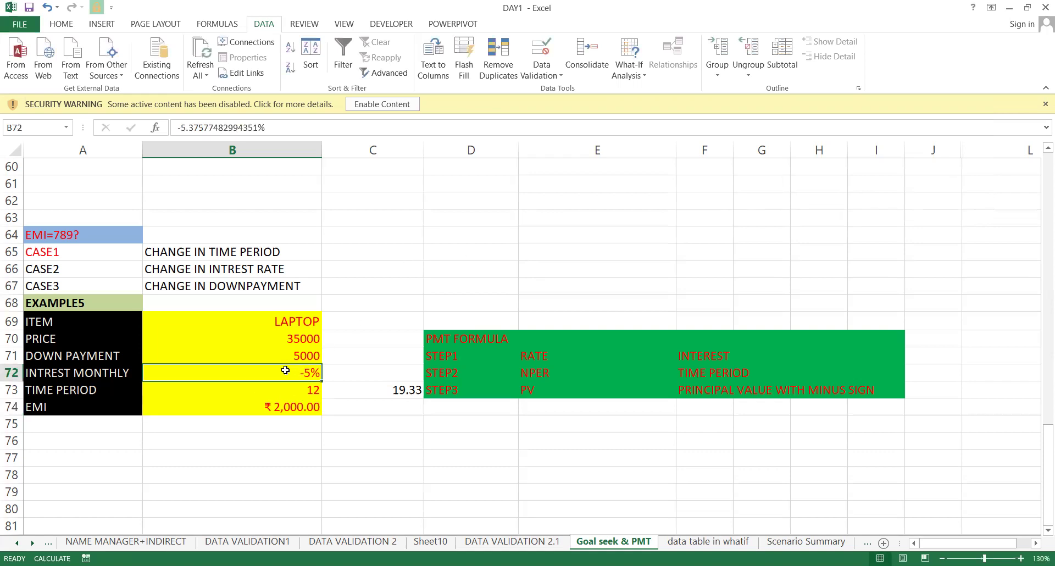
- Try 18 as the laptop's time period in B73 and undo that change
left_click(303, 392)
type("18")
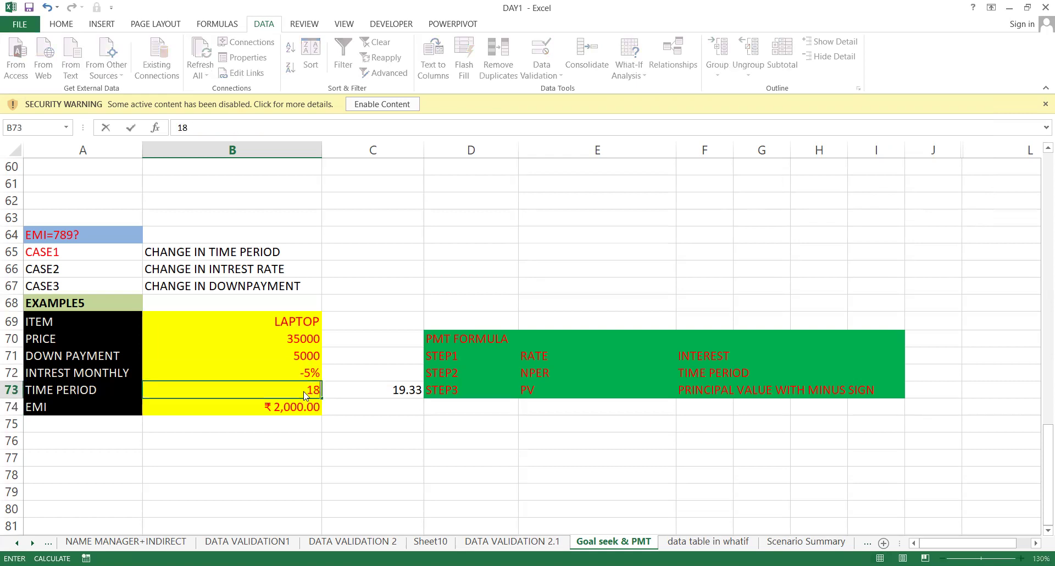
key("Return")
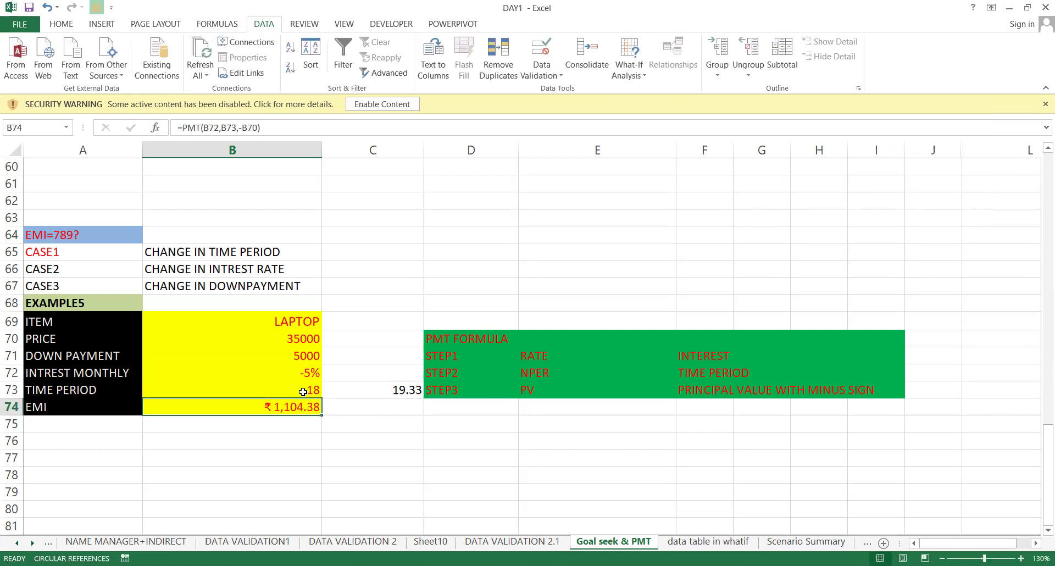
key("ctrl+z")
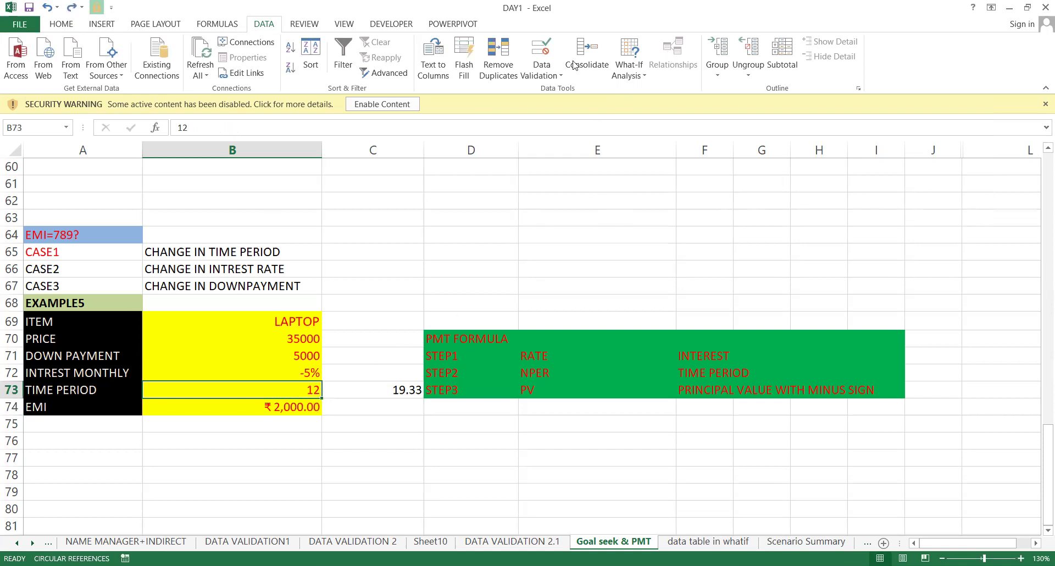
- Review CASE3 and the down payment in B71, and restore the laptop's monthly interest in B72 to 1%
left_click(64, 285)
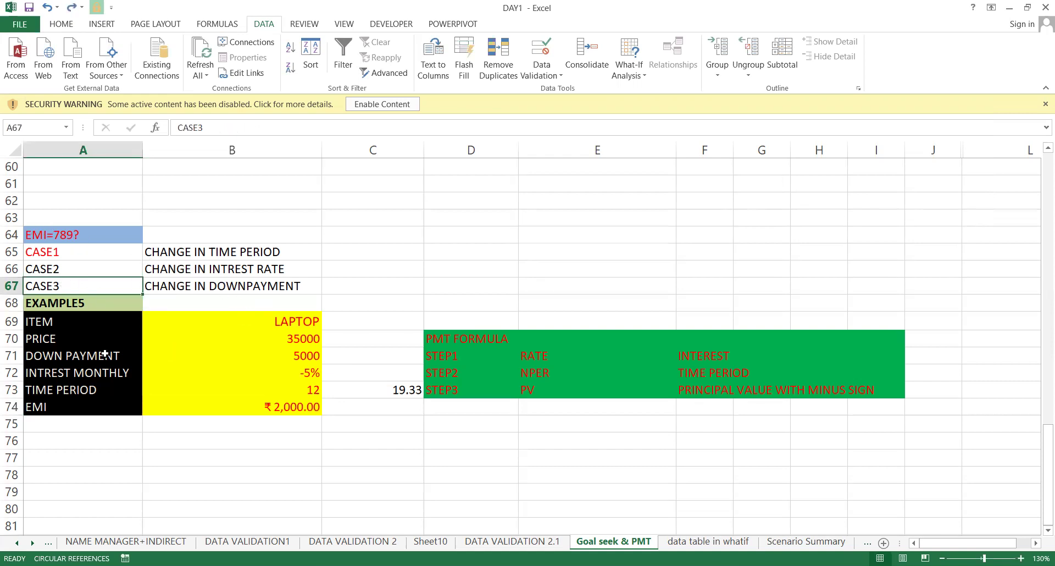
left_click(259, 356)
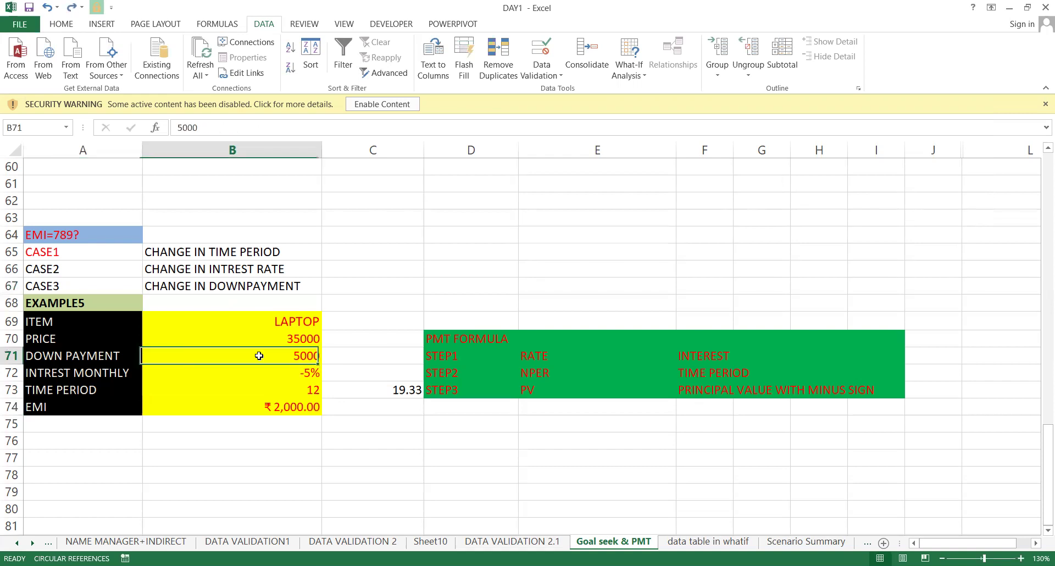
left_click(448, 301)
left_click(74, 235)
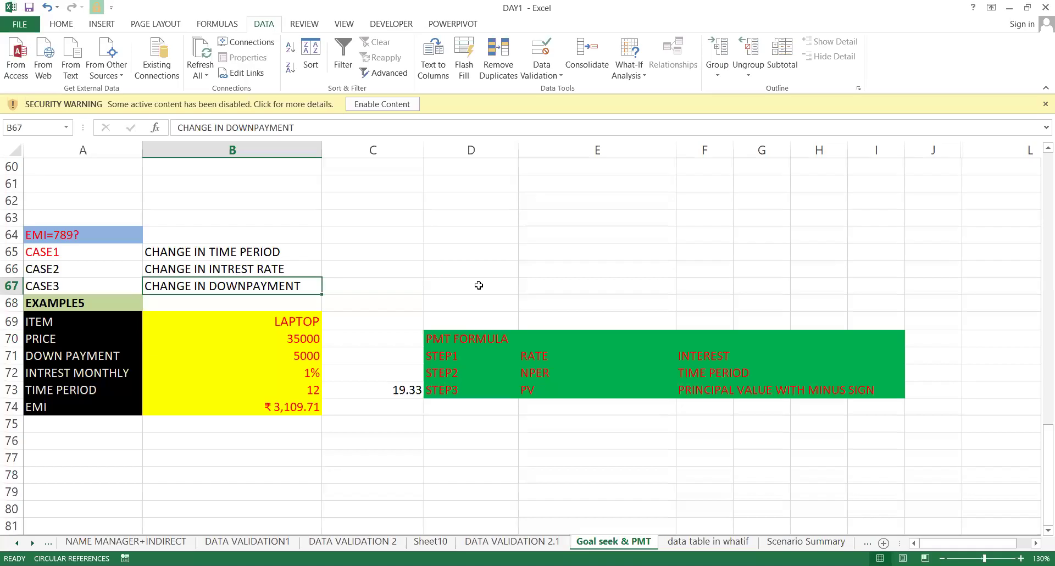
left_click(479, 286)
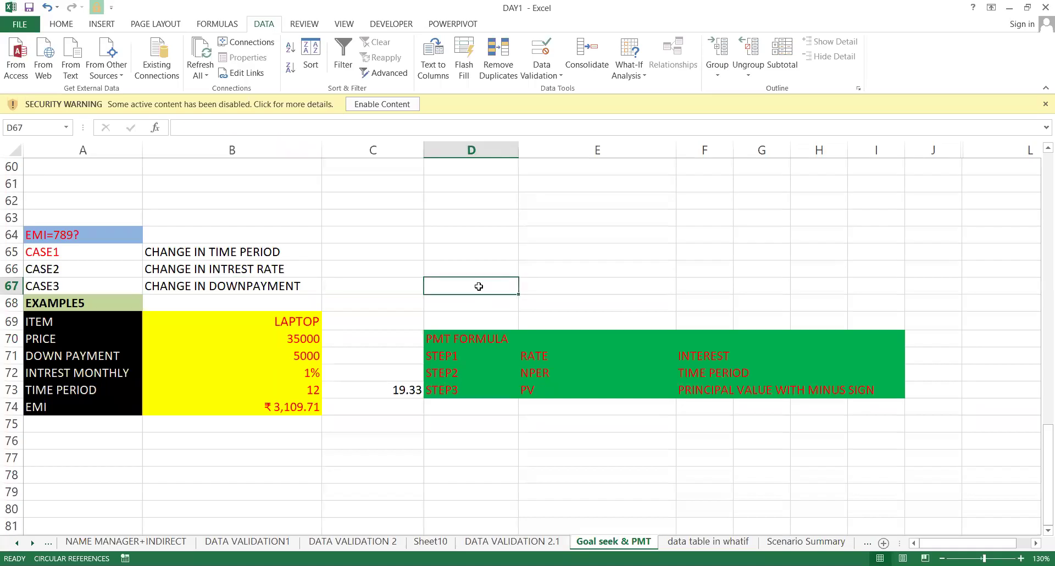
- Inspect the PMT formula in the EMI cell B74 and the cells it references
left_click(324, 408)
left_click(299, 409)
double_click(299, 410)
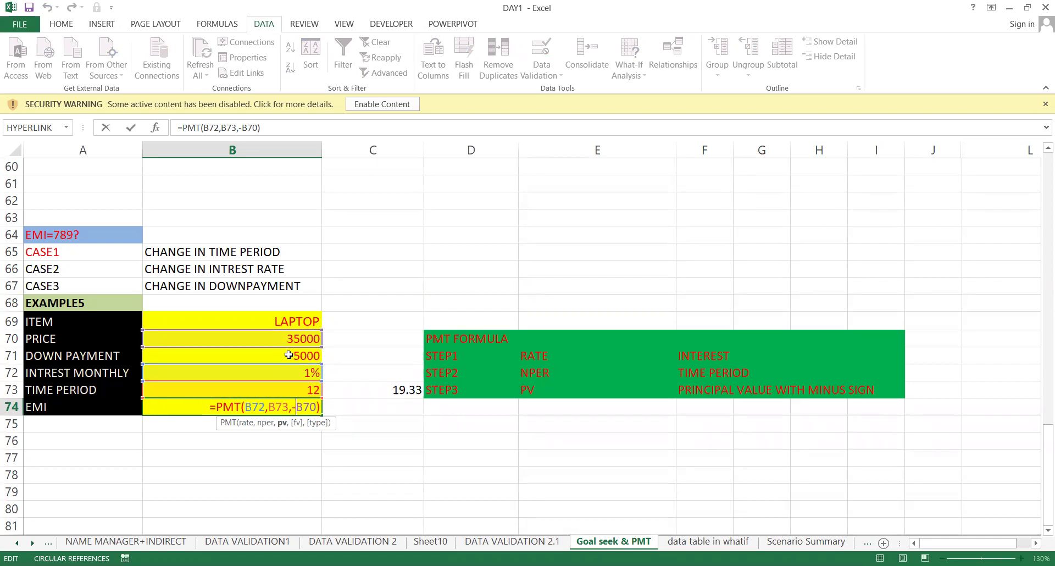
key("ctrl+Return")
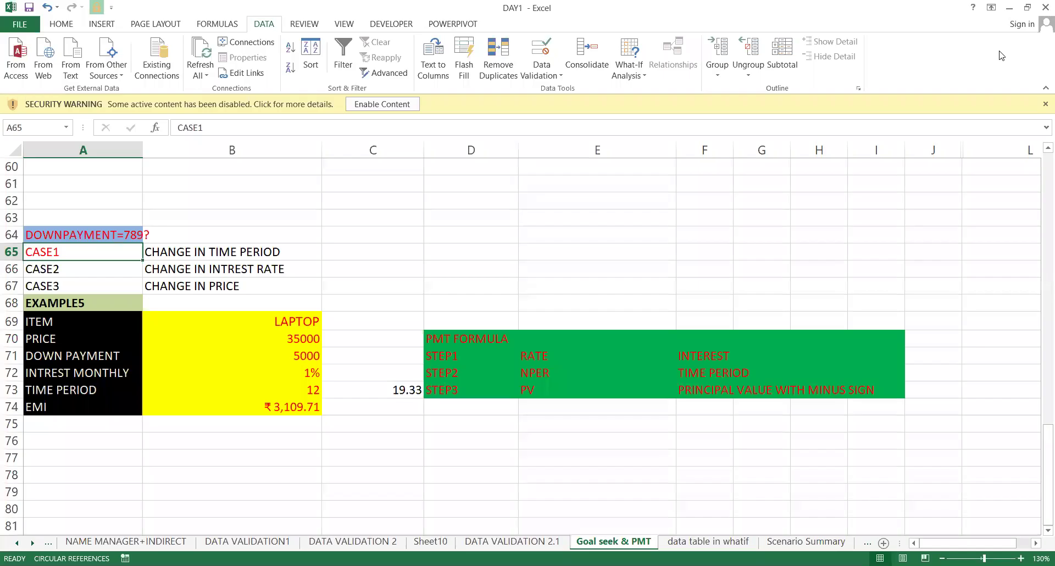
- Restore the target text in A64 to EMI=789? and enter 35000 as the laptop's price in B70
left_click(116, 236)
left_click(244, 333)
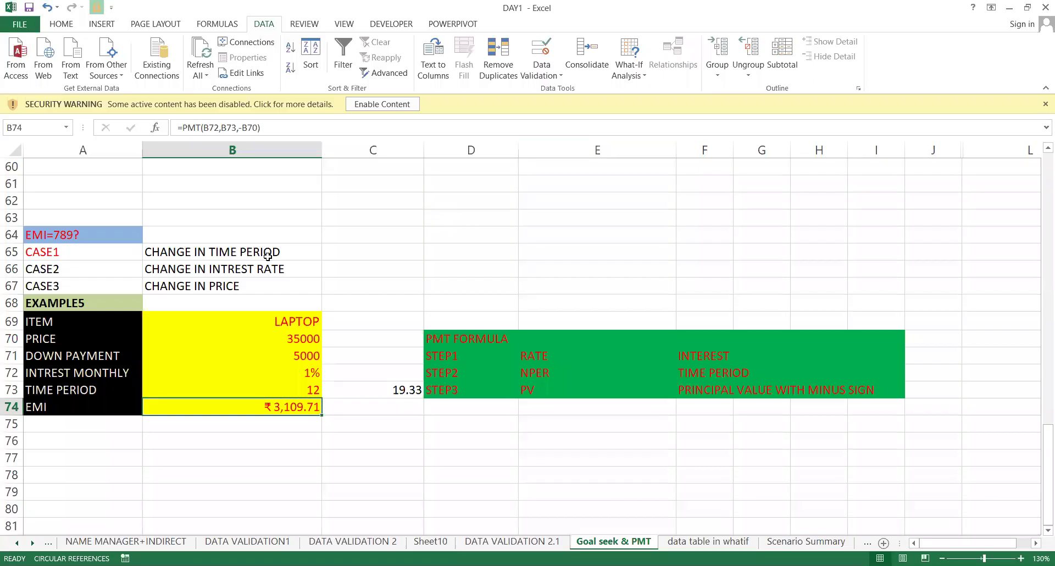
left_click(267, 332)
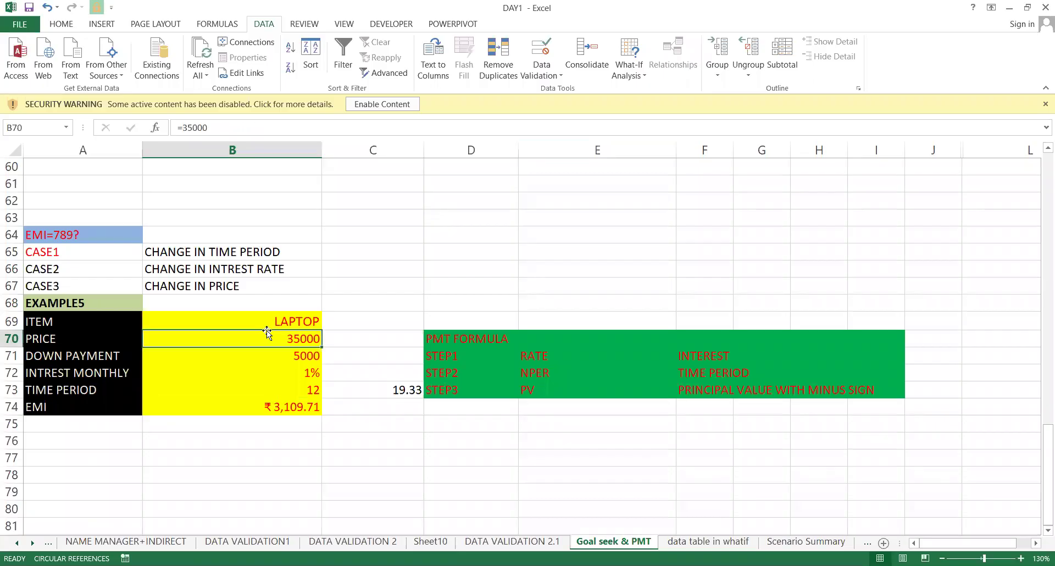
type("35000")
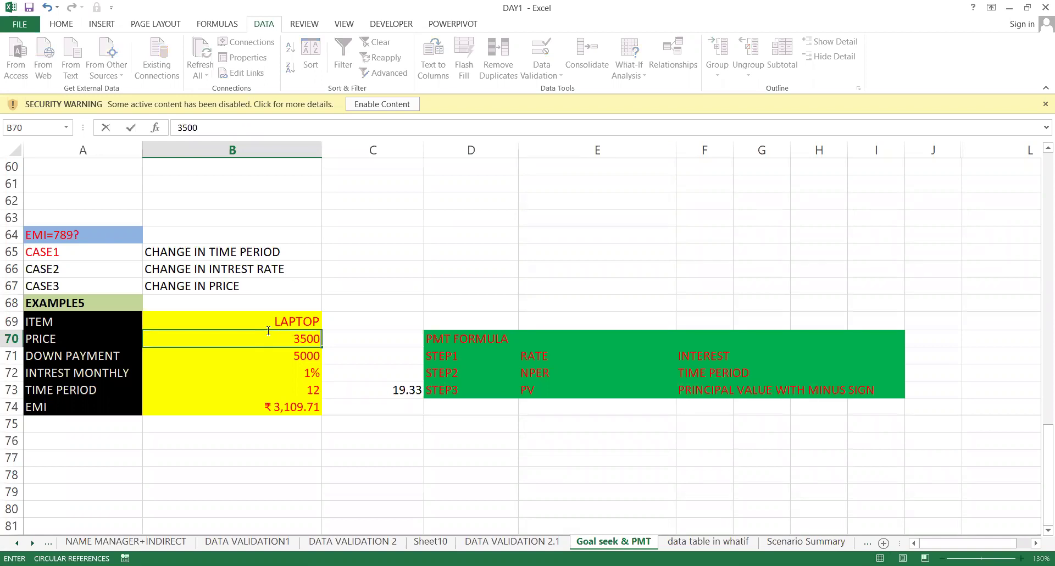
key("Return")
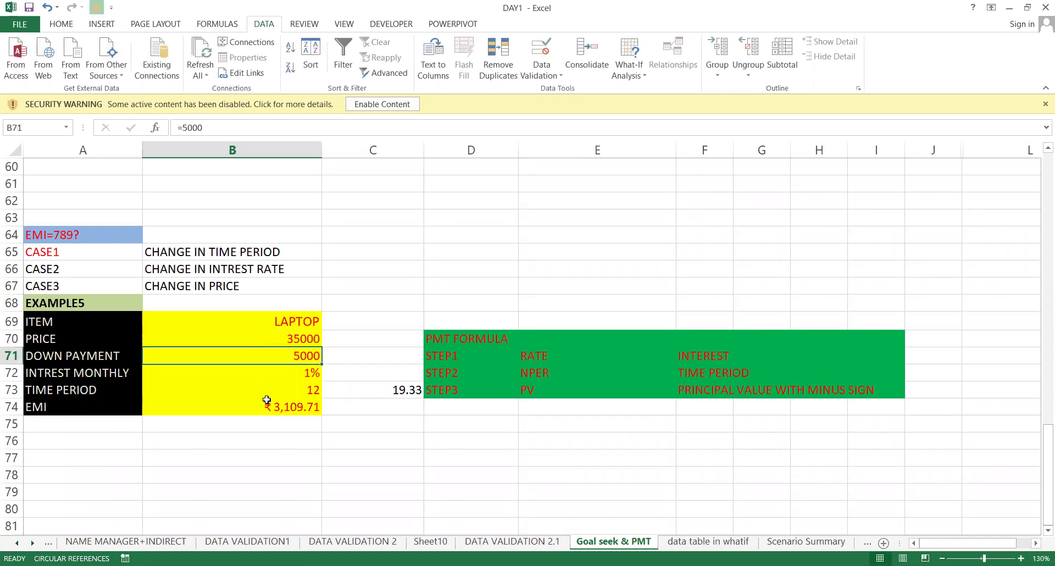
- Goal seek the EMI in B74 to 789 by changing the laptop's price in B70, as CASE3 asks
left_click(74, 233)
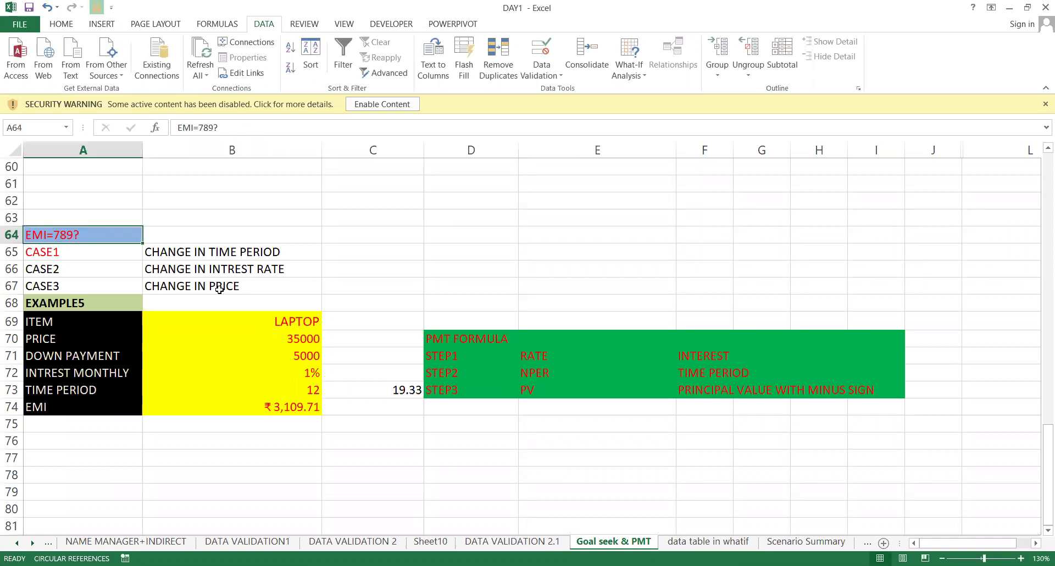
left_click(220, 289)
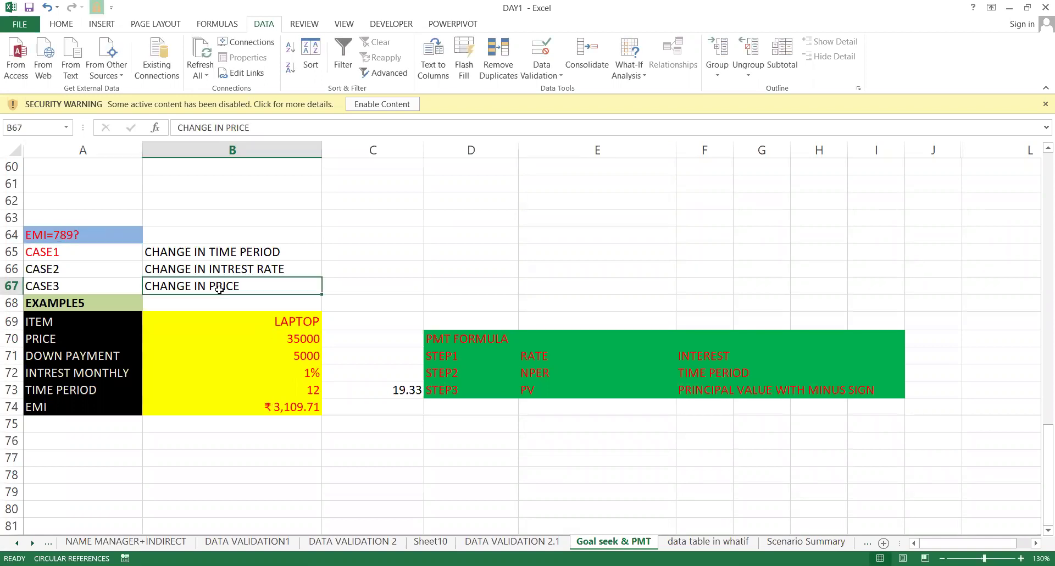
left_click(632, 65)
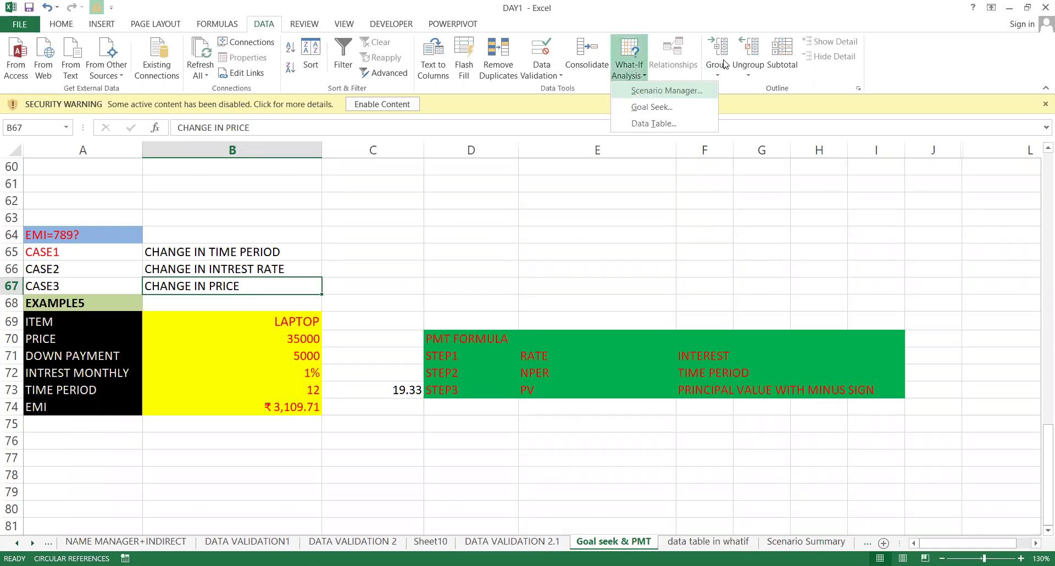
left_click(1013, 41)
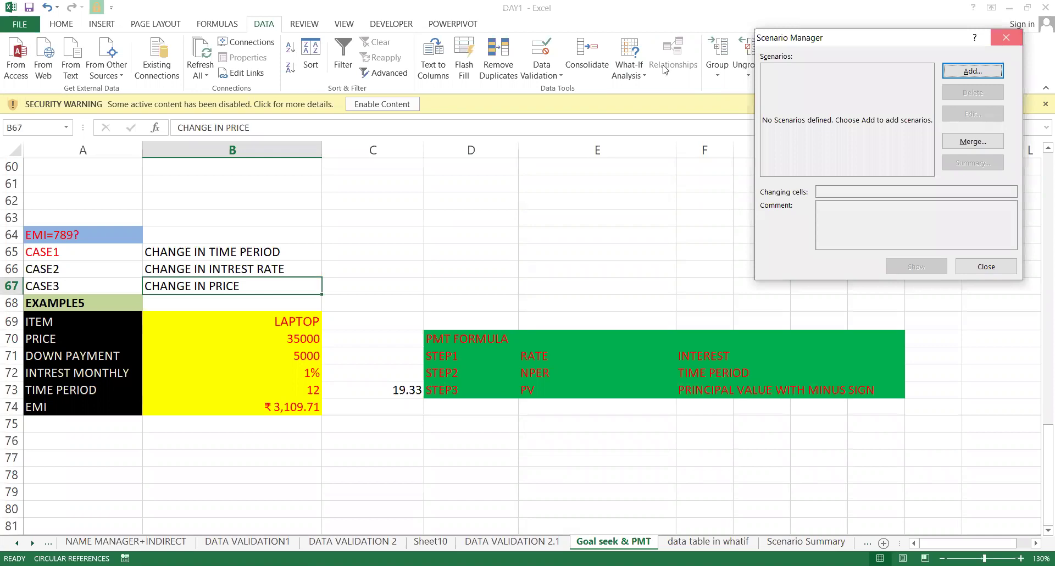
left_click(626, 68)
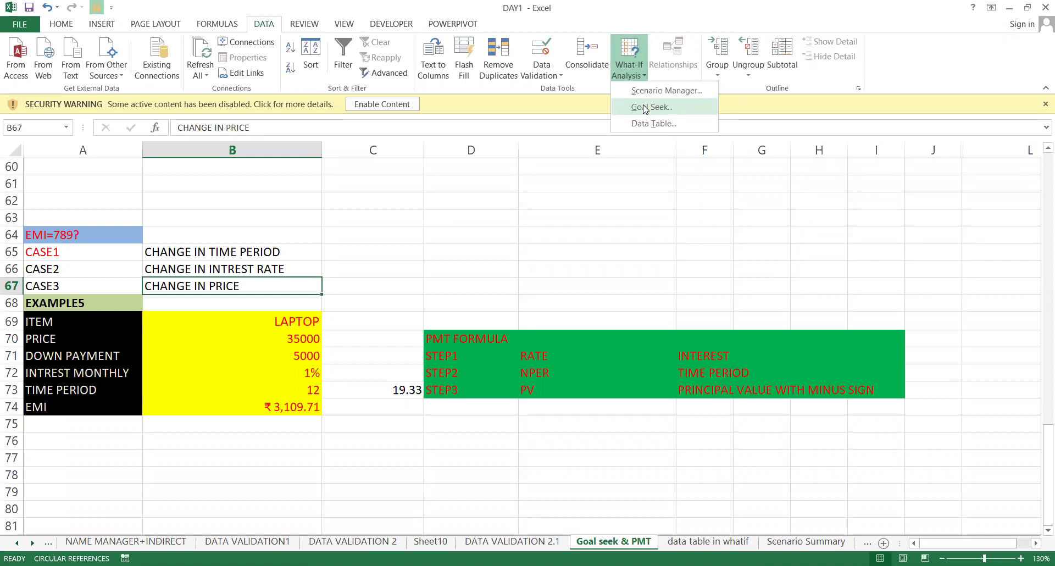
left_click(646, 108)
left_click(233, 411)
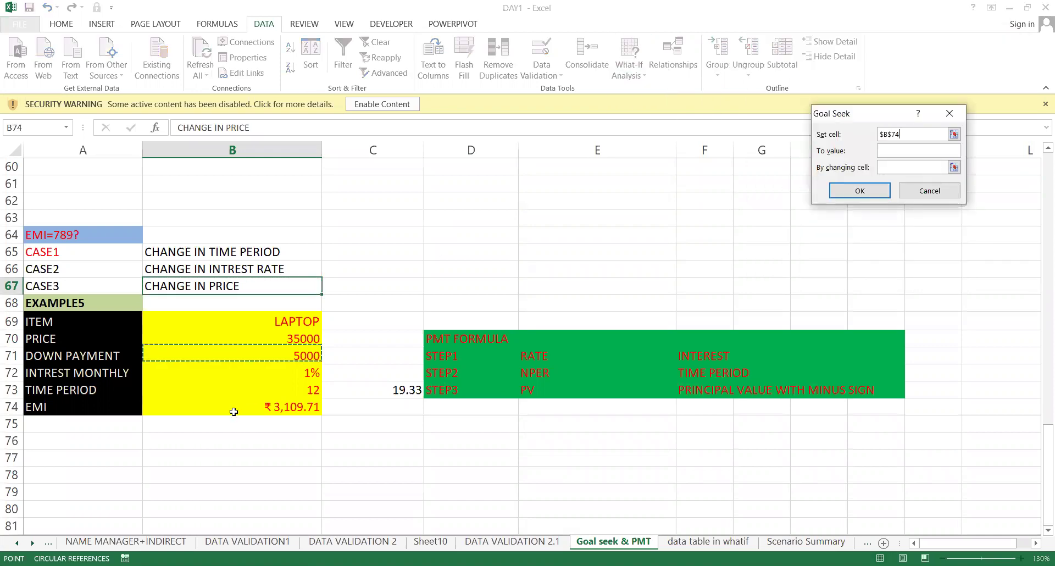
left_click(888, 152)
type("789")
key("Tab")
left_click(299, 336)
key("Return")
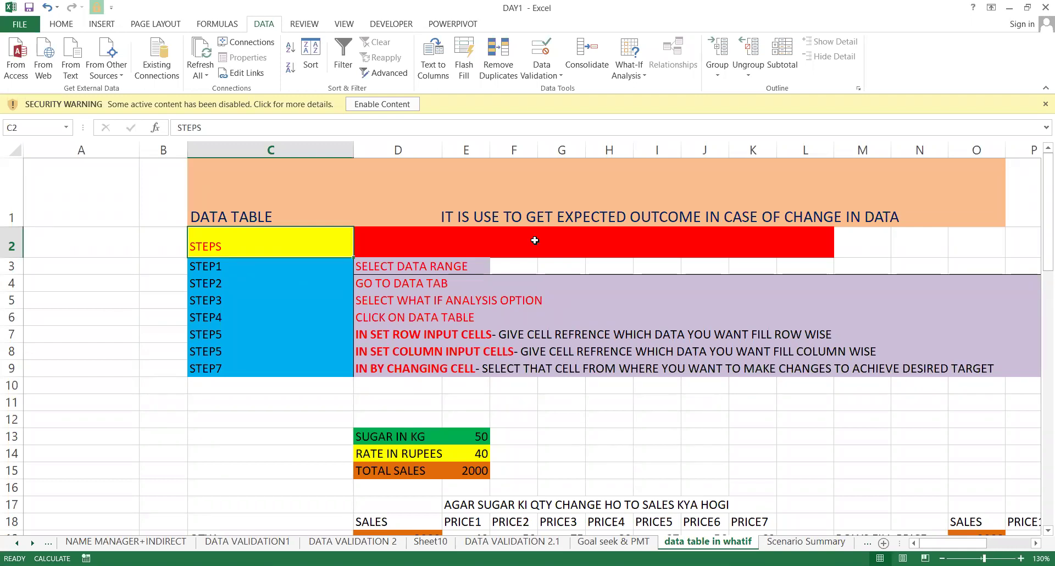
- Review the Data Table definition in row 1 and locate the Data Table option among the What-If Analysis tools
key("Up")
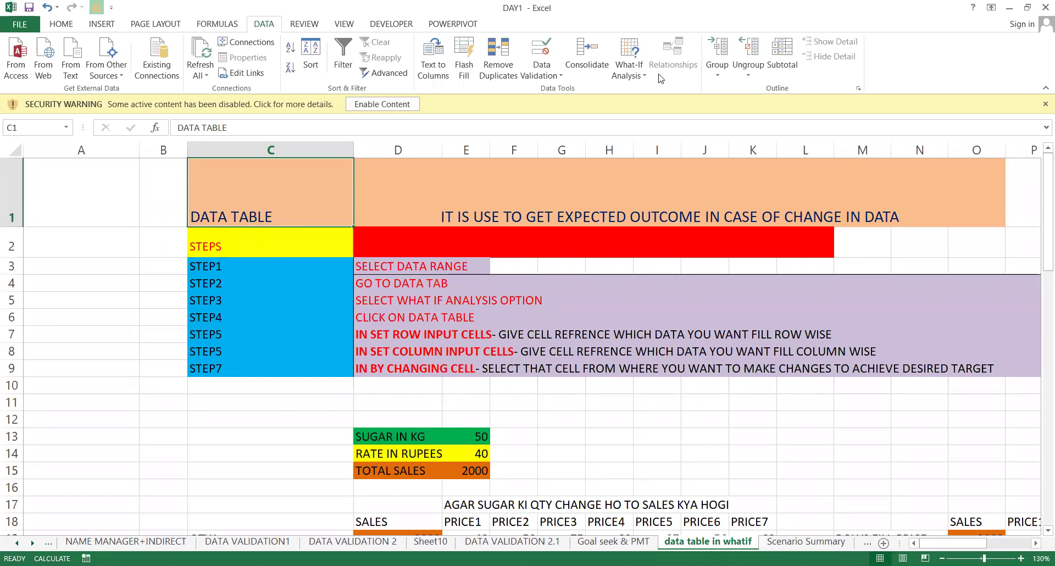
left_click(629, 60)
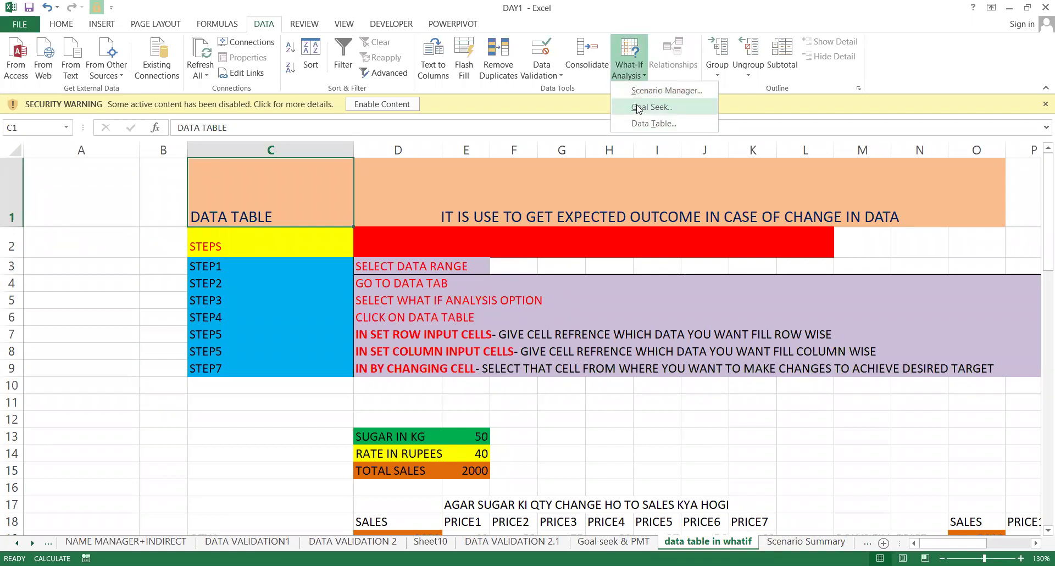
left_click(331, 213)
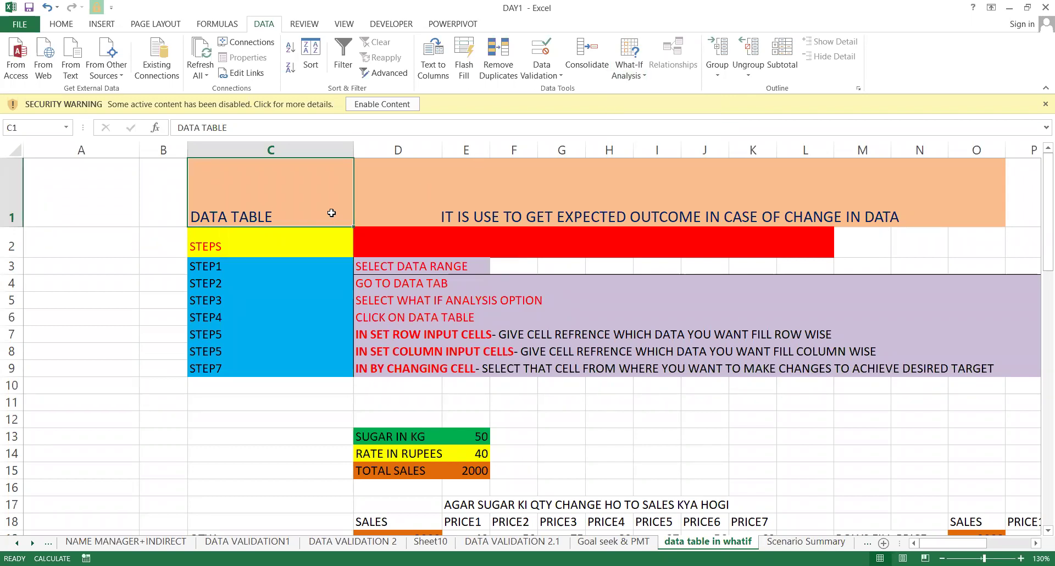
key("Right")
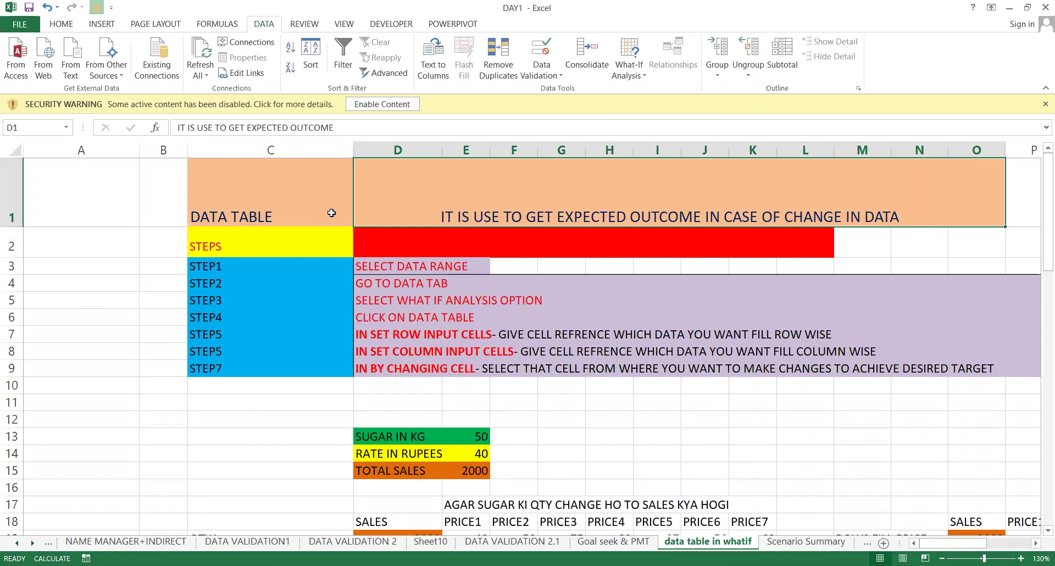
- Read through the Data Table instructions listed in rows 3 to 9, ending on STEP1's data range selection in D3
key("Down")
key("Down")
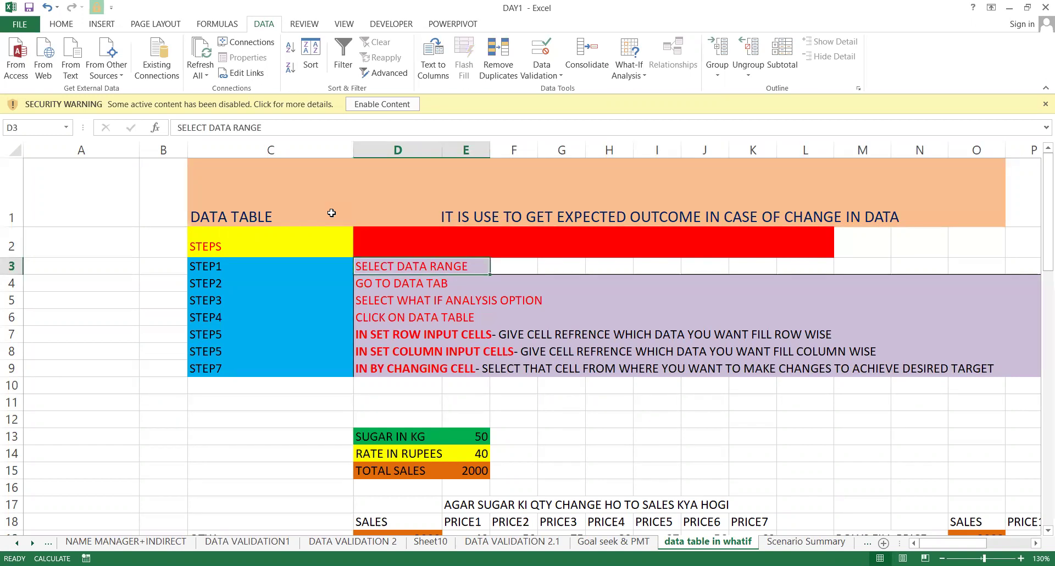
key("Down")
key("Down")
key("Down")
key("Down")
key("Down")
key("Down")
key("Left")
key("Left")
key("Left")
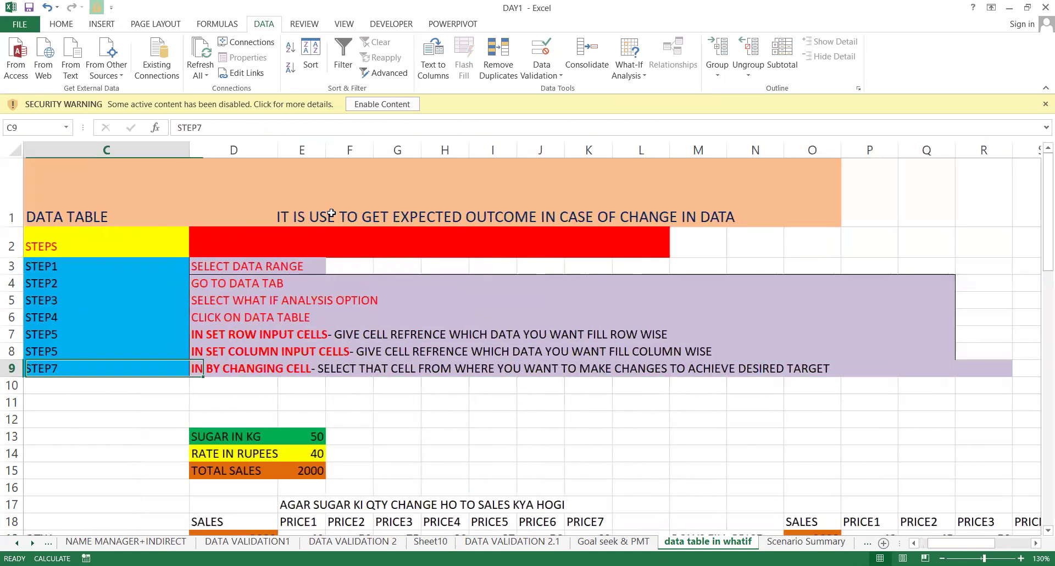
key("Up")
key("Right")
key("Right")
key("Up")
key("Up")
key("Up")
key("Up")
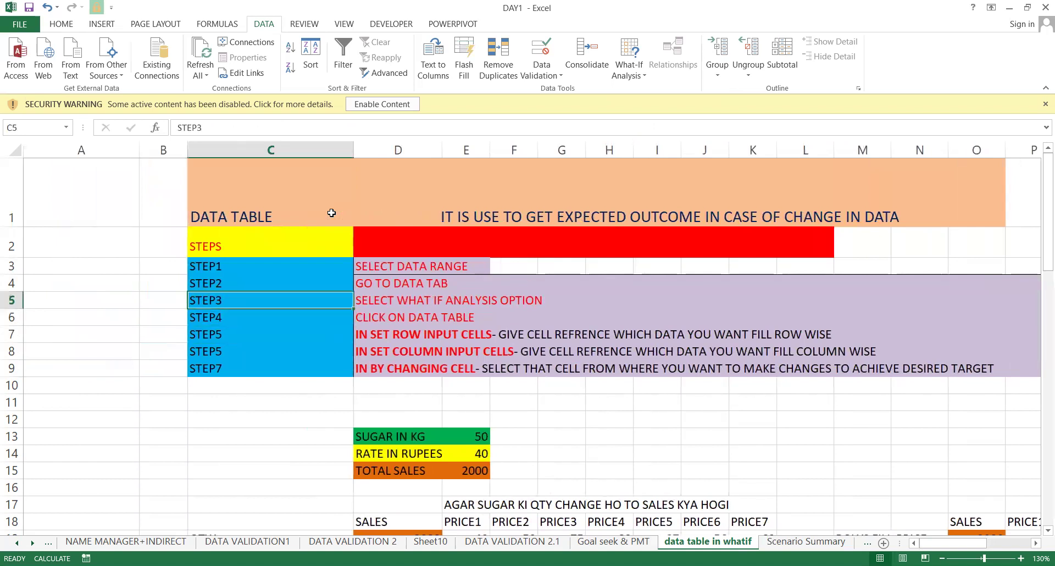
left_click(430, 264)
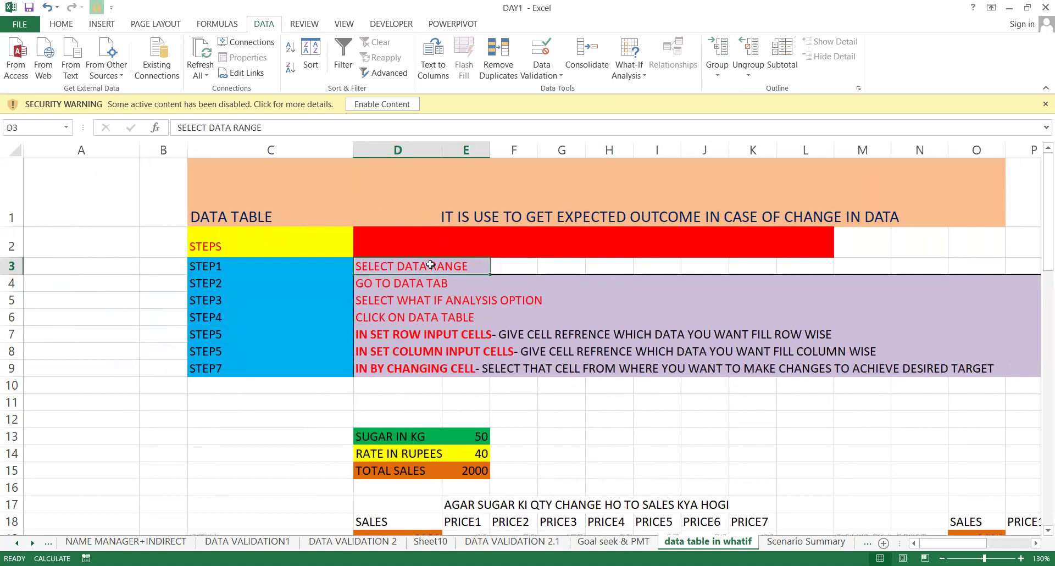
- Check the row and column input cell fields in the Data Table dialog, then close it without applying anything
left_click(421, 281)
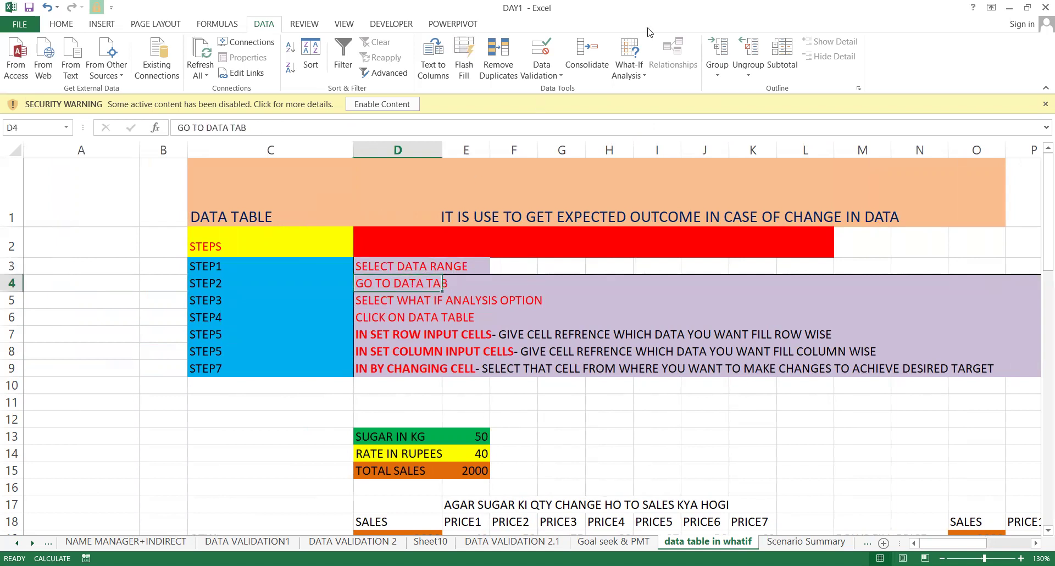
left_click(636, 66)
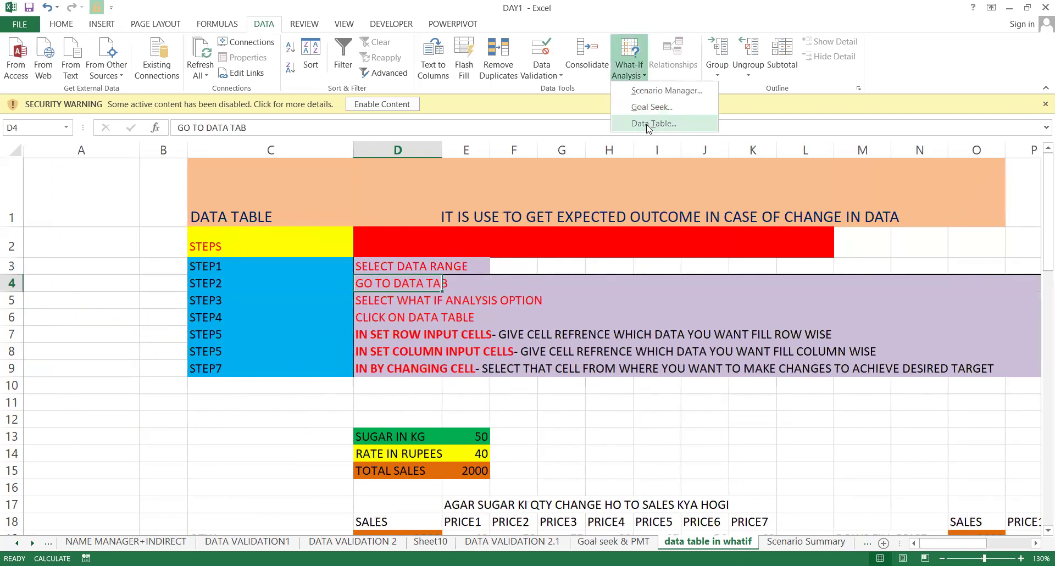
left_click(654, 124)
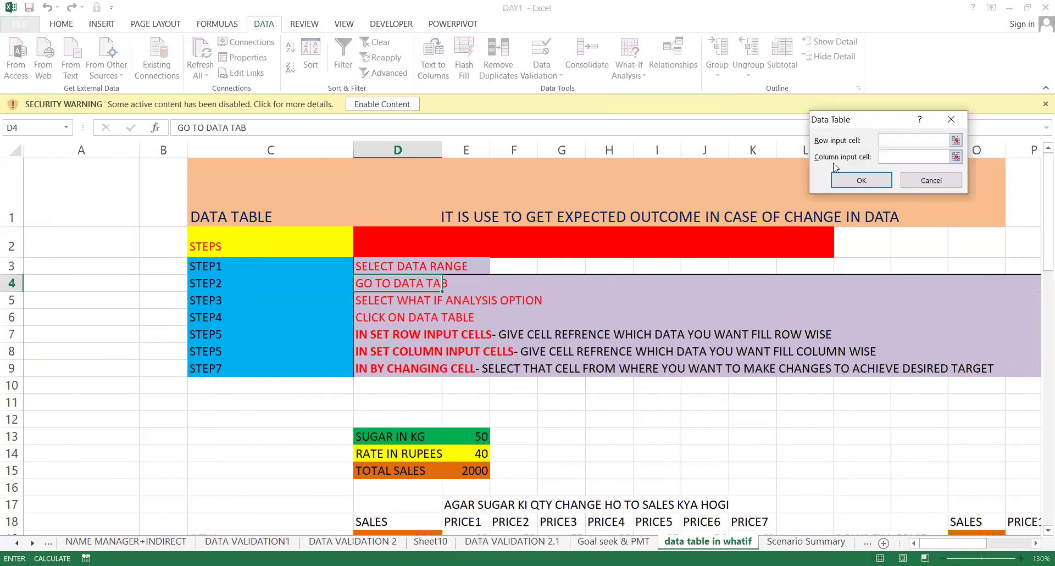
left_click_drag(873, 127, 840, 126)
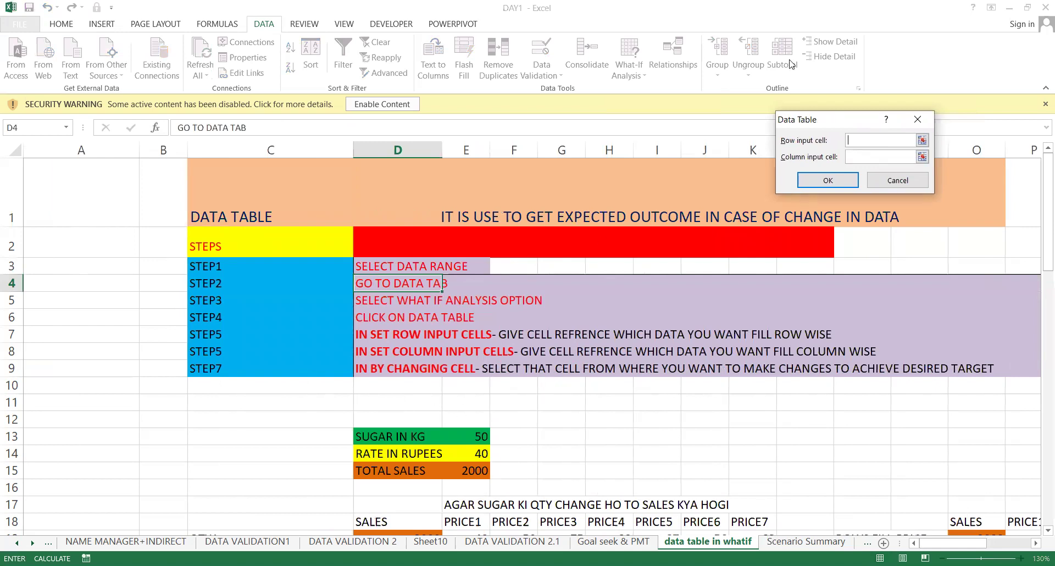
left_click(921, 123)
- Examine the sugar example's quantity, rate and total sales labels in D13 to D15
key("Return")
key("Down")
key("Down")
key("Down")
key("Down")
key("Down")
key("Down")
key("Down")
key("Down")
key("Down")
key("Down")
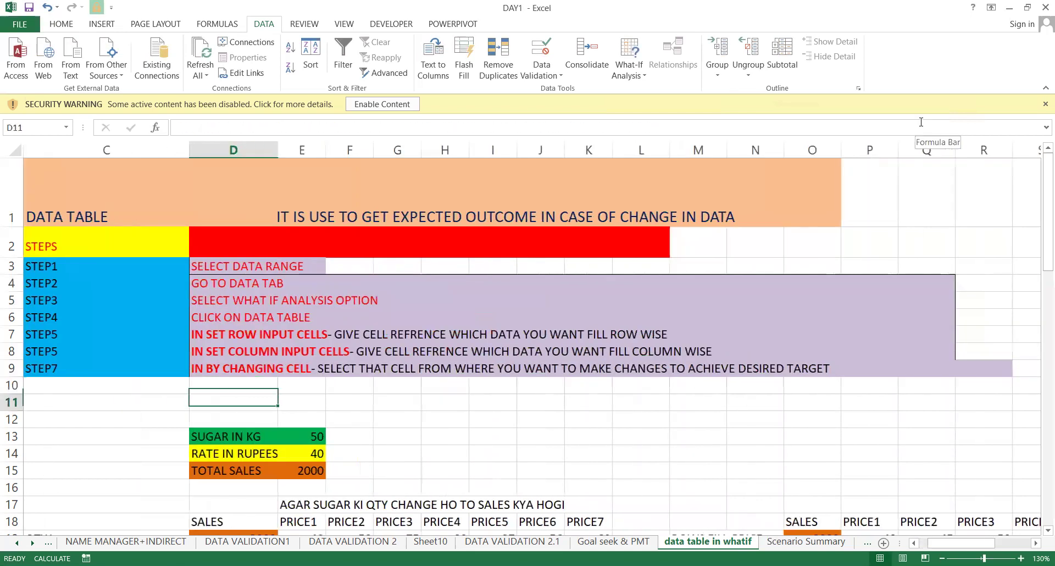
key("Up")
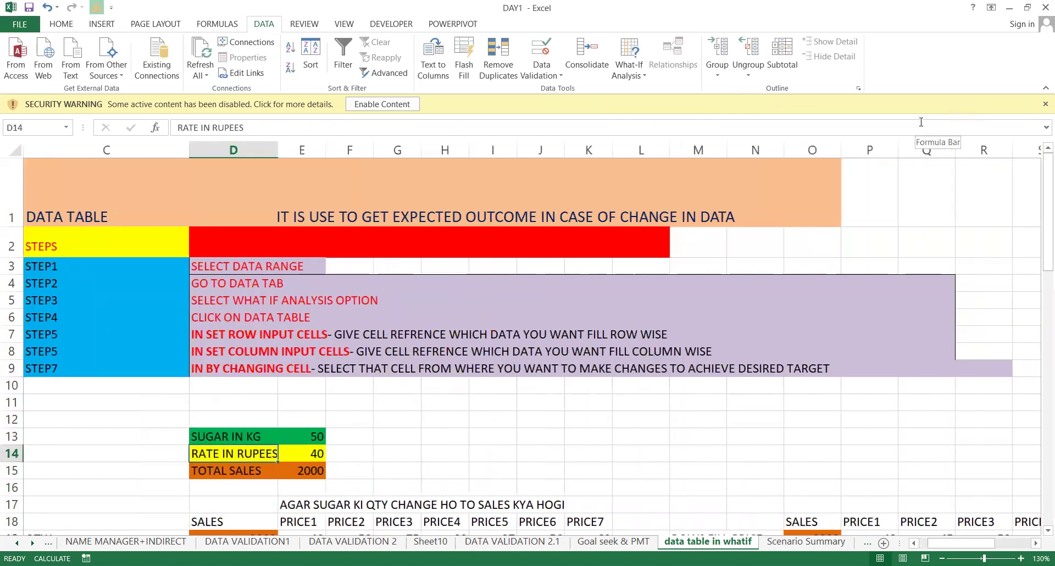
key("Down")
key("Down")
key("Down")
key("Up")
key("Up")
key("Up")
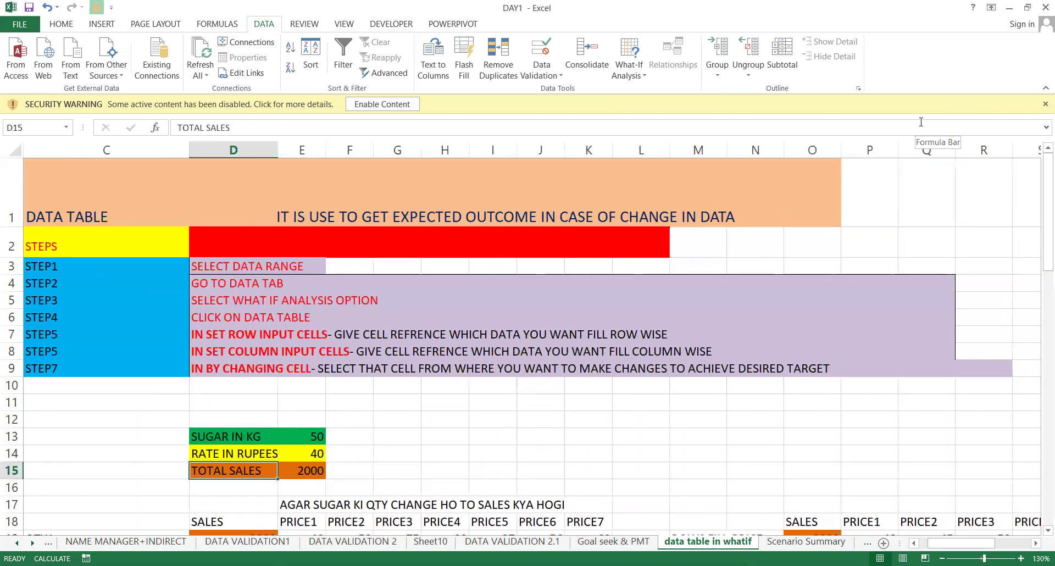
- Clear the total sales formula in E15 and dismiss the circular reference warning
key("Right")
key("Down")
key("Delete")
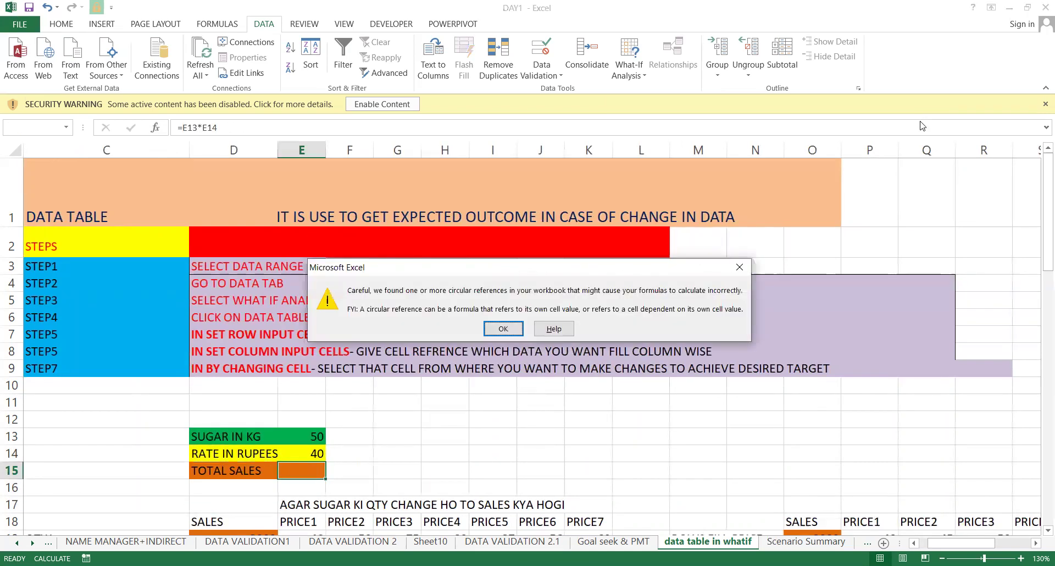
key("Return")
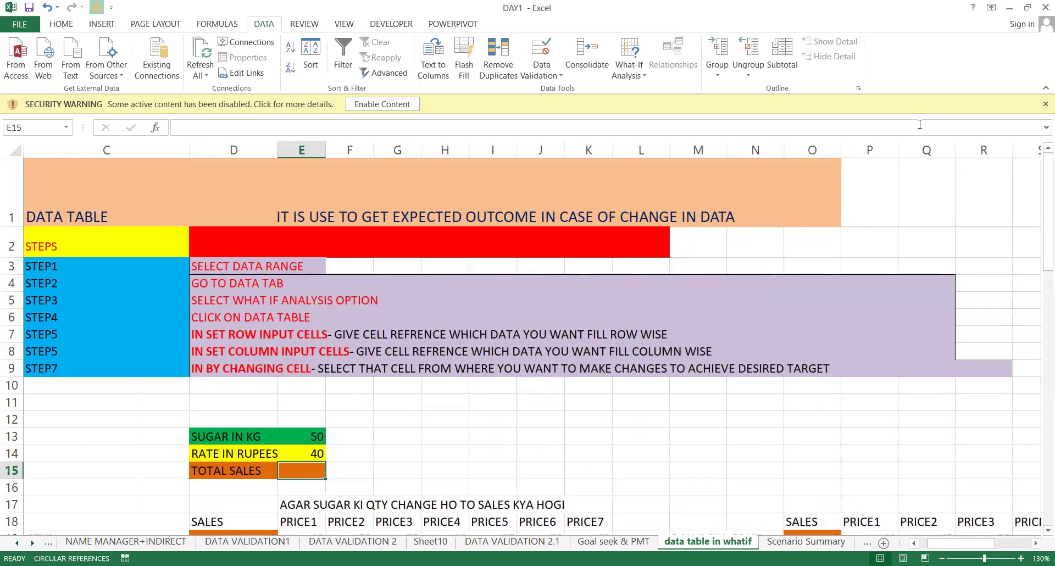
- Extend the label in D13 to SUGAR IN KG QTY and autofit column D to it
left_click(302, 443)
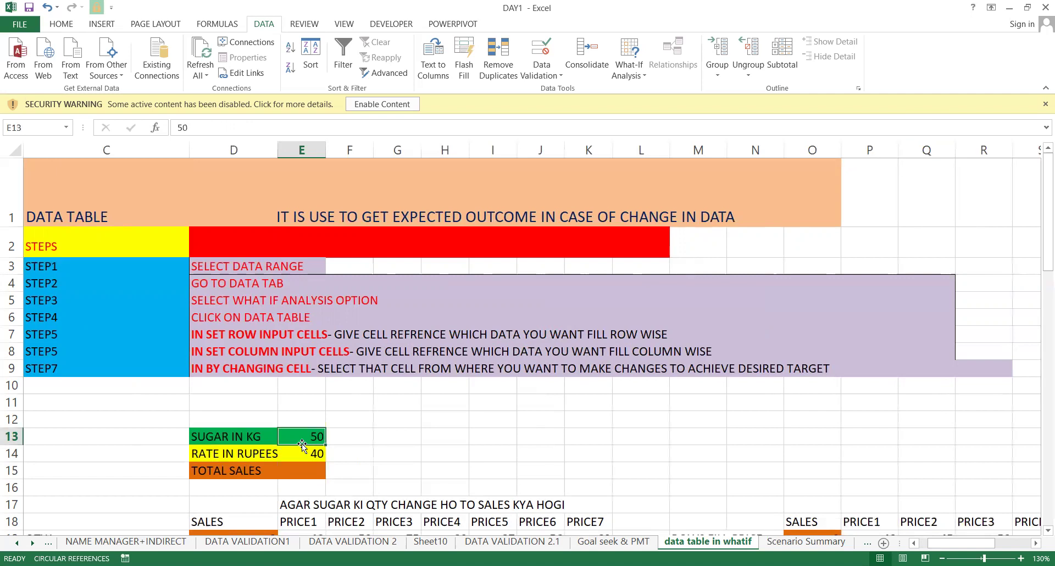
double_click(261, 437)
type("QTY")
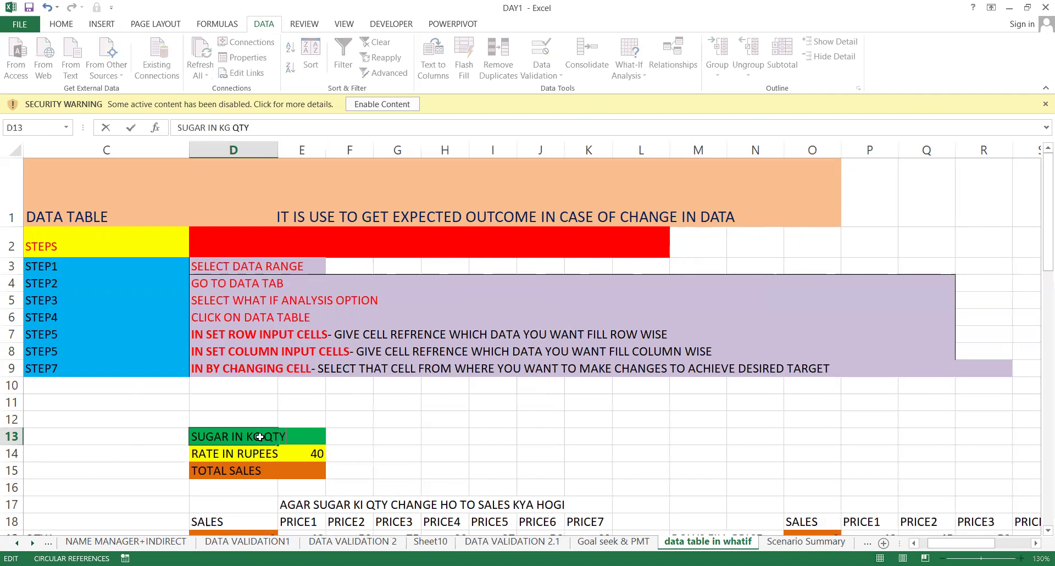
key("Return")
double_click(265, 452)
key("Escape")
key("Up")
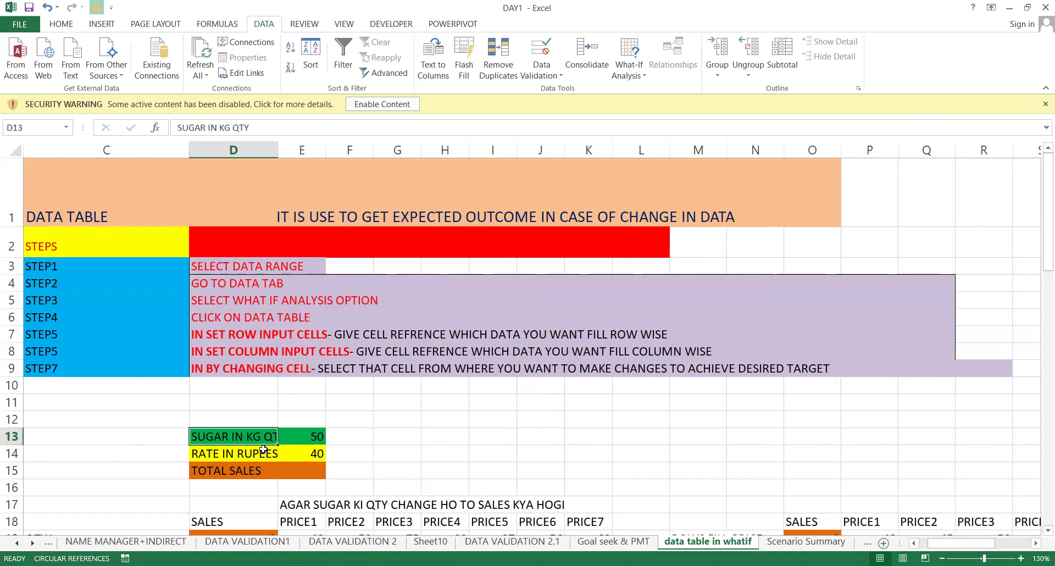
key("alt+o")
key("c")
key("a")
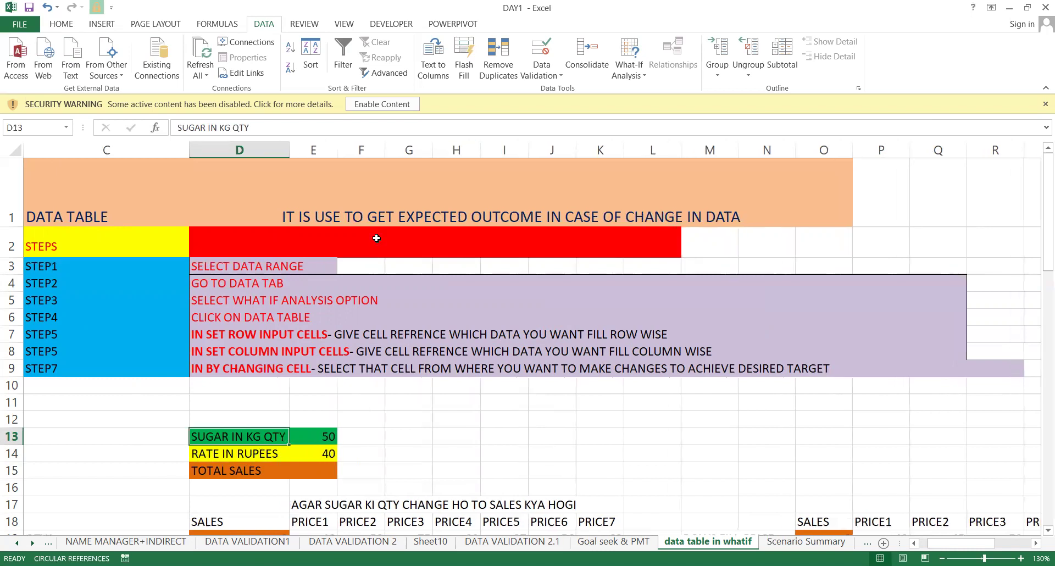
- Calculate total sales in E15 with the formula =E13*E14
key("alt+Tab")
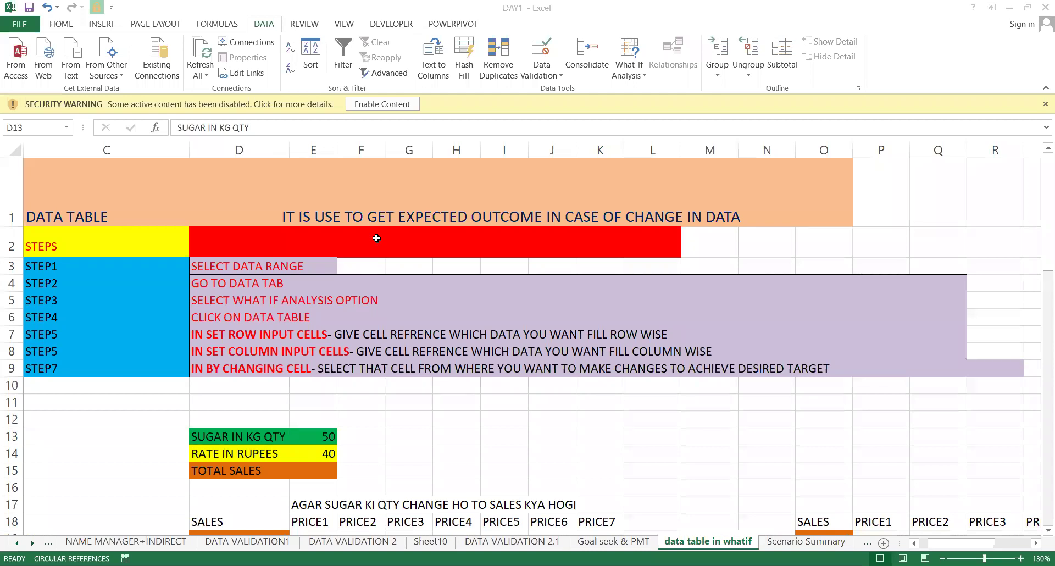
key("alt+Tab")
left_click(325, 465)
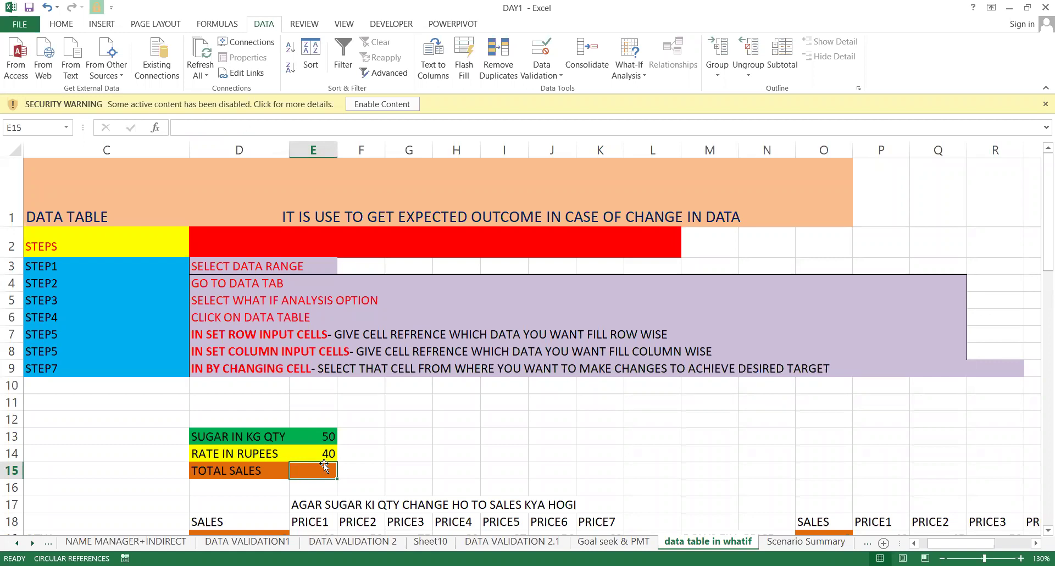
type("=")
key("Up")
key("Up")
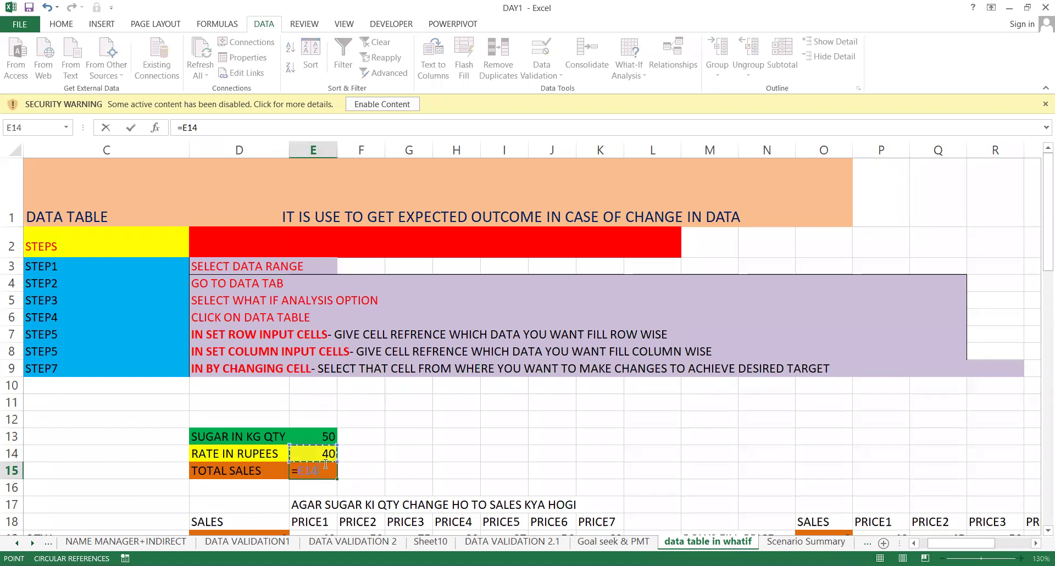
type("*")
key("Up")
key("Return")
left_click(324, 466)
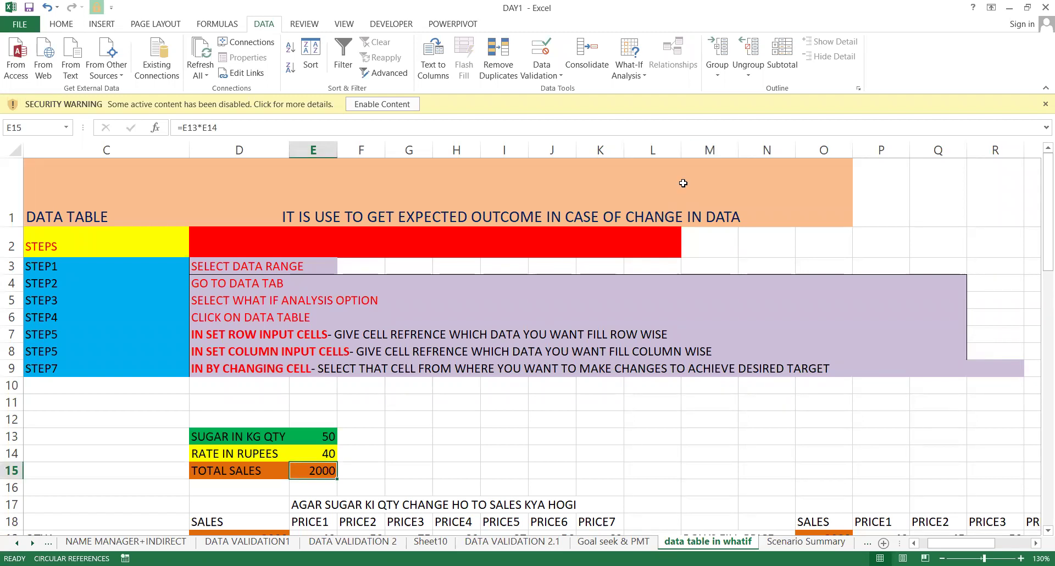
- Review the quantity, rate and total sales in E13 to E15 along with the quantity-change question in E17
key("alt+Tab")
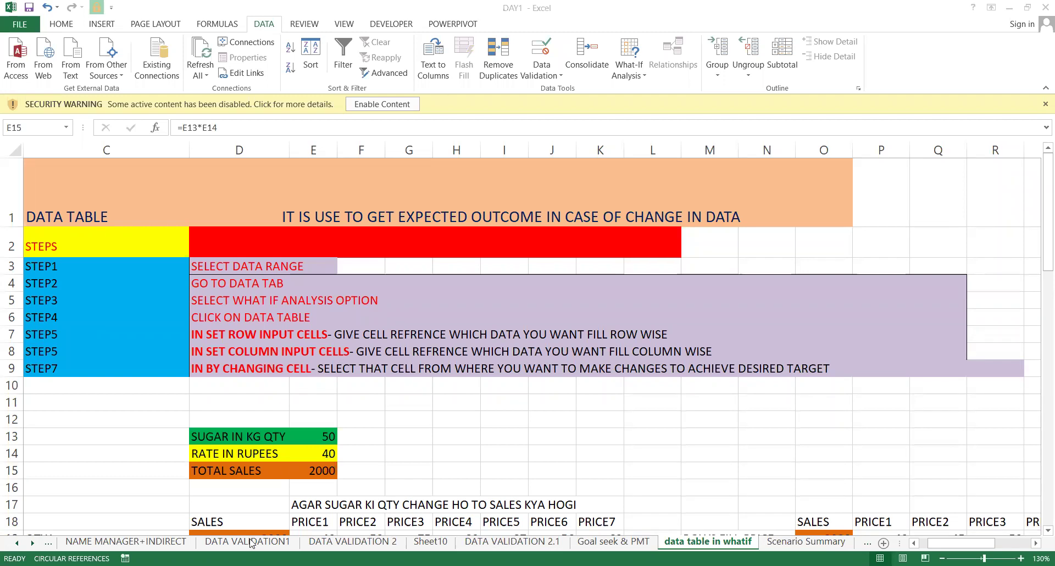
left_click(315, 468)
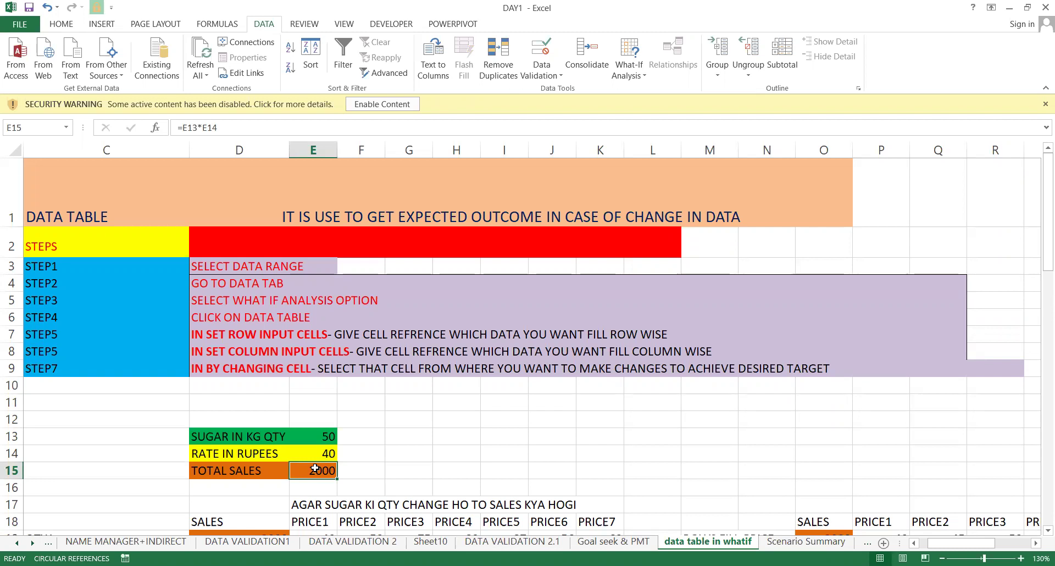
key("Down")
key("Down")
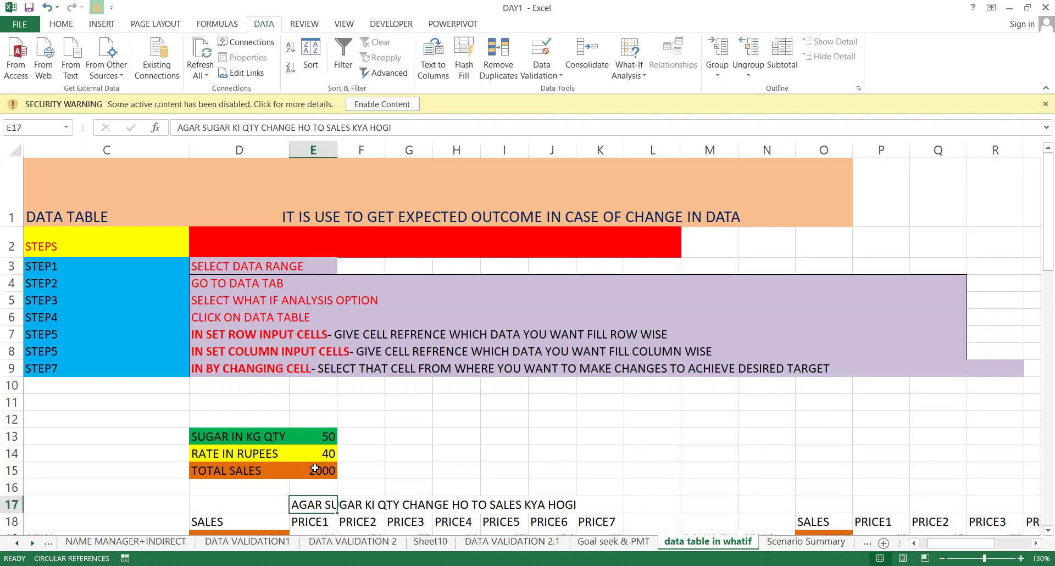
left_click(326, 459)
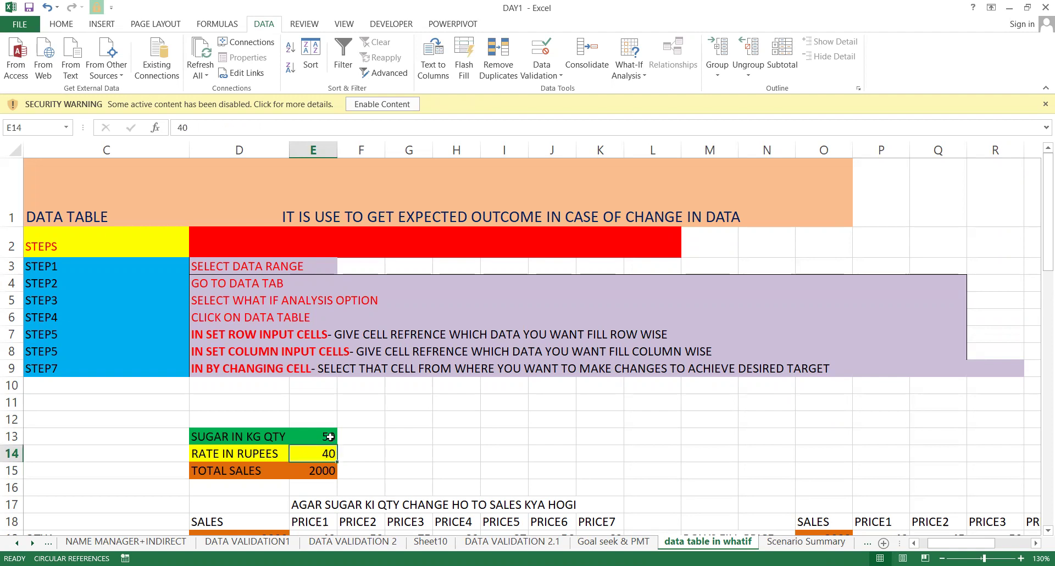
left_click(329, 437)
key("Down")
key("Down")
key("Down")
key("Down")
key("Down")
key("Down")
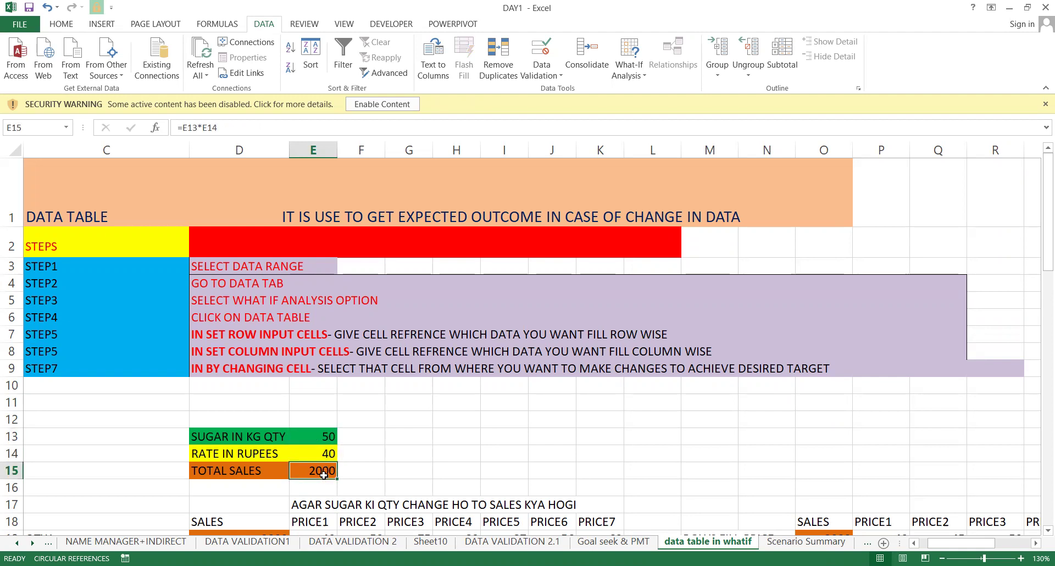
key("Up")
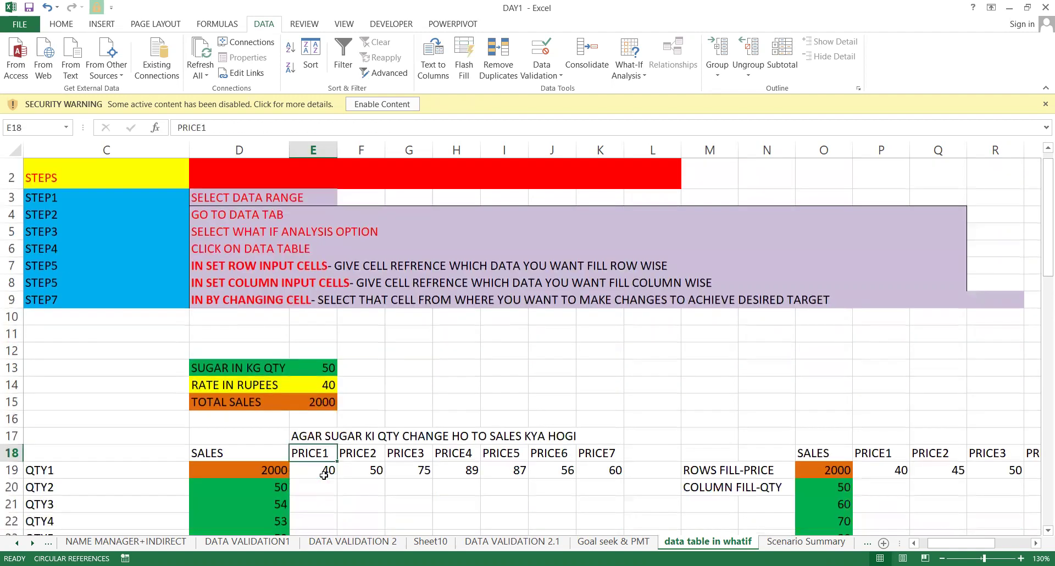
- Examine the alternative prices across row 19 and the start of the quantity list in column D
key("Down")
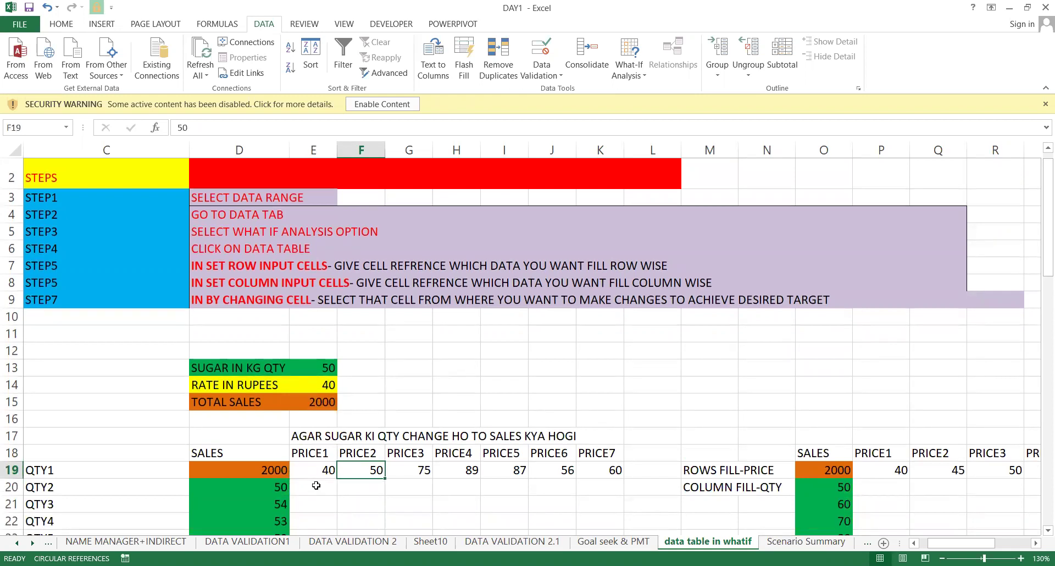
key("Right")
key("Right")
key("Right")
key("Right")
key("Right")
key("Left")
key("Left")
key("Left")
key("Left")
key("Left")
key("Left")
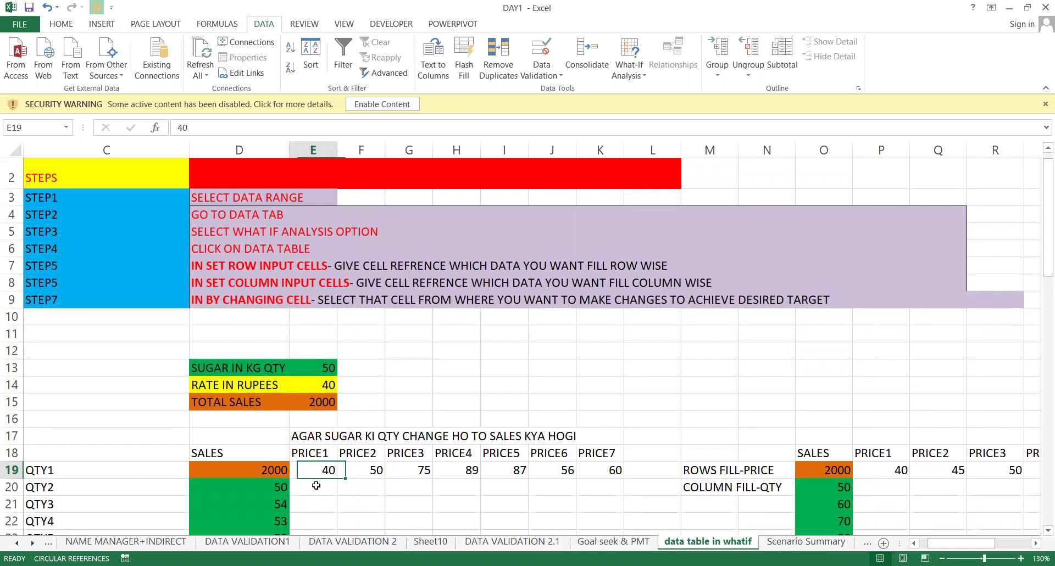
key("shift+Right")
key("shift+Right")
key("shift+Right")
key("shift+Right")
key("shift+Right")
key("Left")
key("Left")
key("Down")
key("Right")
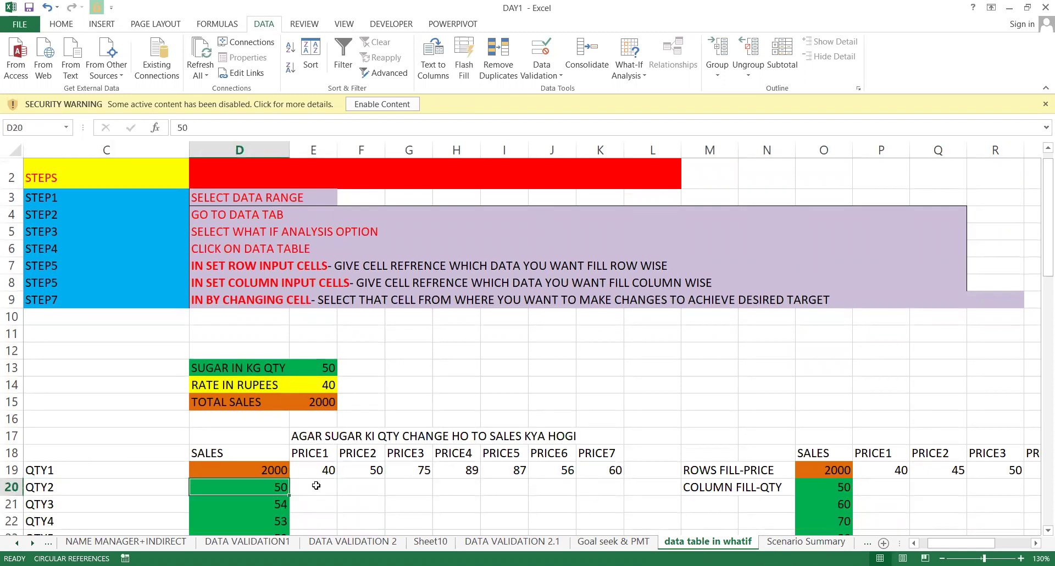
- Compare the base figures from E13 downward with the alternative quantities listed in column D
left_click(317, 367)
key("Down")
key("Down")
key("Down")
key("Down")
key("Down")
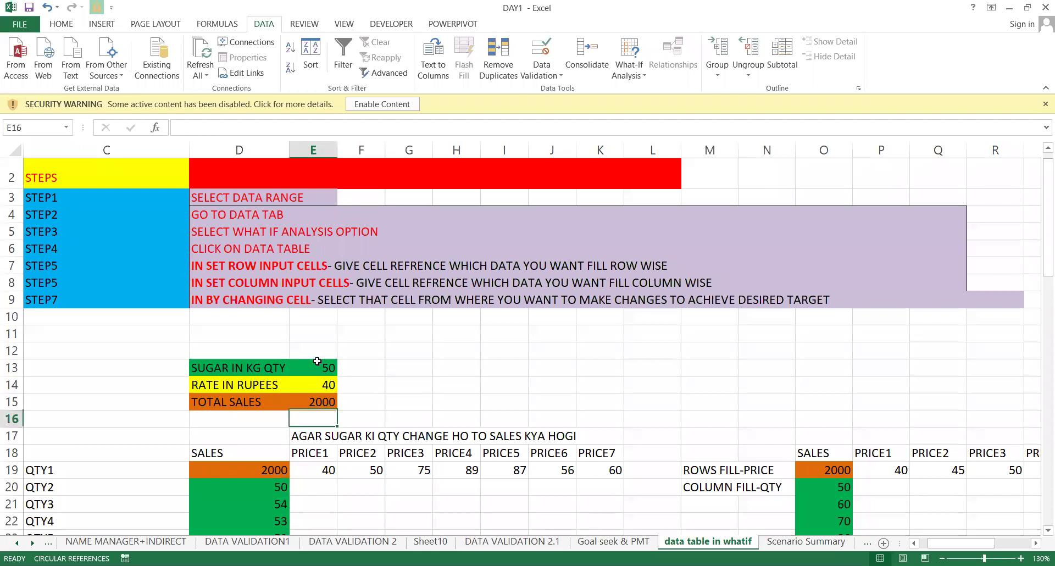
key("Left")
key("Down")
key("Down")
key("Down")
key("Down")
key("Down")
key("Down")
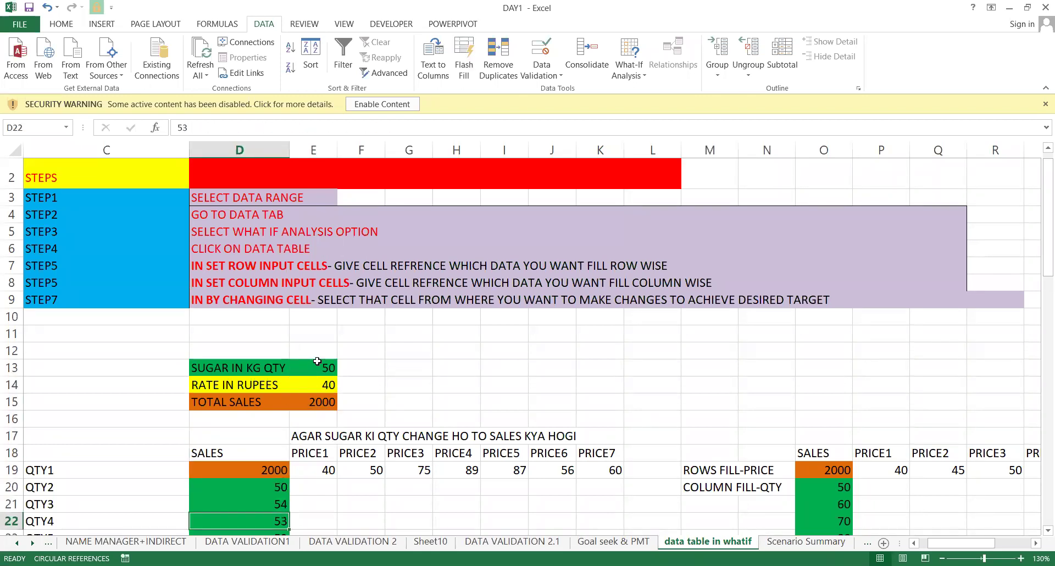
- Enter the quantities 60, 70 and 80 in D22, D23 and D24
key("Up")
key("Up")
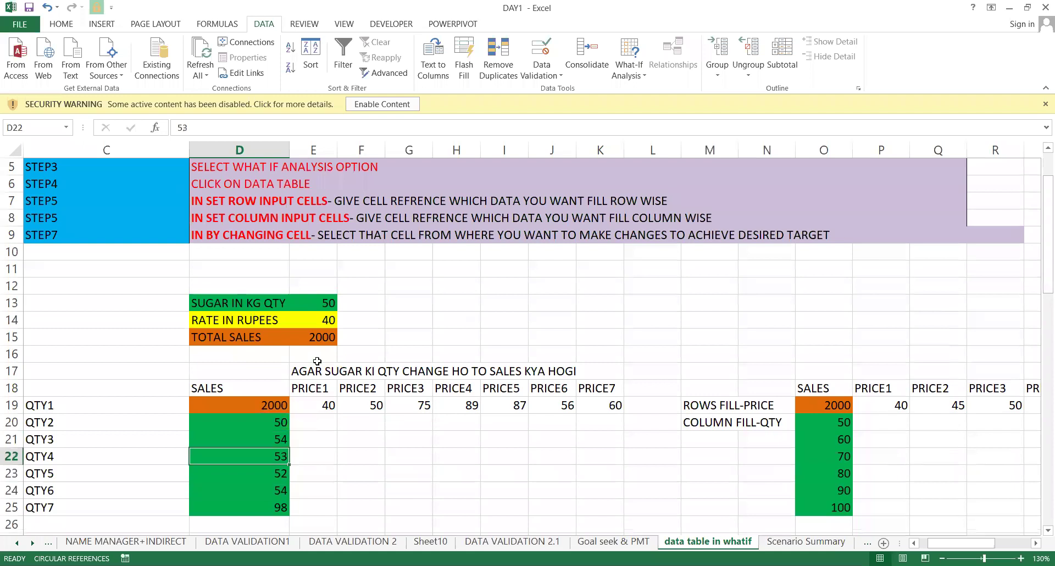
type("60")
key("Return")
type("70")
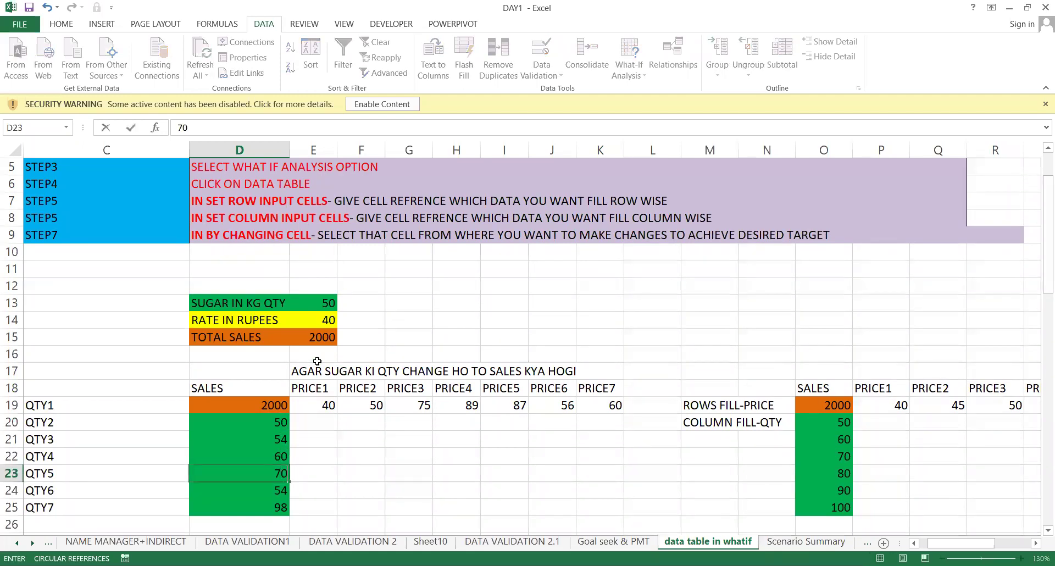
key("Return")
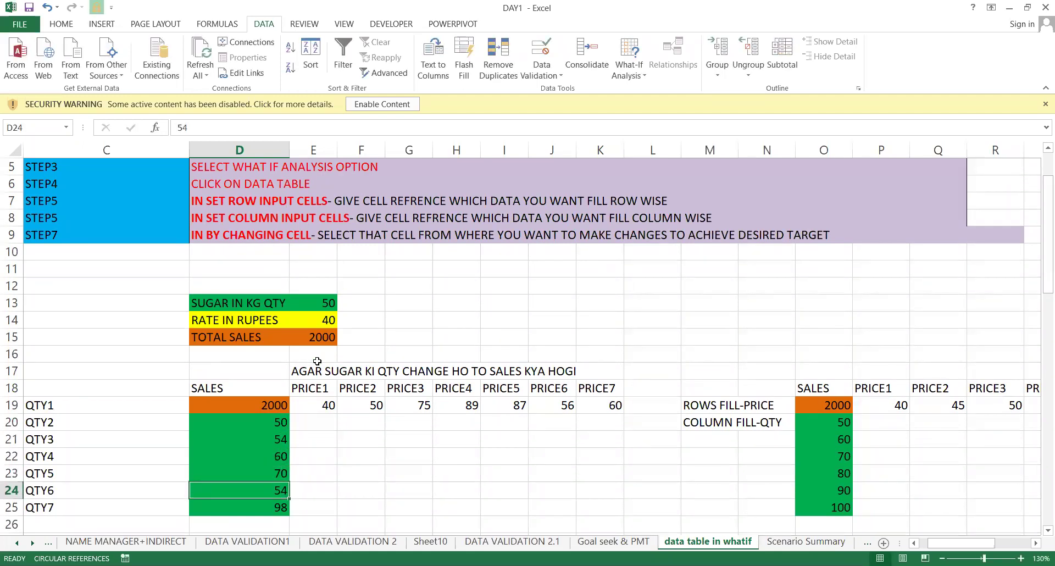
type("8")
key("Return")
- Calculate the first price and quantity combination in E20 with the formula =E19*D20
key("Up")
key("Up")
key("Up")
key("Up")
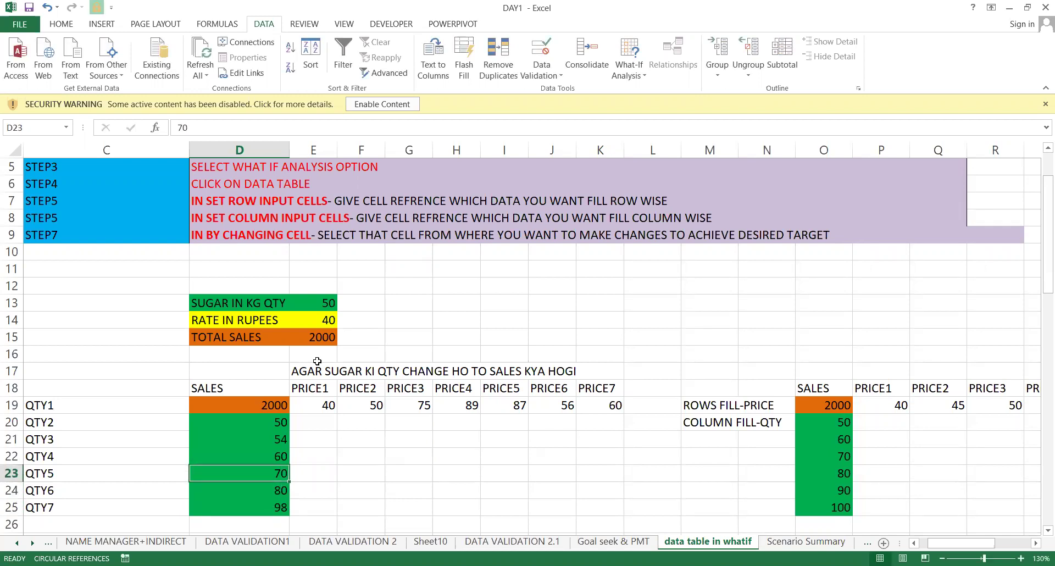
key("Right")
key("Up")
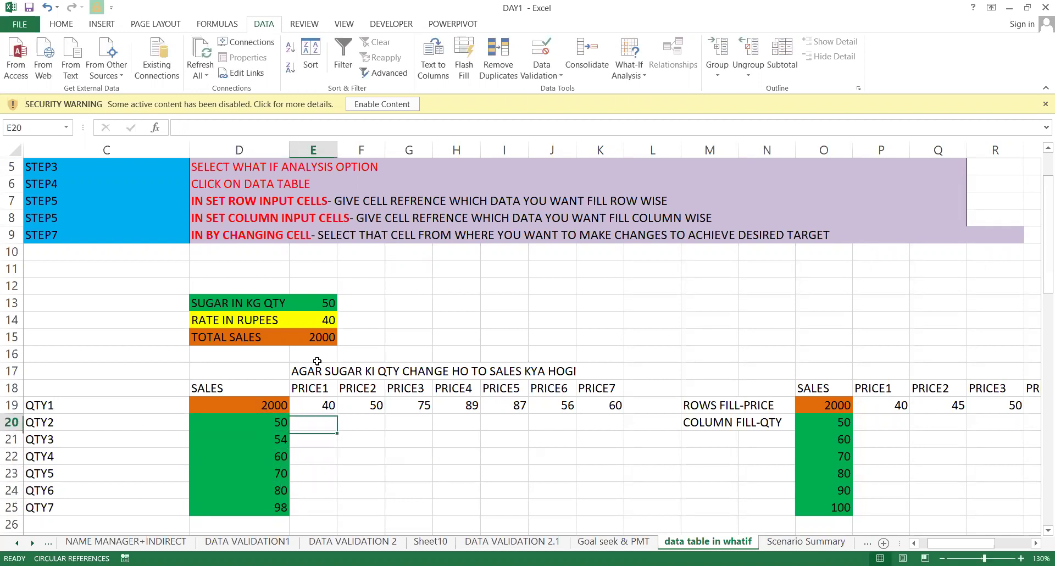
type("=")
key("Up")
type("*")
key("Left")
key("Return")
key("Up")
key("Right")
key("Left")
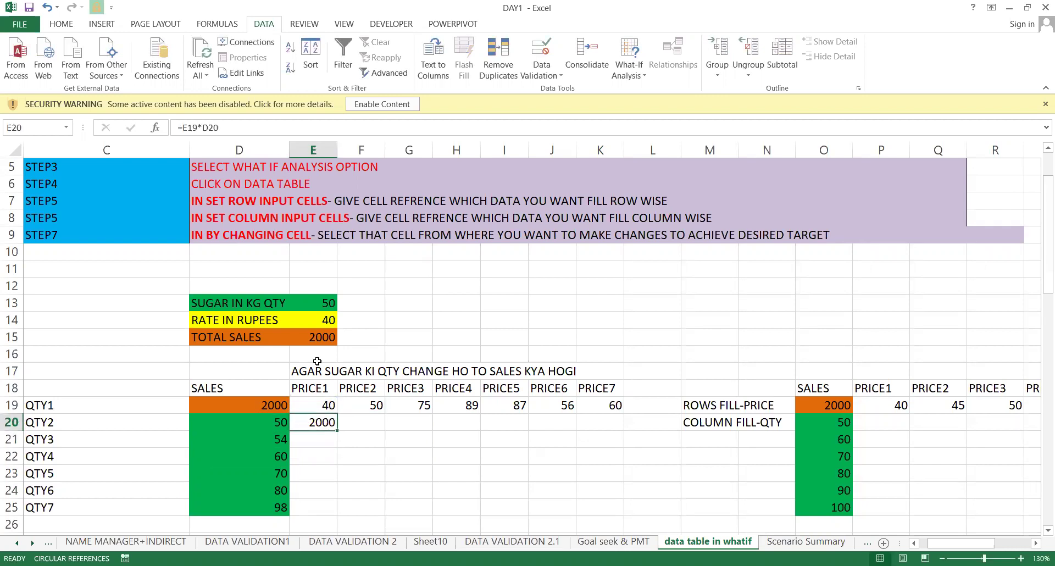
- Fill the formula in E20 rightward across to H20
key("shift+Right")
key("shift+Right")
key("shift+Right")
key("ctrl+r")
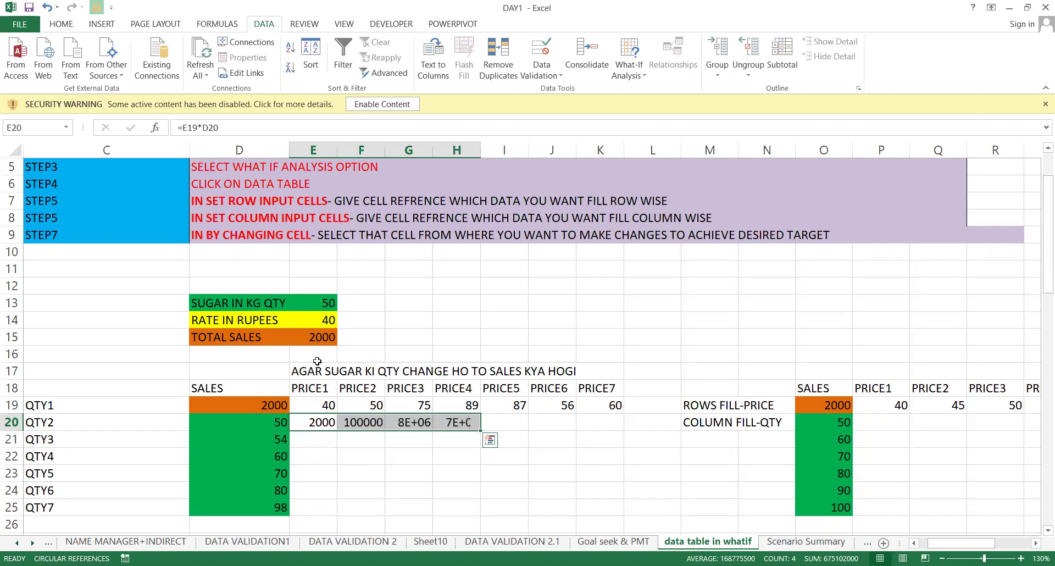
- Clear the trial sales formulas from E20 to H20
key("Right")
key("Right")
key("Right")
key("Left")
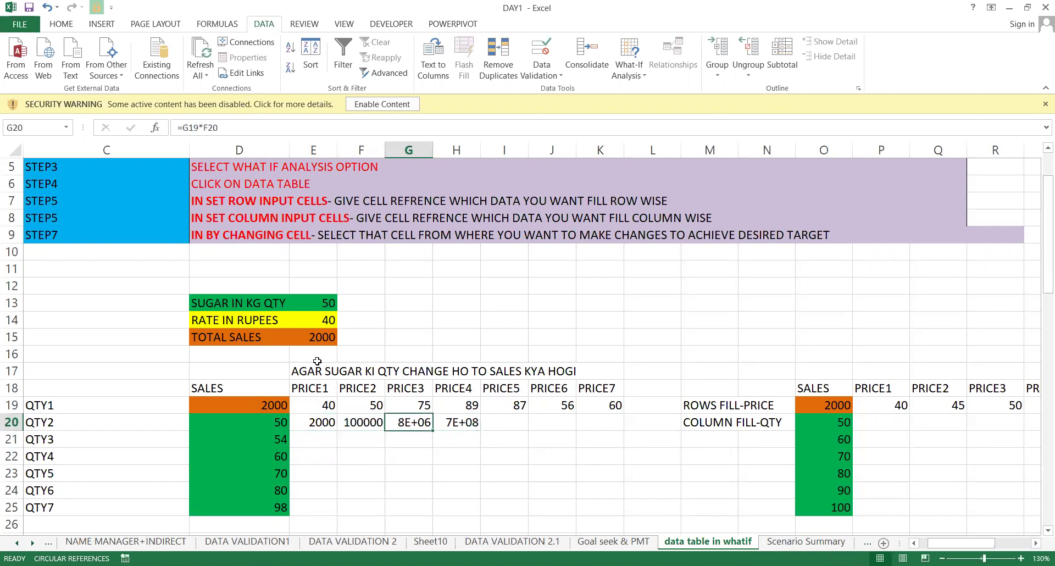
key("F2")
key("Escape")
key("shift+Right")
key("Delete")
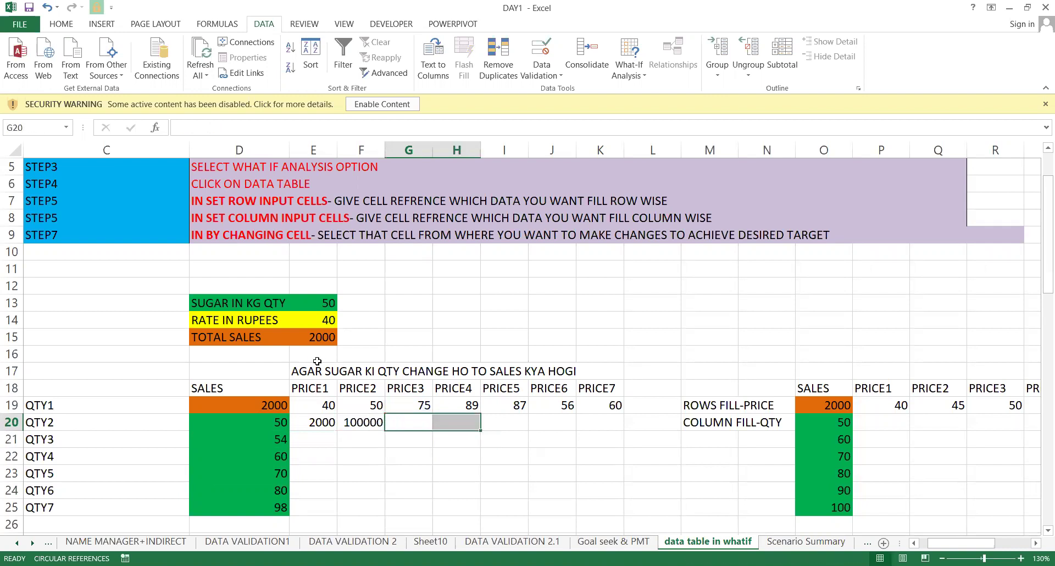
key("Left")
key("shift+Right")
key("Delete")
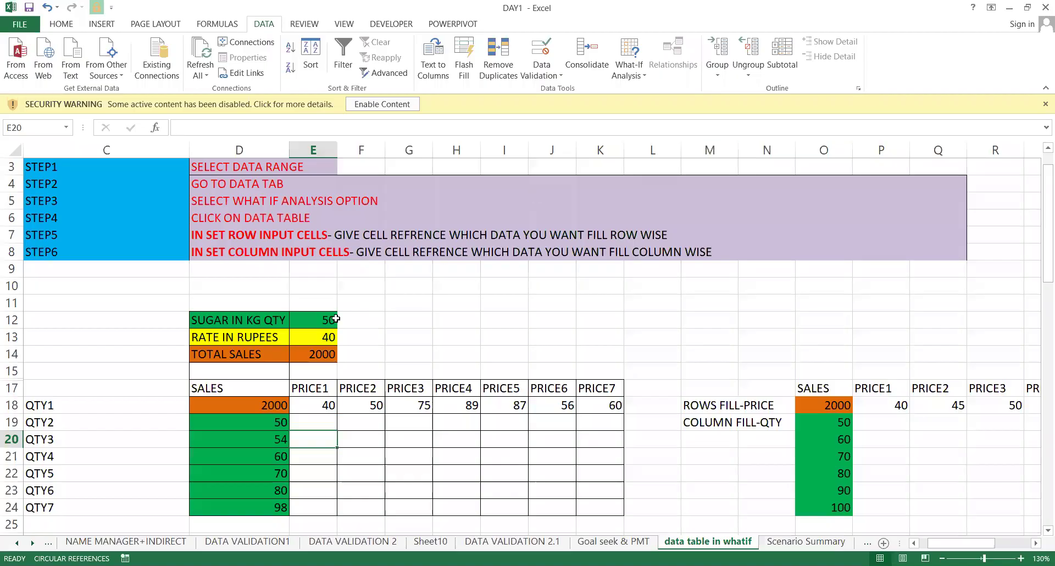
- Review the base quantity, rate and total sales in E12 to E14, and clear the sales value in D18
left_click(313, 321)
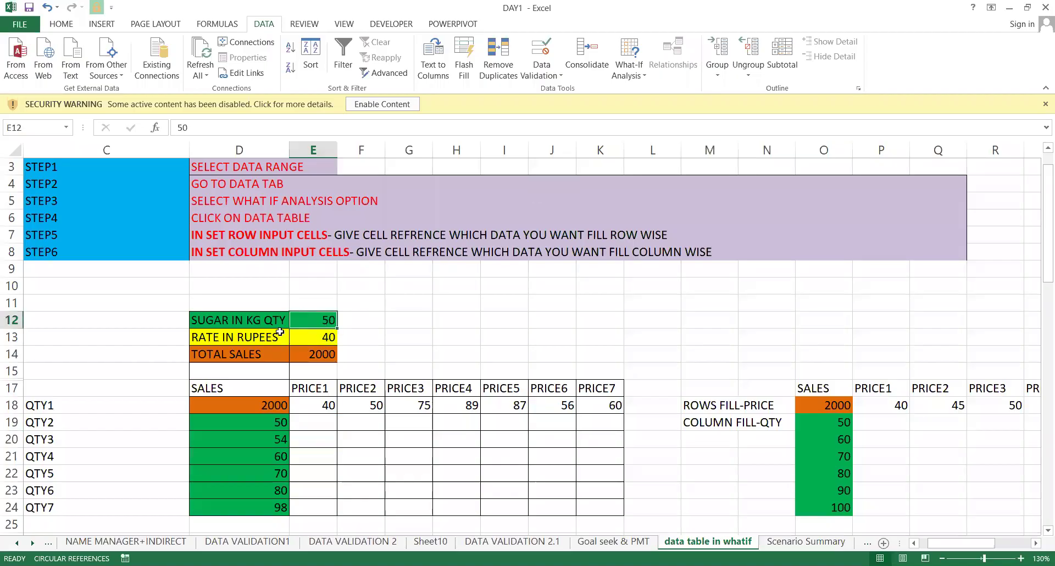
left_click(303, 335)
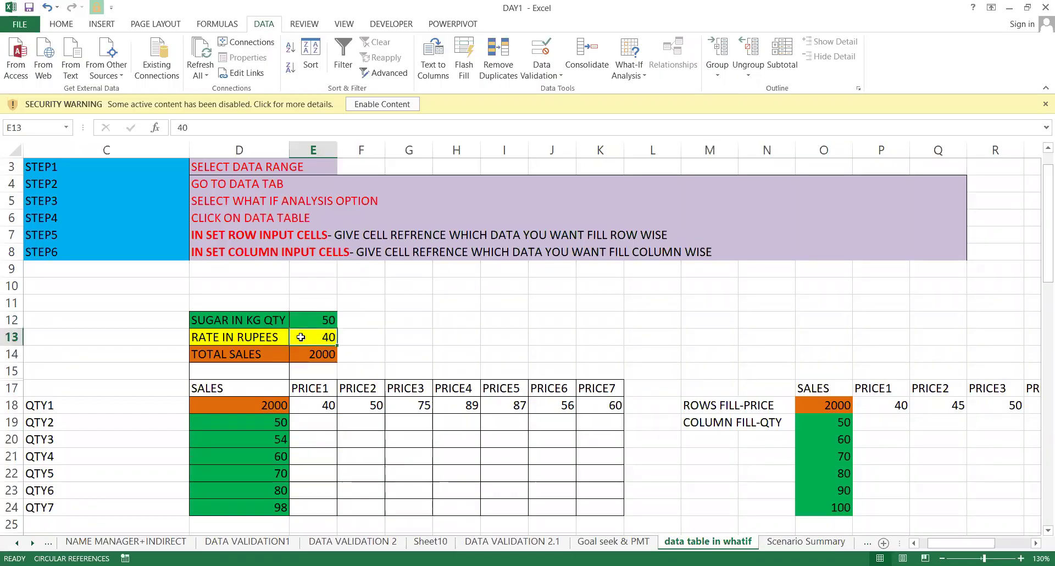
left_click(302, 360)
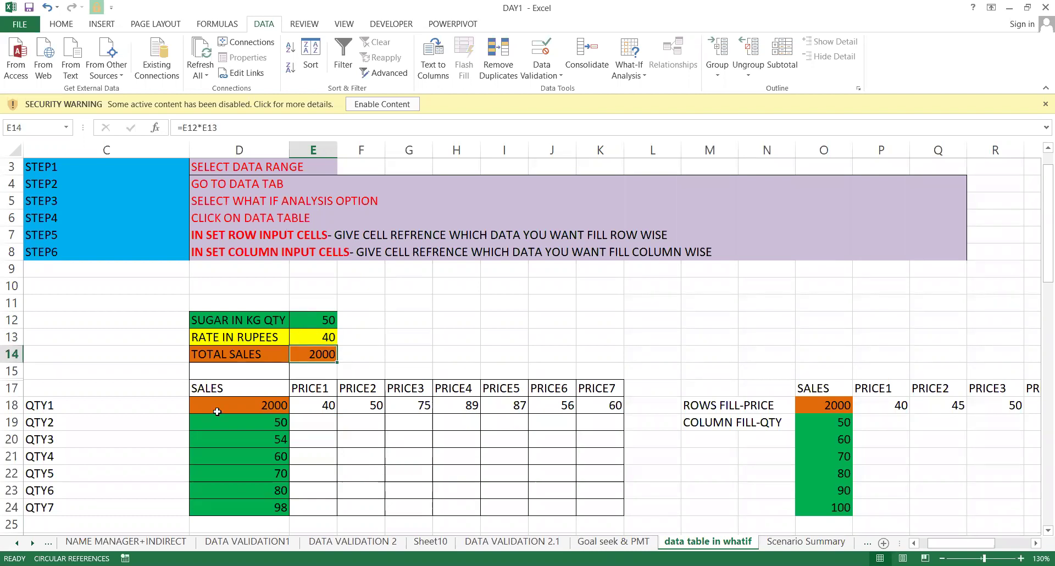
key("Down")
key("Down")
key("Left")
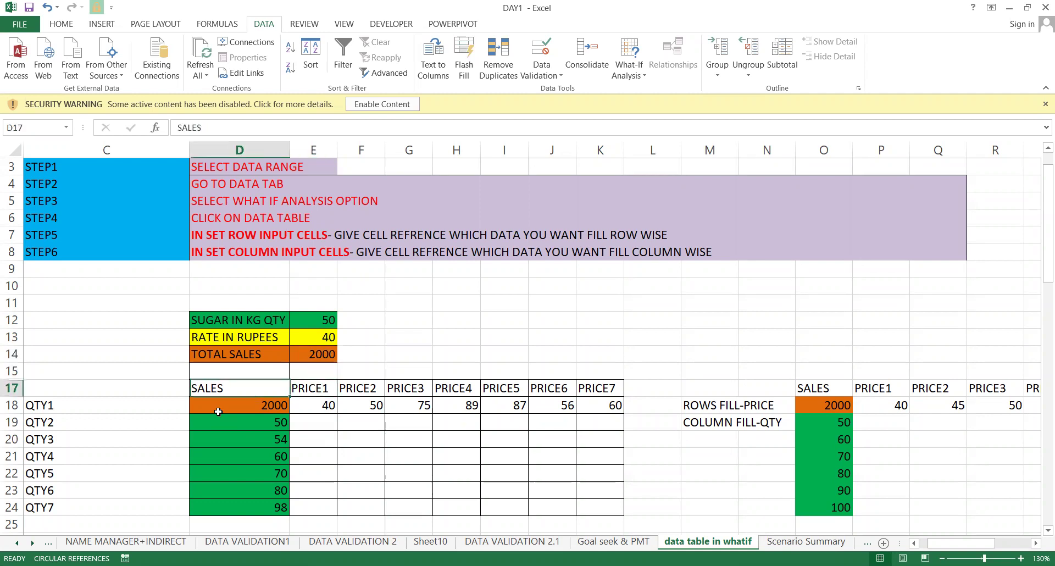
key("Down")
key("Delete")
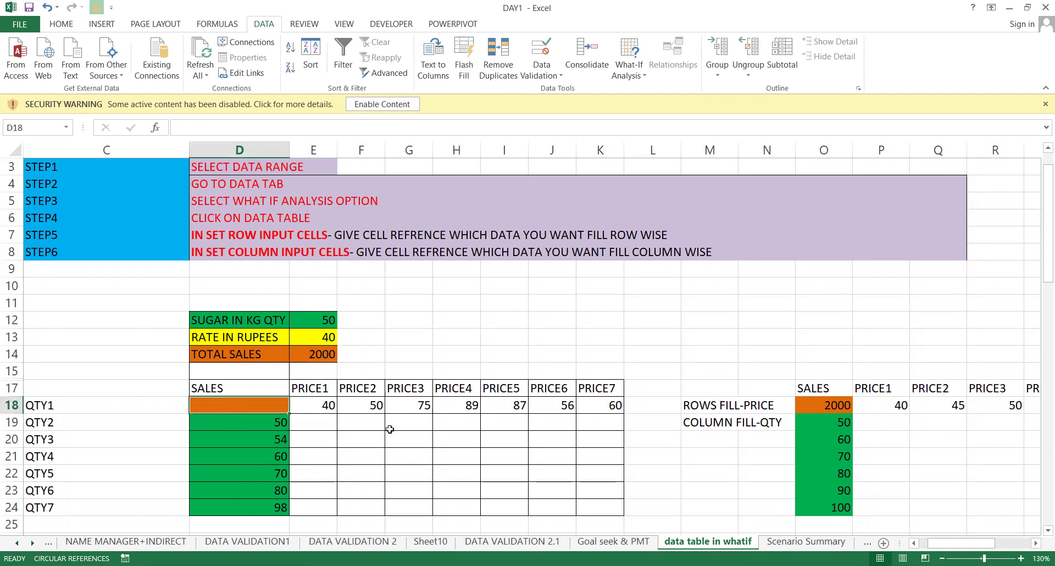
- Go through the sales corner cell D18 and the alternative quantities in D19 to D24
left_click(220, 460)
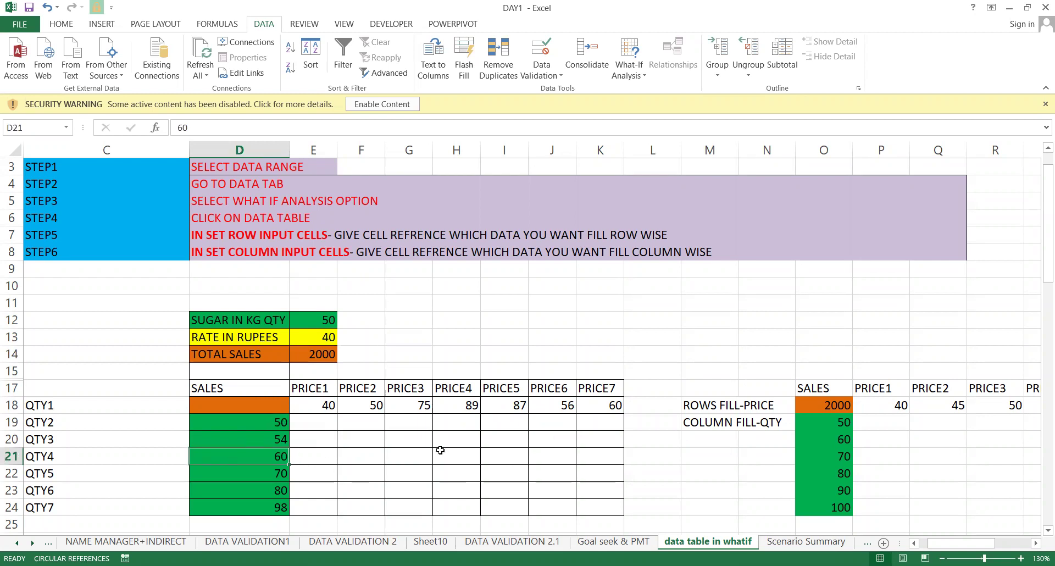
key("Up")
key("Up")
key("Up")
key("Up")
key("Down")
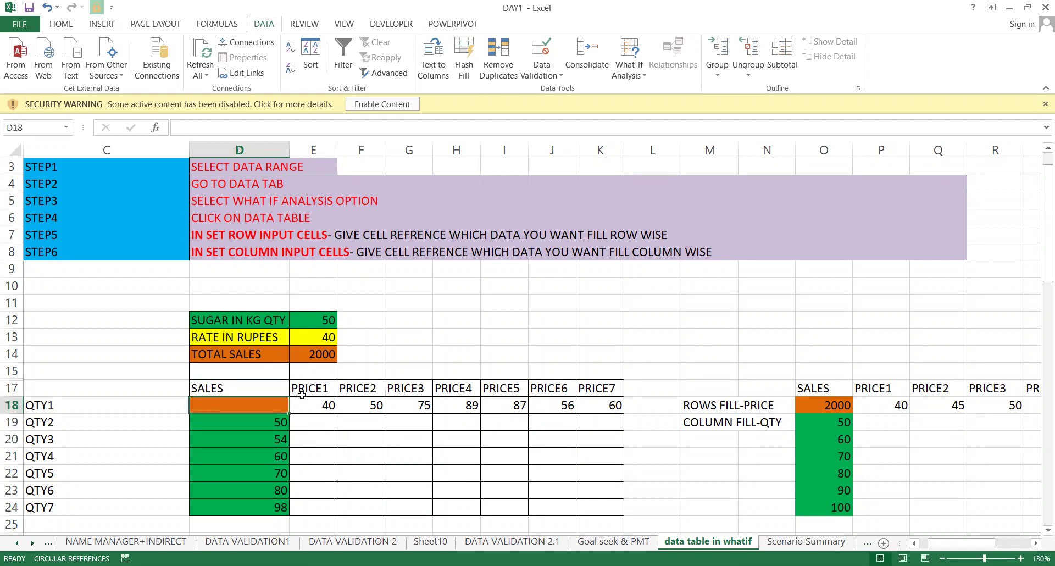
left_click_drag(304, 403, 286, 419)
left_click(286, 420)
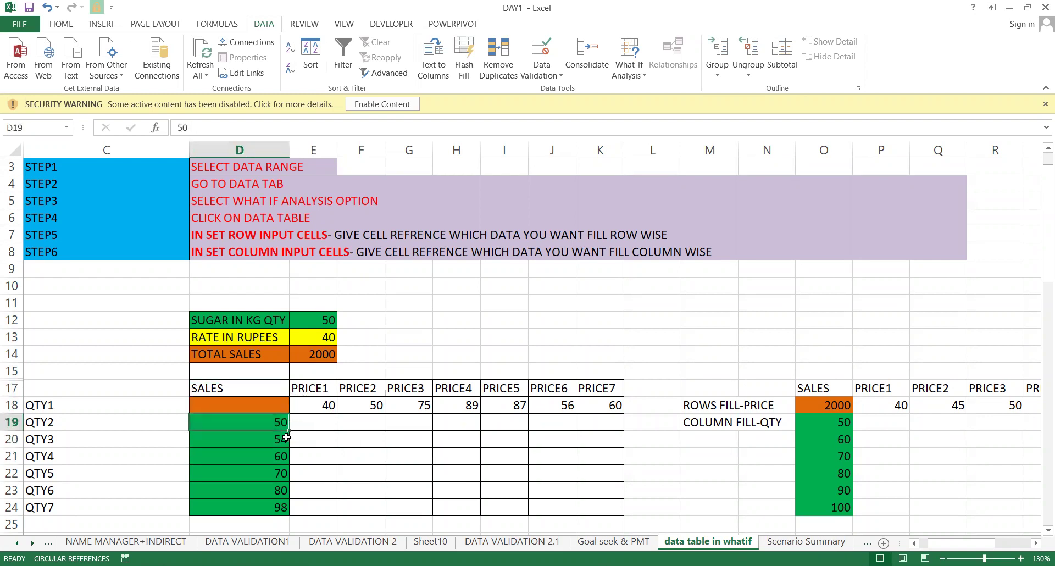
left_click(286, 438)
left_click(286, 455)
left_click(278, 473)
left_click(275, 493)
left_click(274, 505)
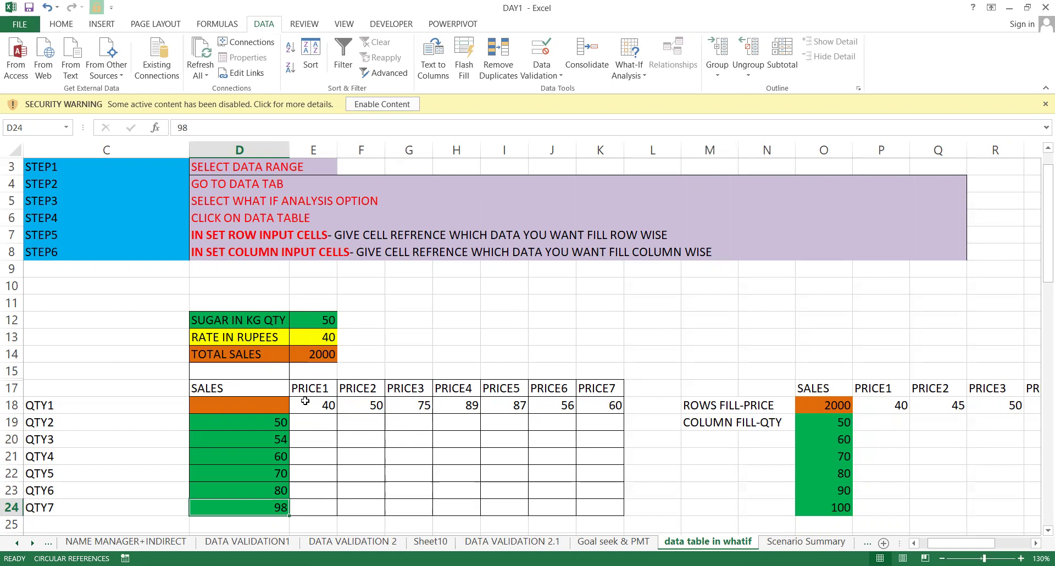
- Check how the total sales formula in E14 uses the quantity in E12 and the rate in E13
left_click(313, 326)
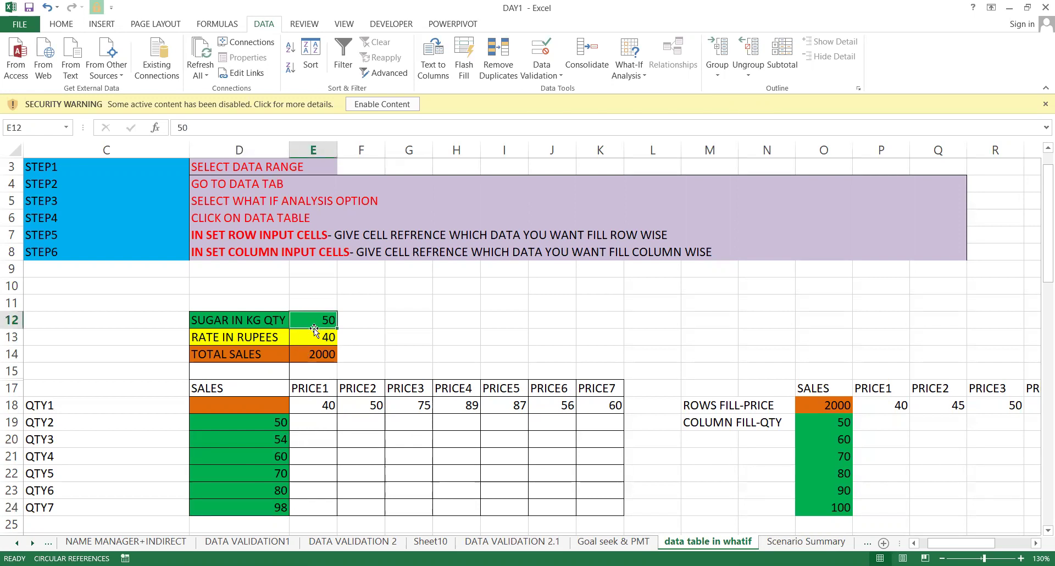
left_click(313, 332)
left_click(318, 354)
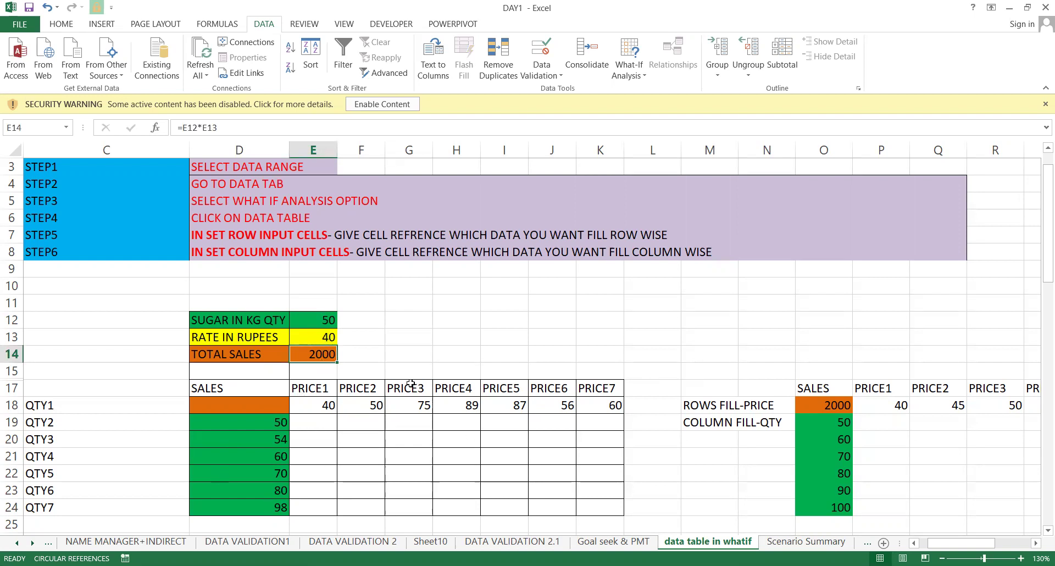
double_click(321, 352)
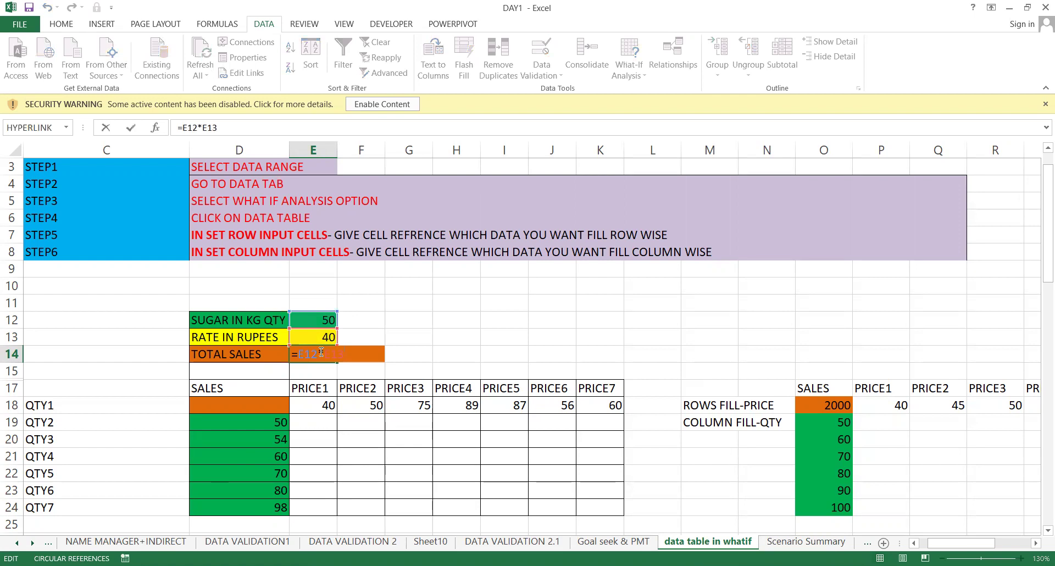
key("Return")
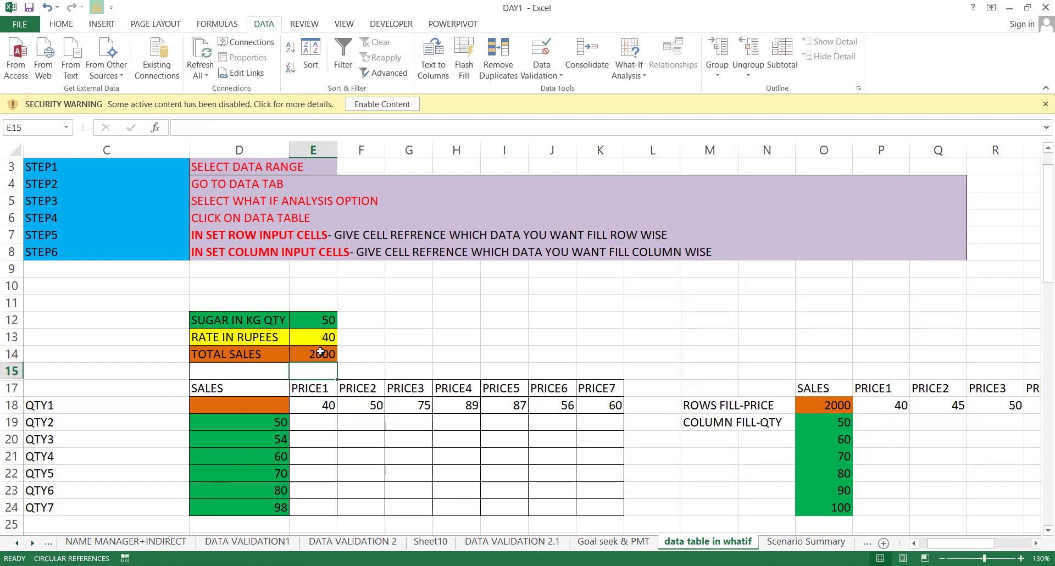
left_click(314, 420)
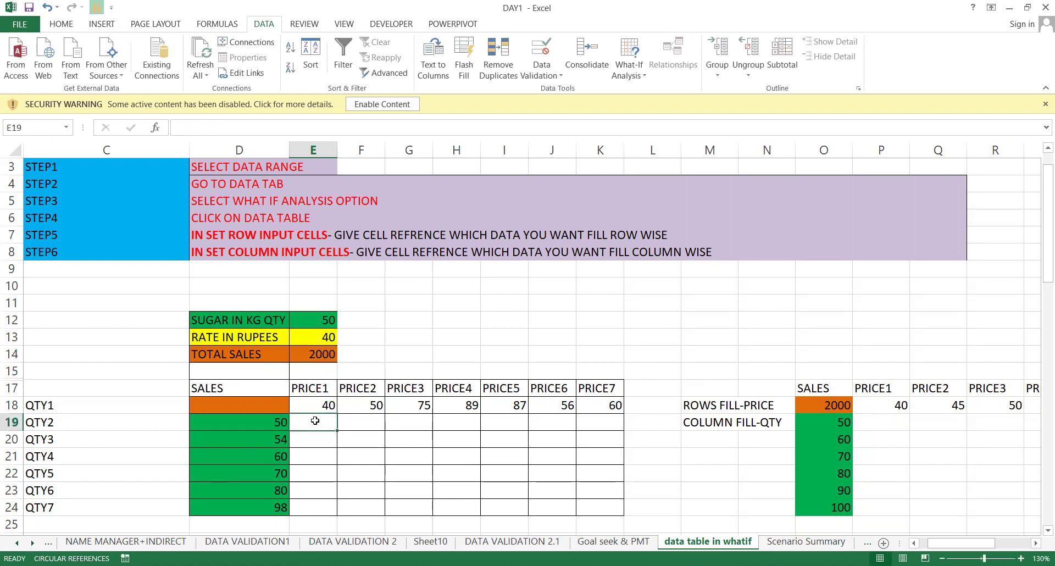
- Link the sales corner cell D18 to total sales with the formula =E14 and check the reference
left_click(268, 411)
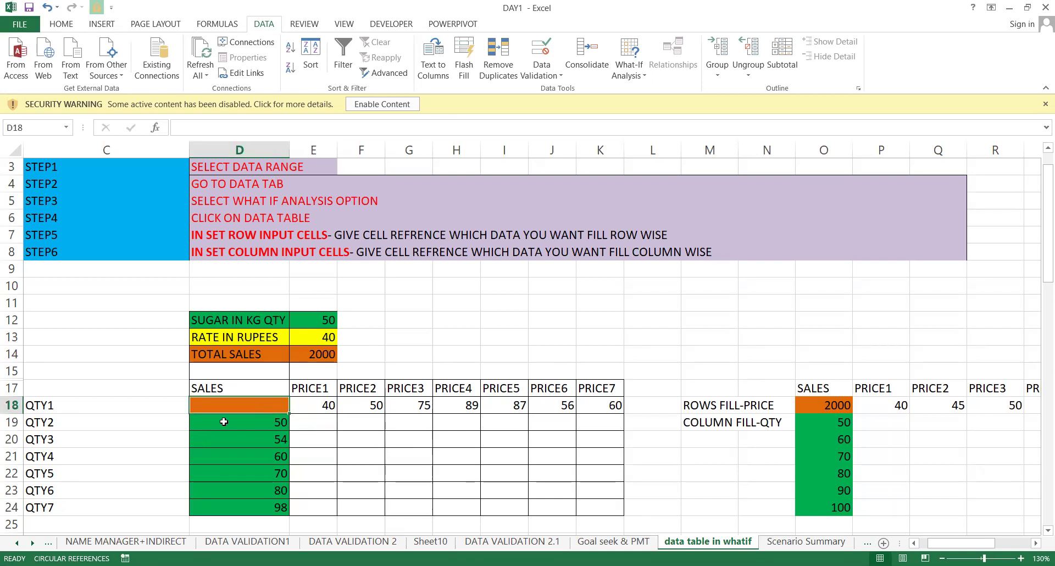
type("=")
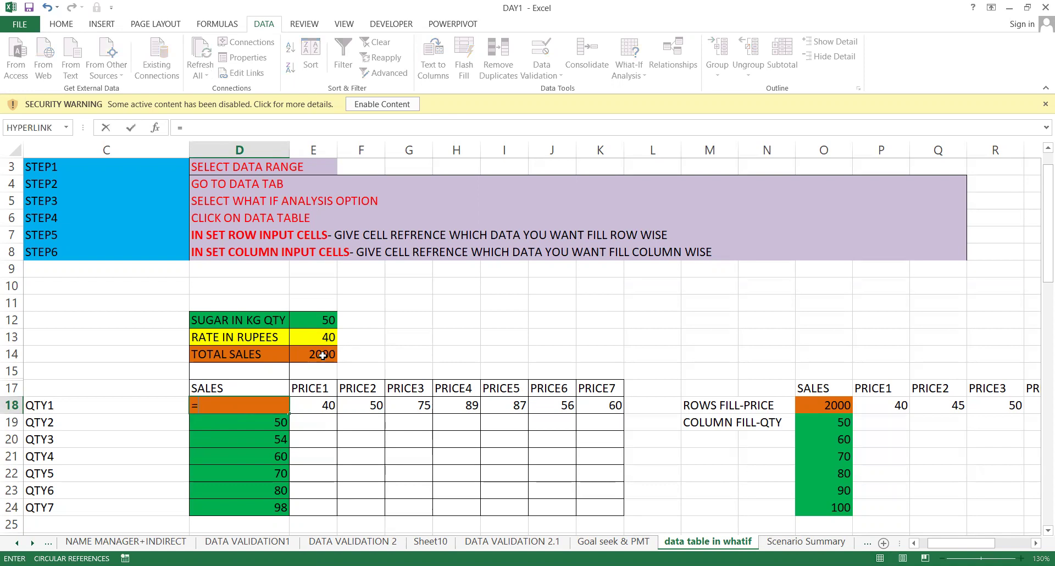
left_click(322, 354)
key("Return")
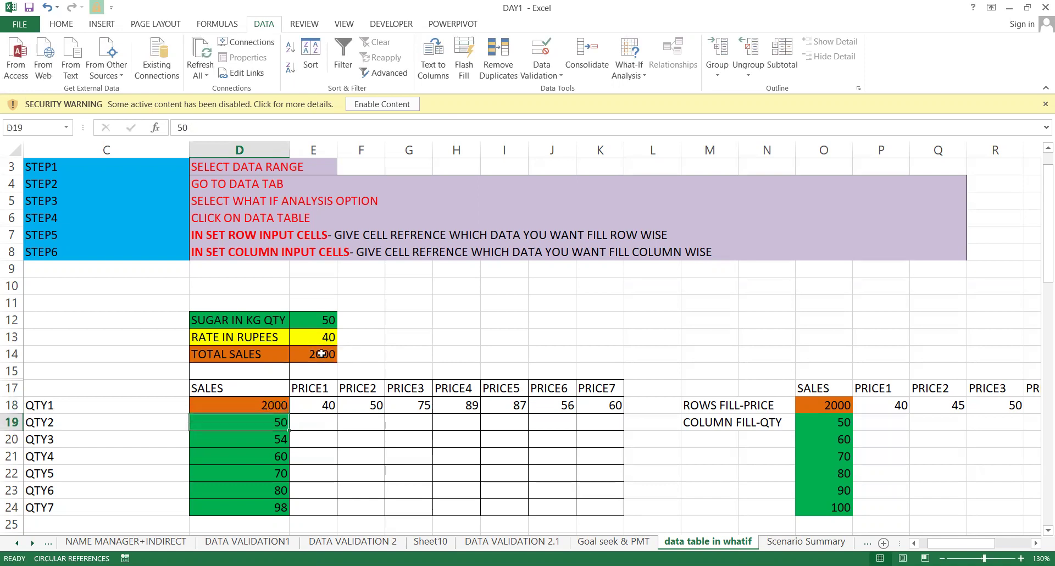
double_click(267, 406)
key("Escape")
- Fill the empty result cells E19:K24 with yellow
left_click_drag(314, 420, 592, 503)
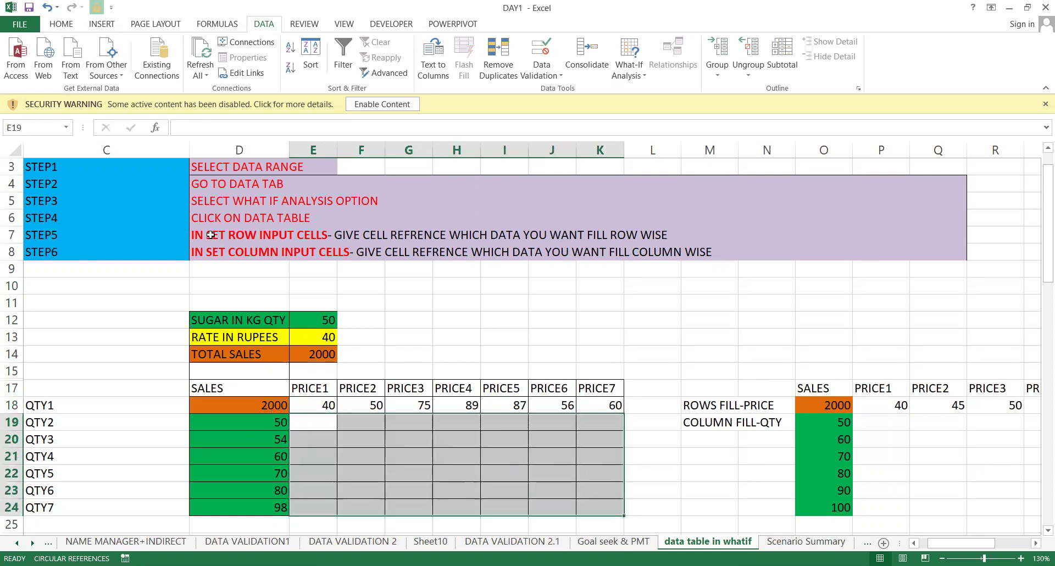
left_click(61, 24)
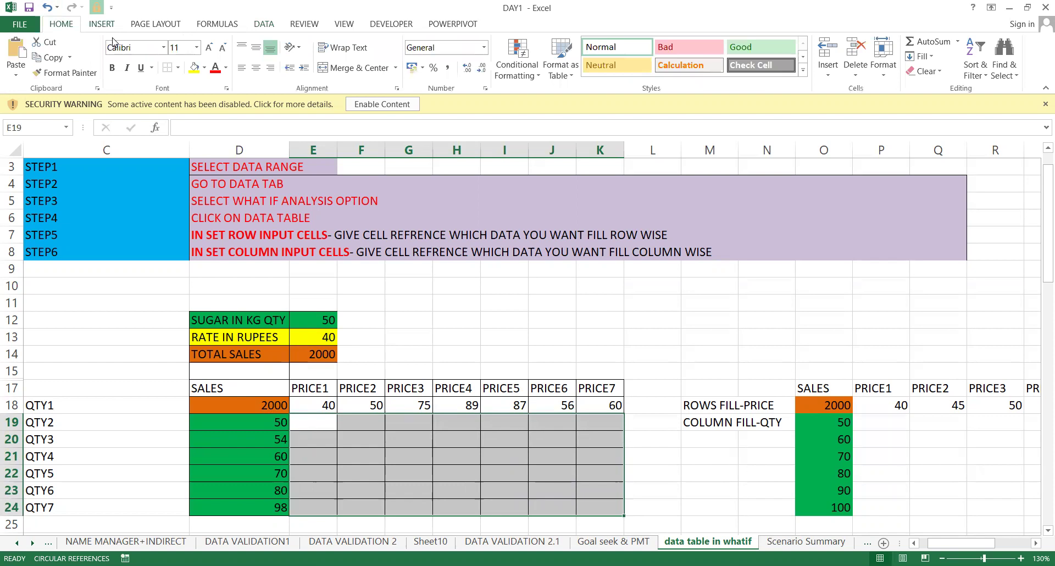
left_click(194, 67)
- Examine the price headings and values in E17:K18 above the result area
key("Down")
key("Up")
key("Up")
key("Down")
key("Up")
key("Up")
key("Down")
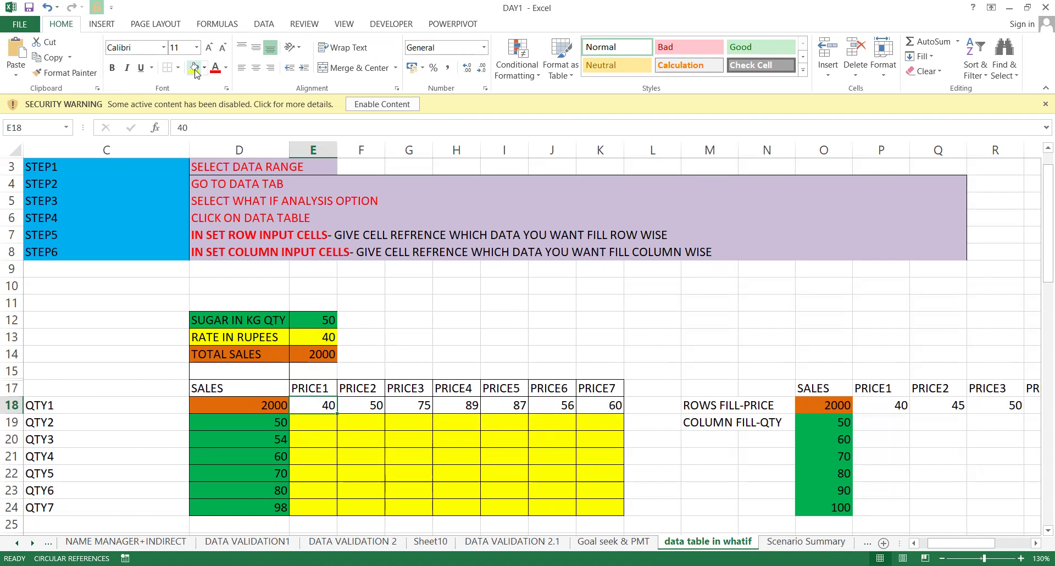
key("shift+Up")
key("shift+Right")
key("shift+Right")
key("shift+Right")
key("shift+Right")
key("shift+Right")
key("shift+Right")
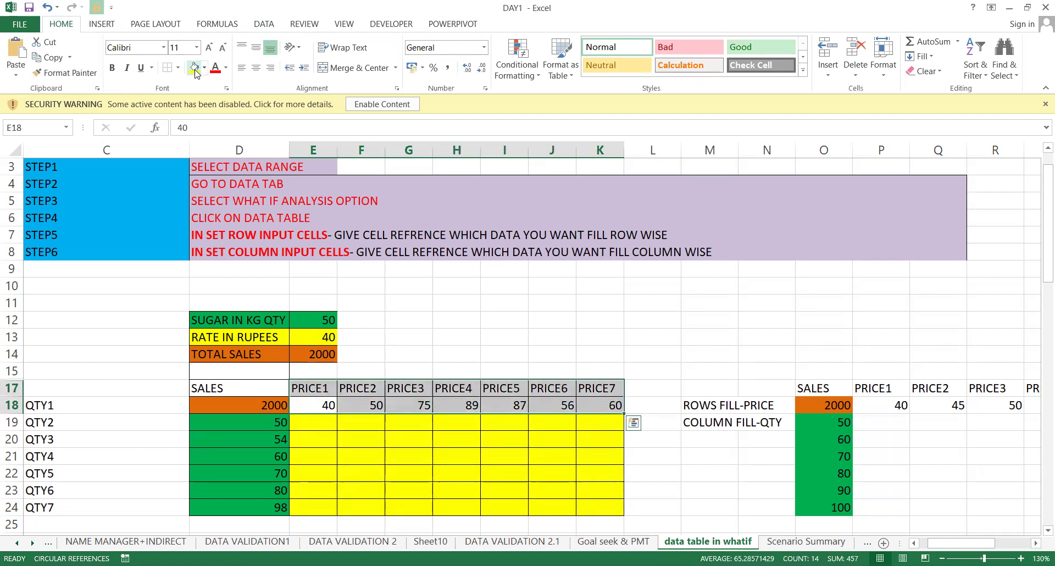
key("Down")
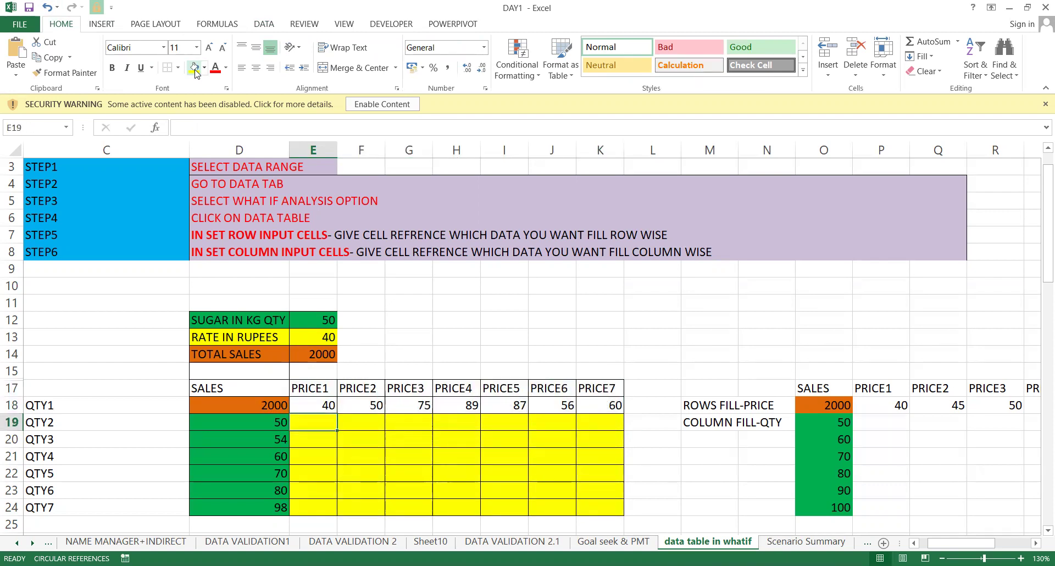
- Re-enter the formula =E14 in the sales corner cell D18
left_click(247, 410)
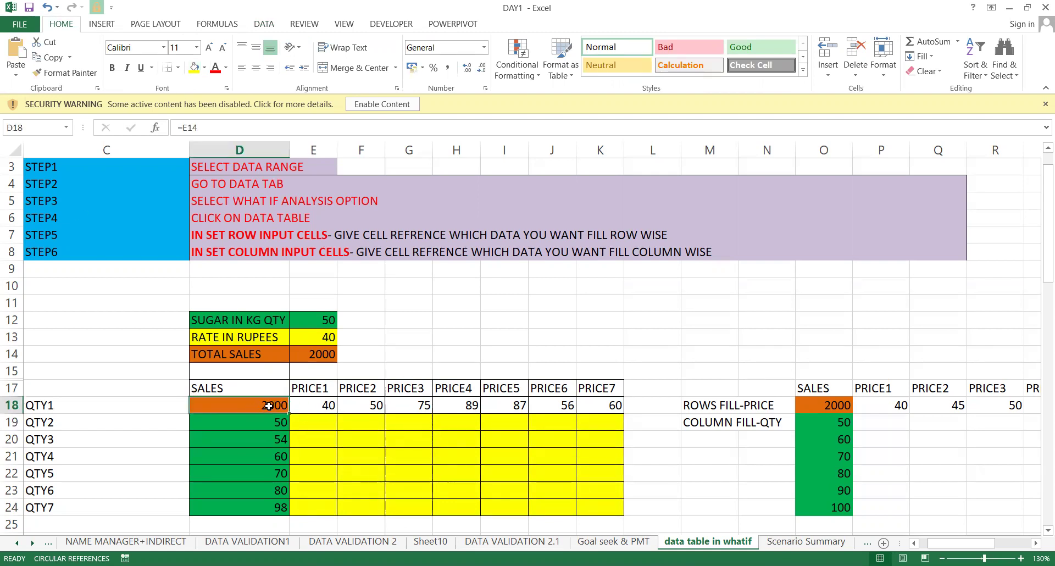
type("=")
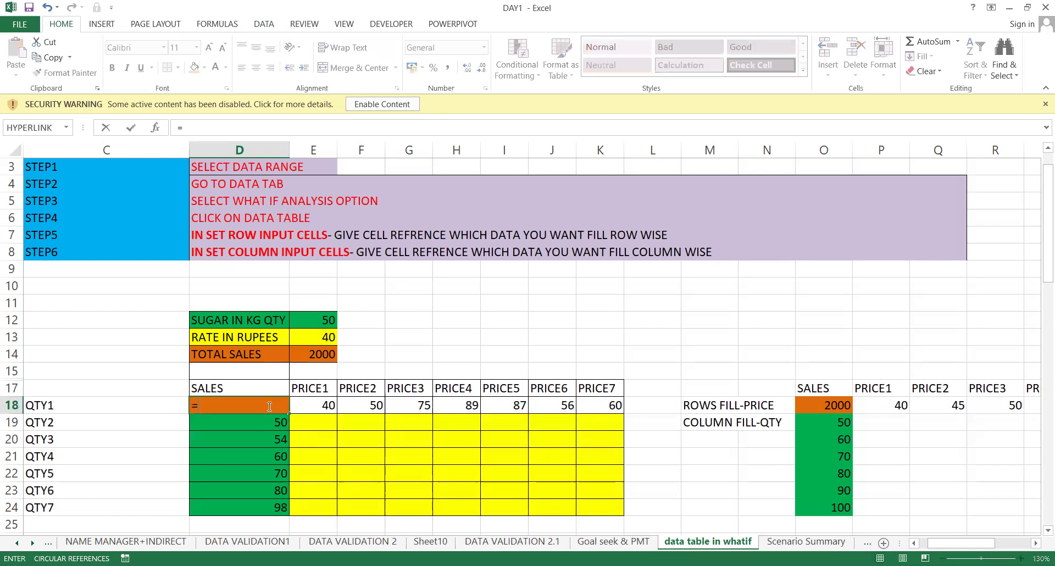
left_click(319, 354)
key("Return")
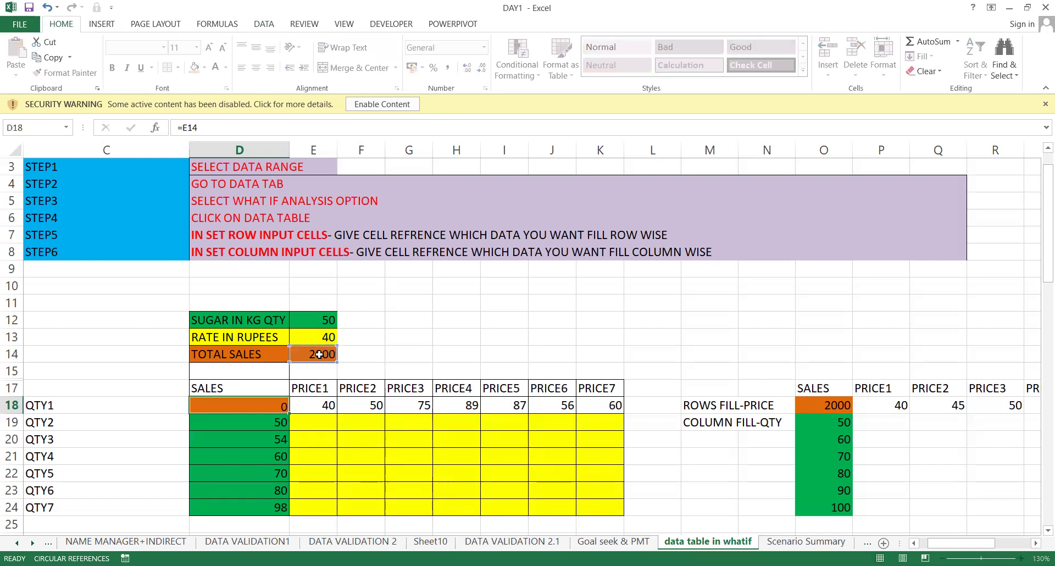
- Open the What-If Data Table dialog for the range D18:K24 and move it clear of the sales figures
left_click_drag(264, 405, 595, 508)
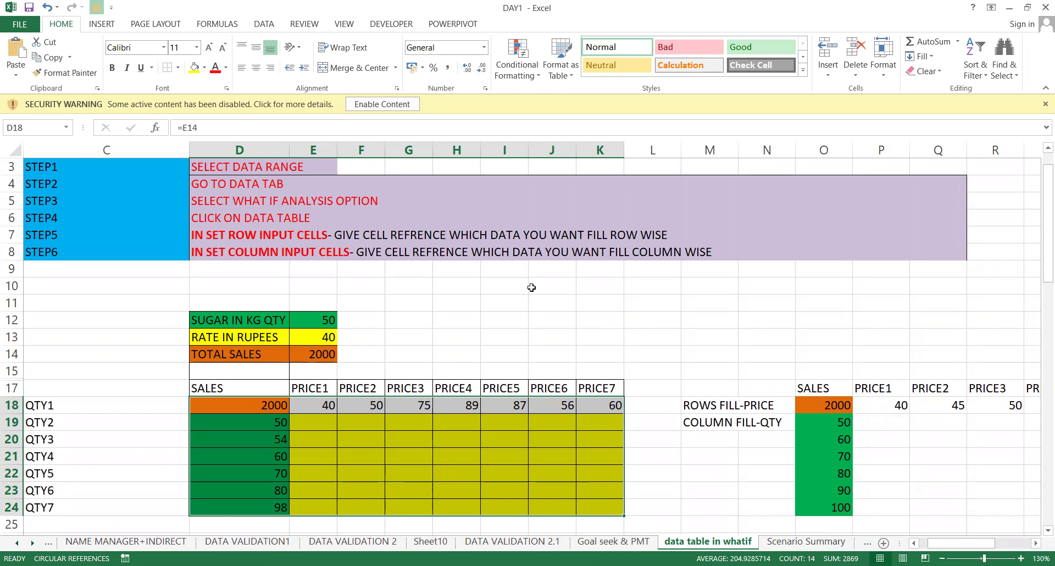
left_click(266, 24)
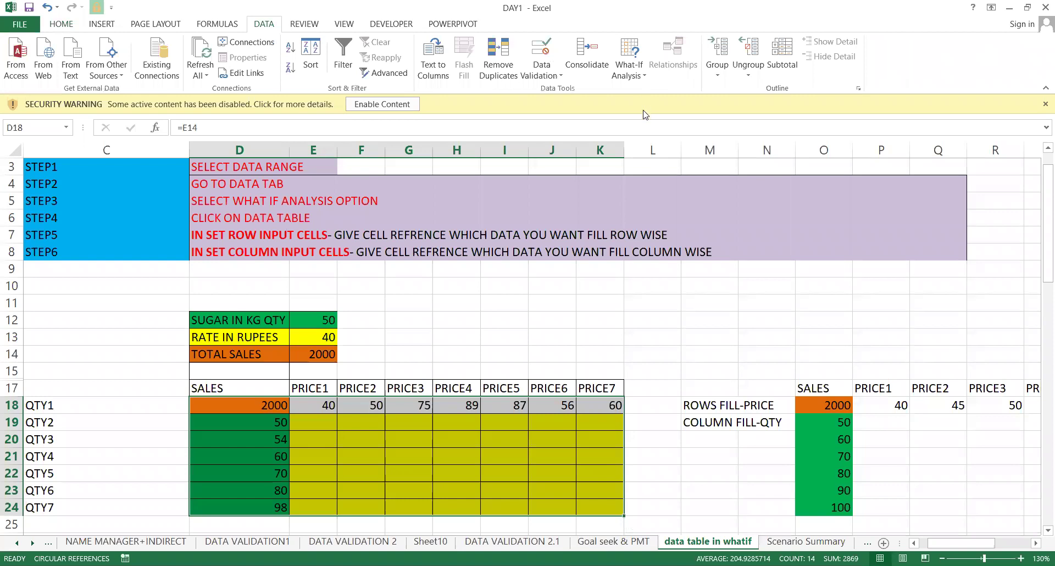
left_click(629, 69)
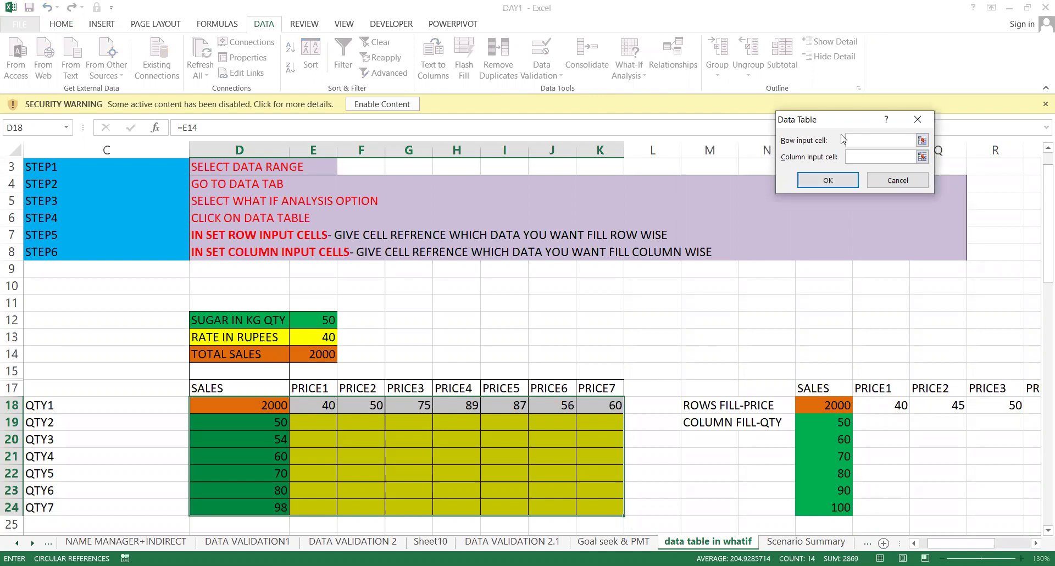
left_click_drag(821, 119, 746, 270)
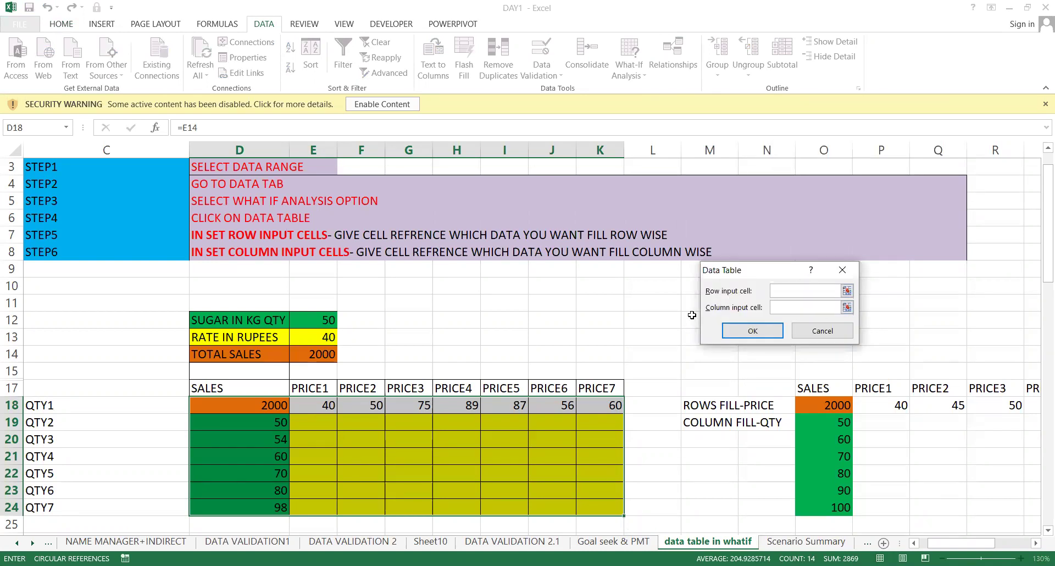
- Generate the data table with row input cell $E$13 and column input cell $E$12
left_click(790, 307)
left_click(785, 292)
left_click(322, 337)
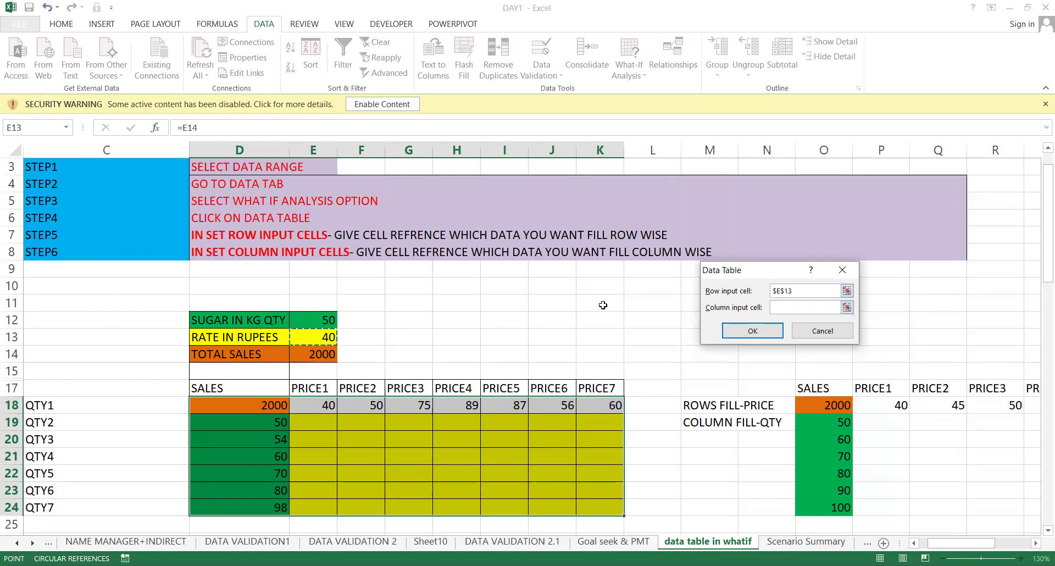
left_click(800, 307)
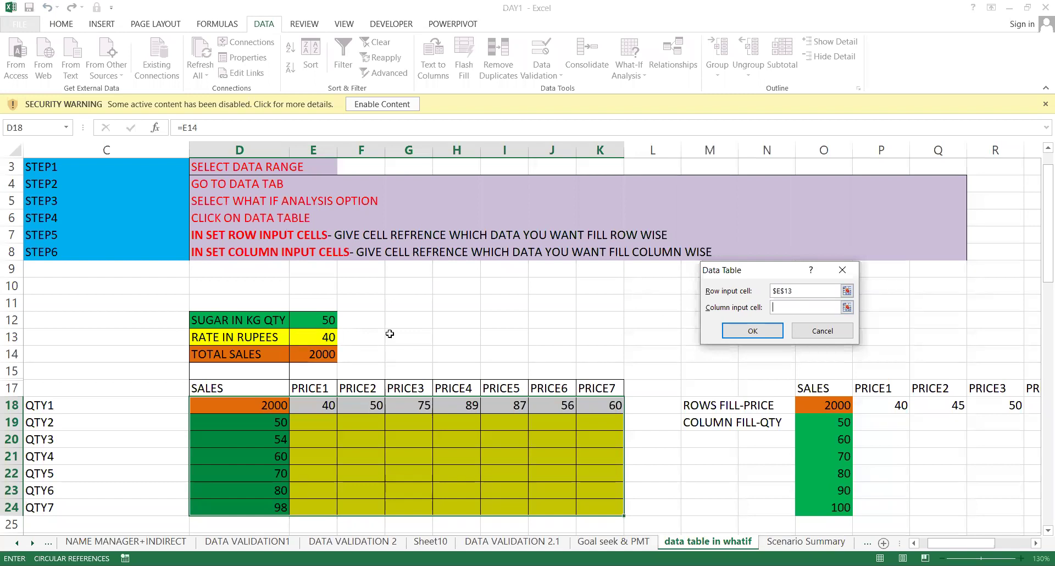
left_click(323, 315)
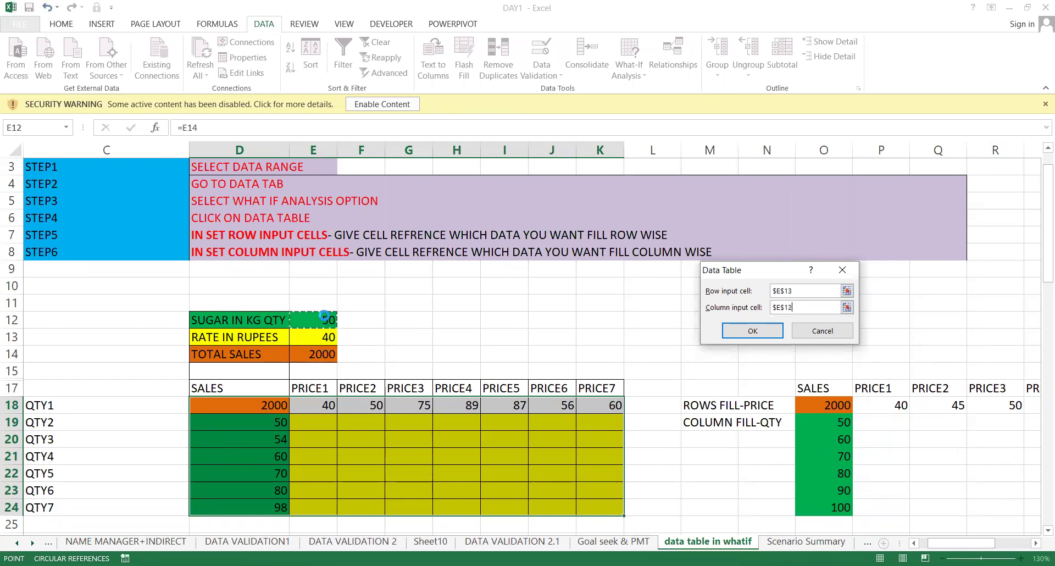
key("Return")
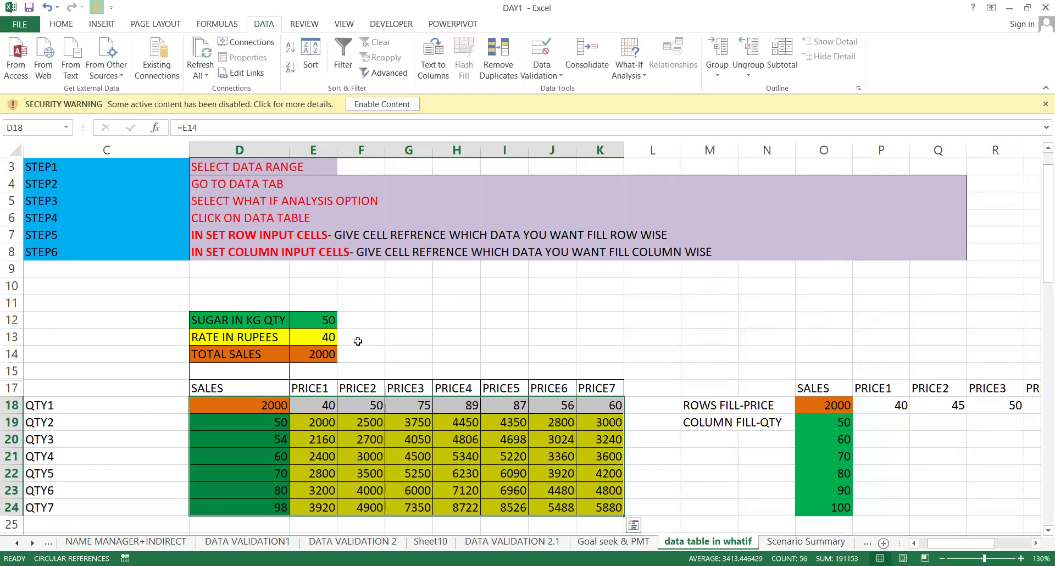
- Examine the calculated results in column E of the sales table, the price headings above them and the total sales formula in E14
left_click(325, 422)
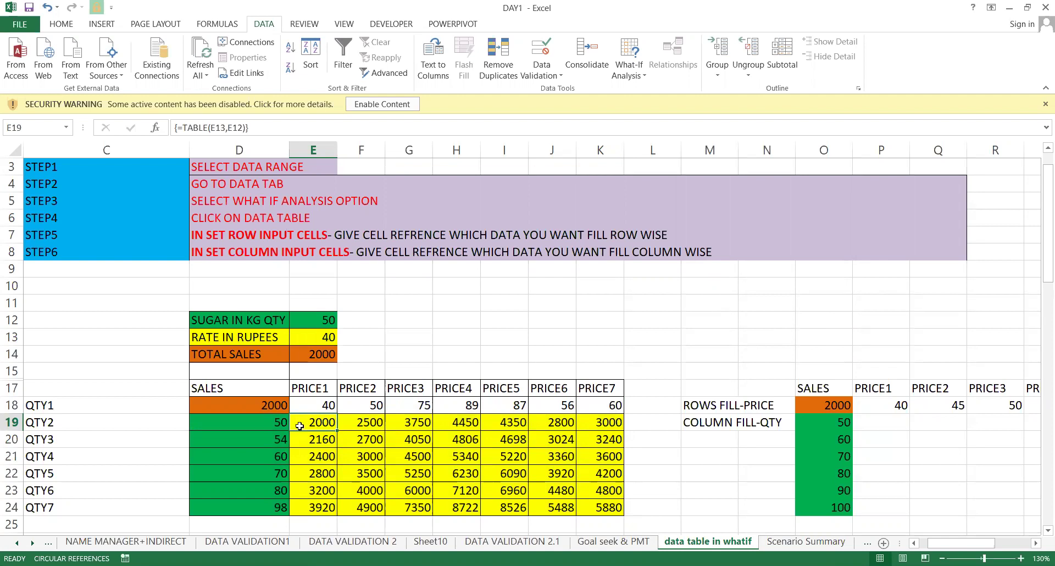
left_click(319, 440)
key("Up")
key("Up")
key("Up")
key("Up")
key("Up")
key("Up")
key("Up")
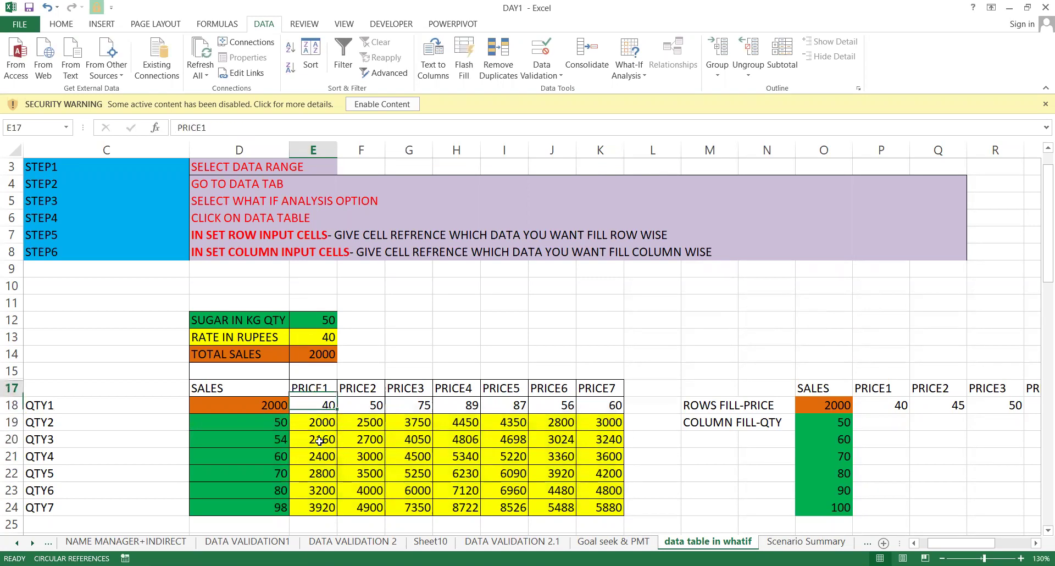
key("Down")
key("Down")
key("Down")
key("Down")
key("Down")
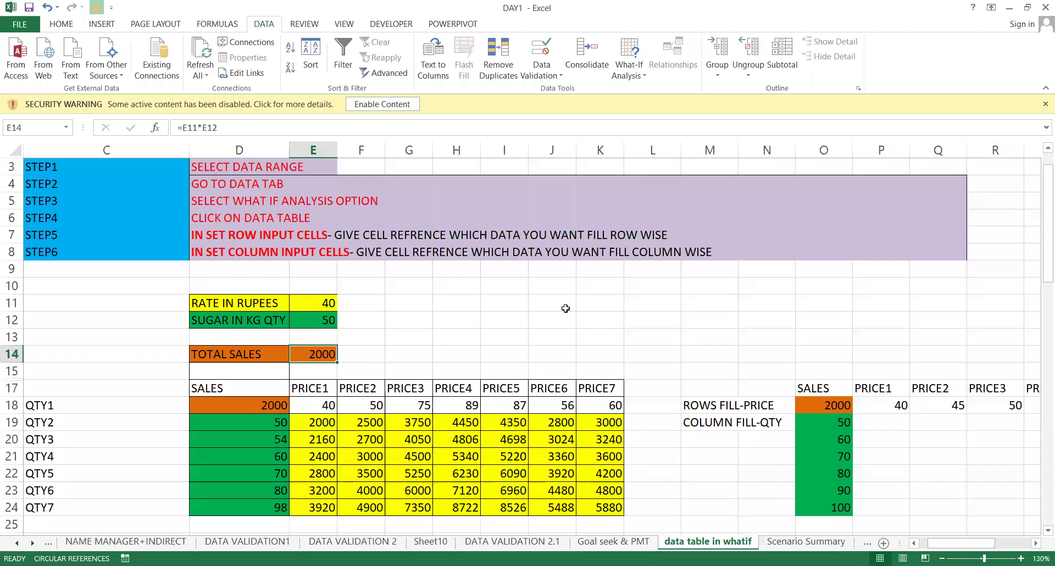
- Check the rate in E11, quantity in E12 and total sales in E14 against the table's prices and quantities
left_click(566, 306)
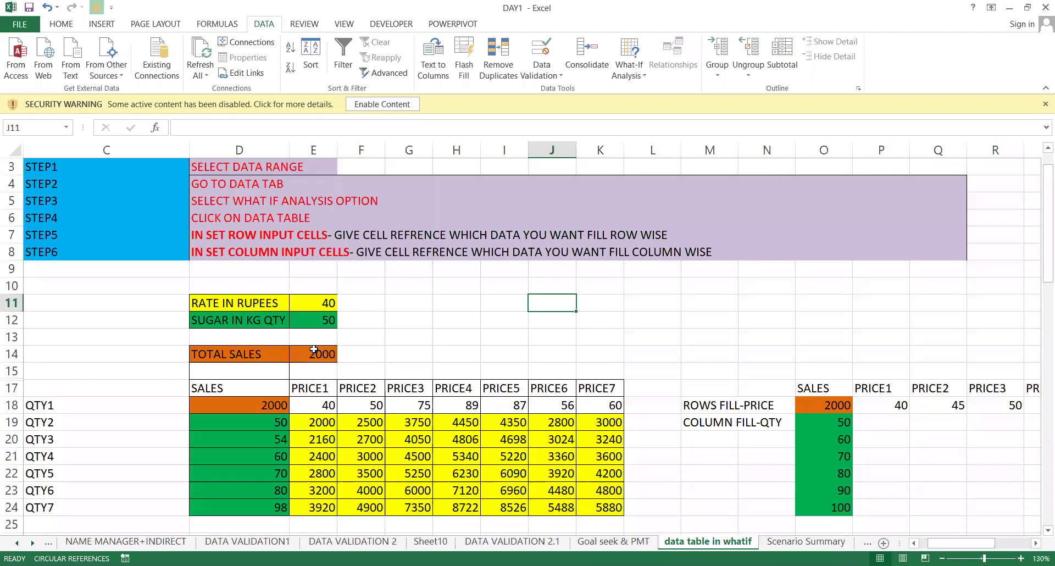
left_click(314, 349)
left_click(311, 299)
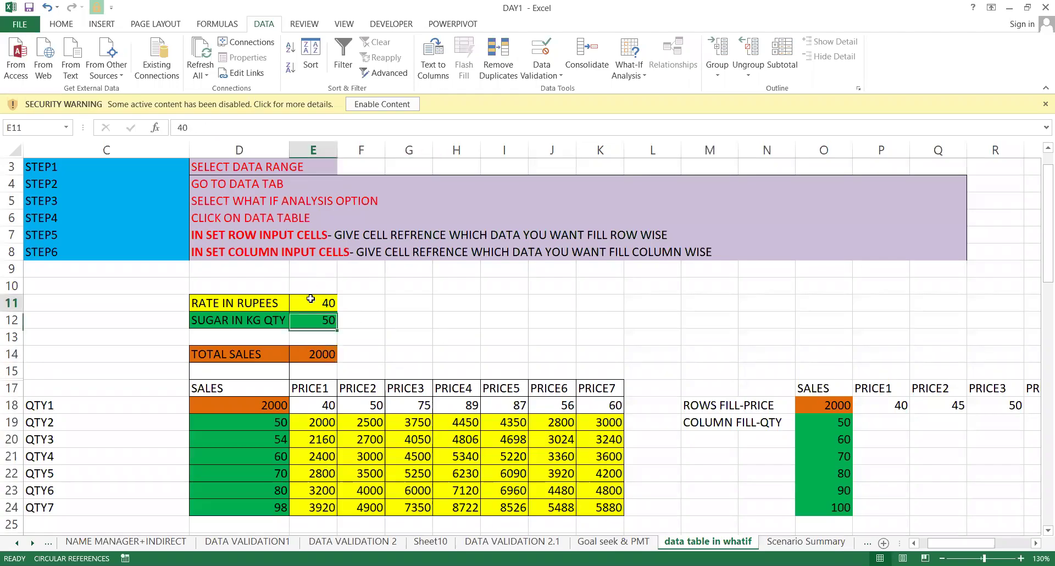
left_click(310, 314)
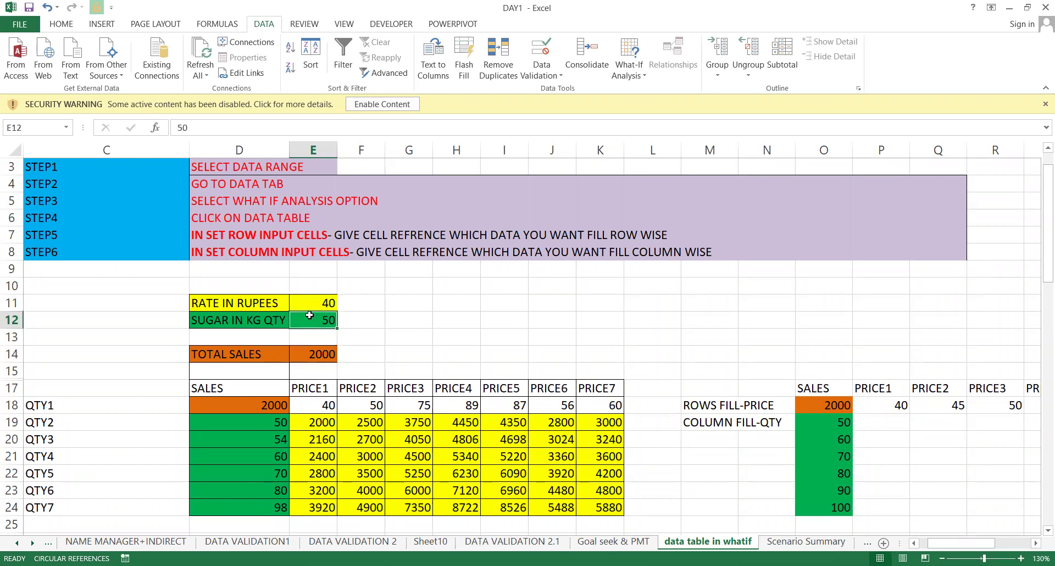
left_click(344, 306)
left_click(324, 322)
left_click_drag(325, 402, 506, 416)
left_click_drag(246, 420, 242, 513)
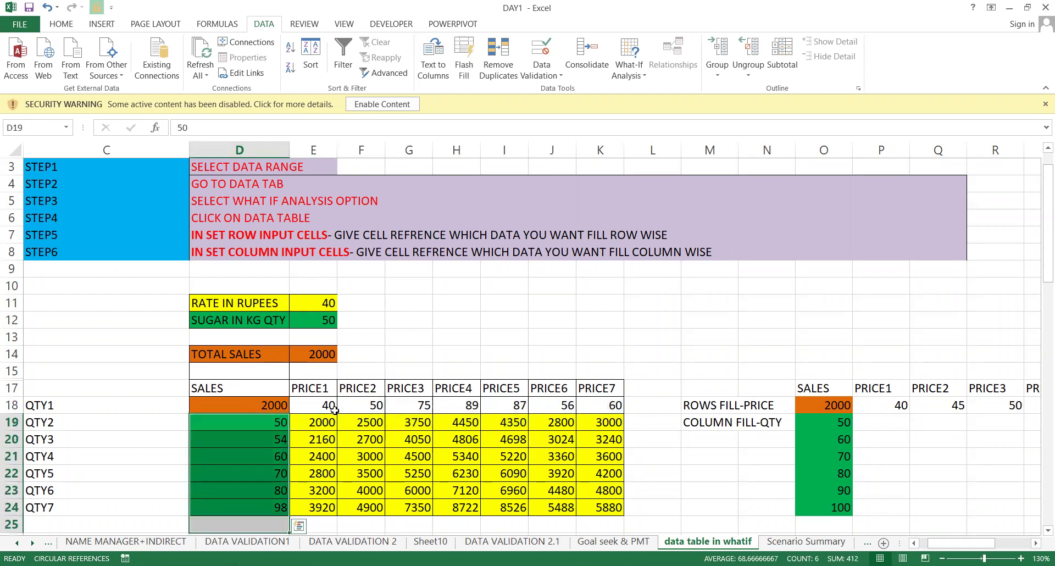
- Review the price values in E18:K18 that run across the table's header row
left_click_drag(321, 406, 616, 404)
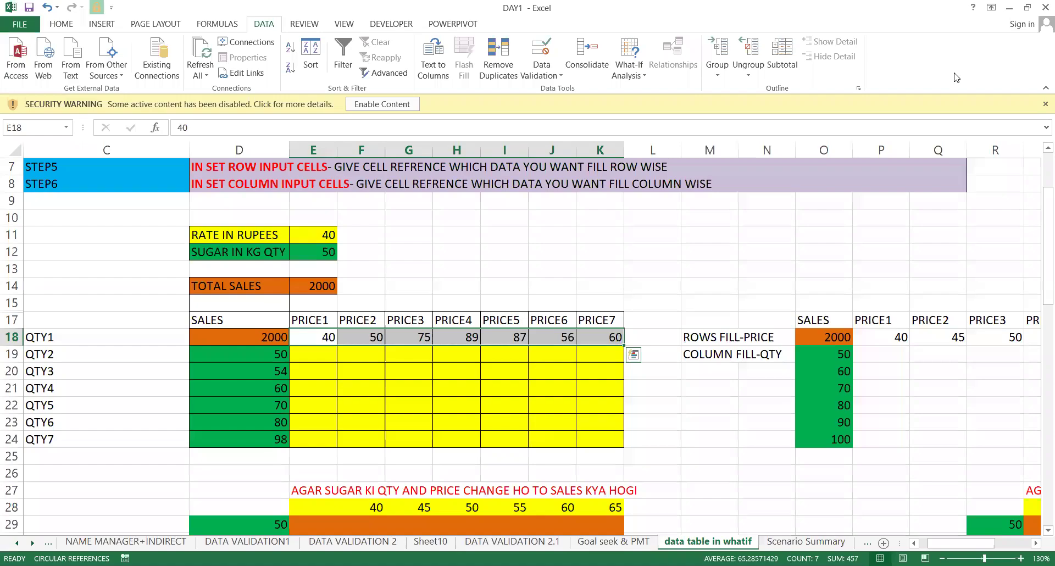
key("Right")
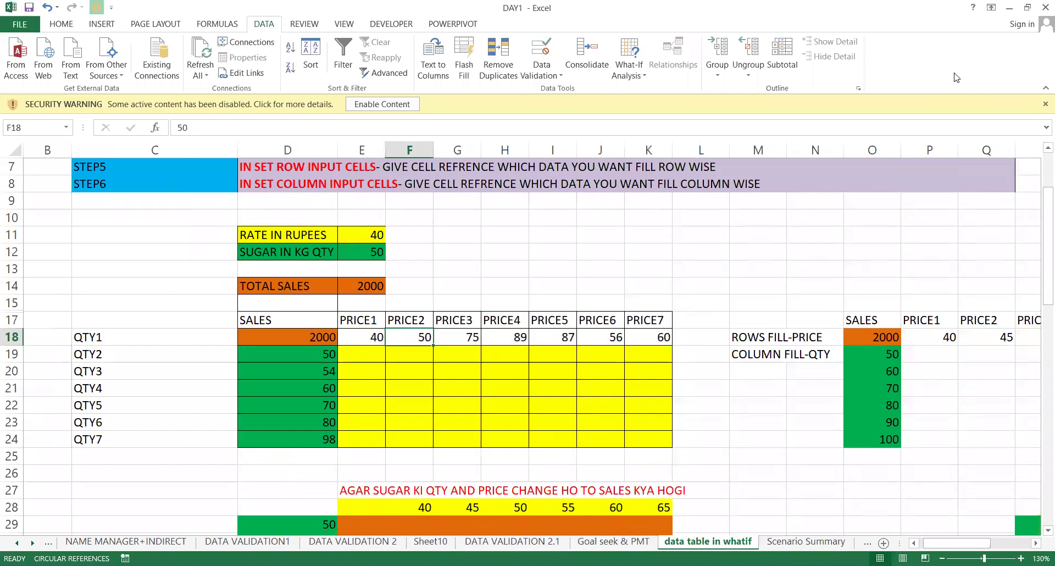
key("Left")
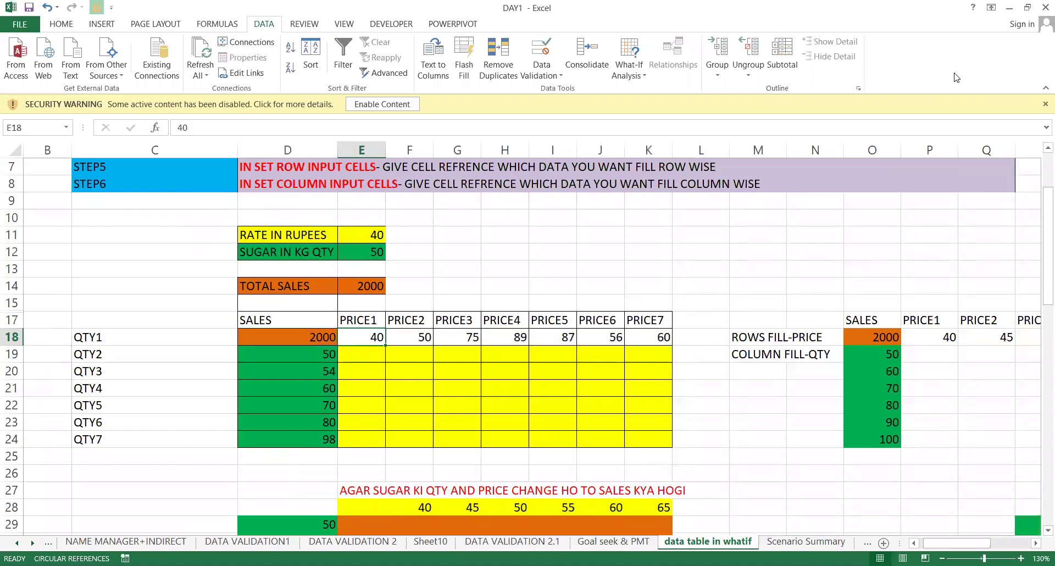
key("shift+Right")
key("shift+Right")
key("shift+Right")
key("shift+Right")
key("shift+Right")
key("shift+Right")
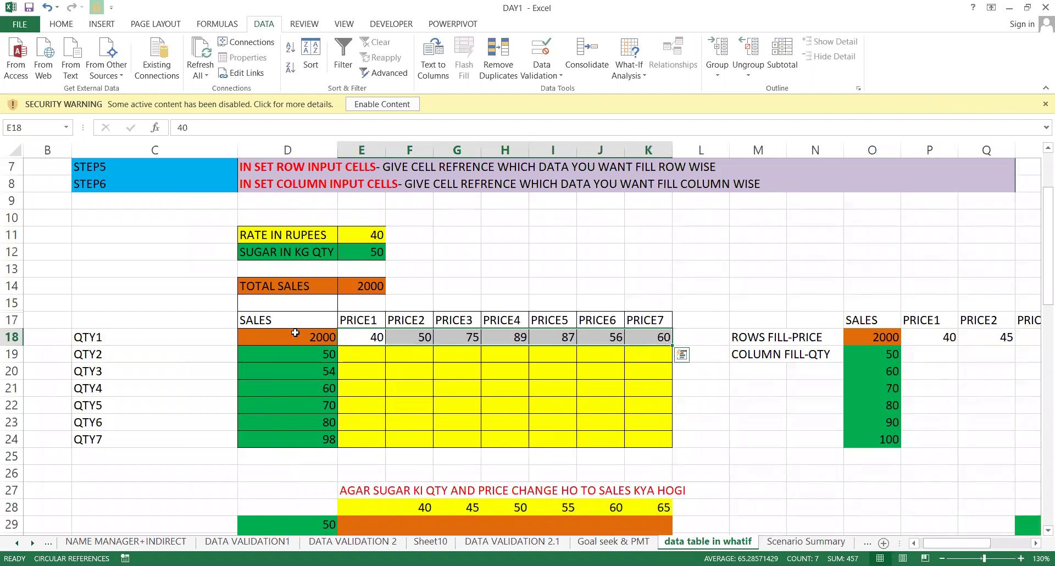
- Review the quantity values in D19:D24, then compare them with the prices in row 18
left_click_drag(287, 353, 288, 439)
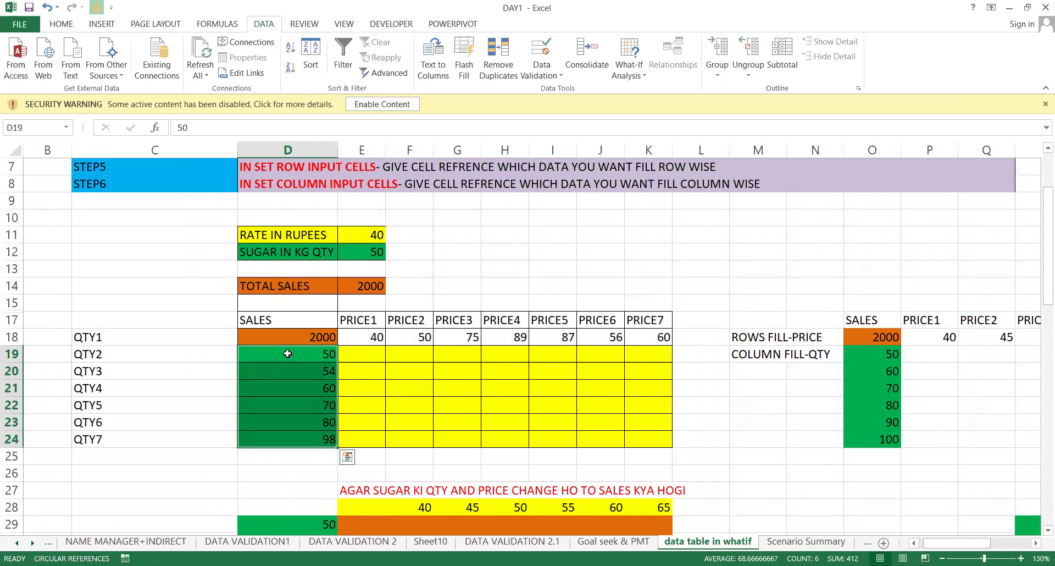
left_click(293, 355)
key("Down")
key("shift+Down")
key("shift+Down")
key("shift+Down")
key("shift+Down")
key("Up")
key("Up")
key("Right")
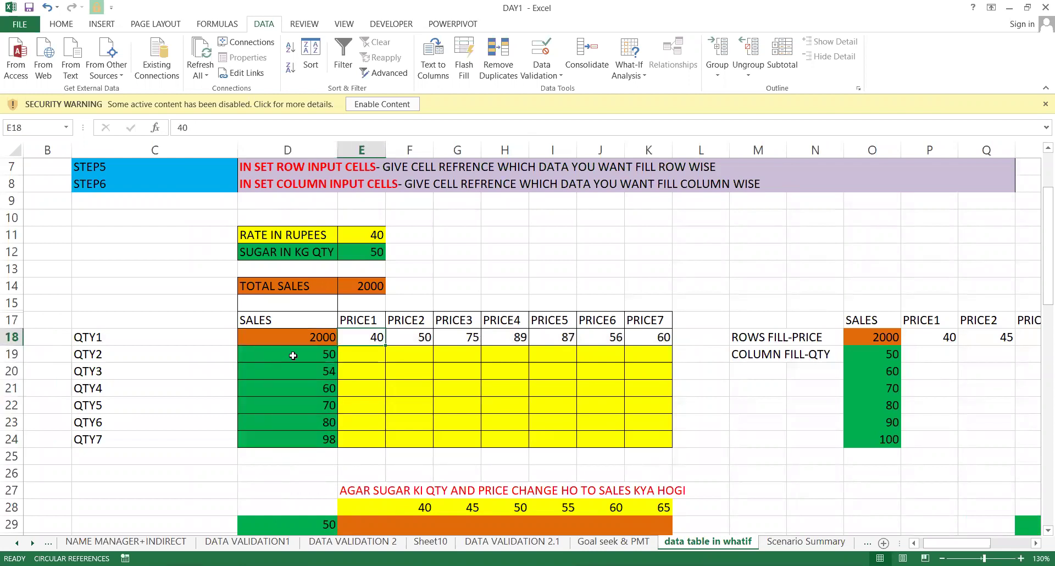
key("shift+Right")
key("shift+Right")
key("shift+Right")
key("shift+Right")
key("shift+Right")
key("shift+Right")
- Re-enter the formula =E14 in the sales corner cell D18
key("Left")
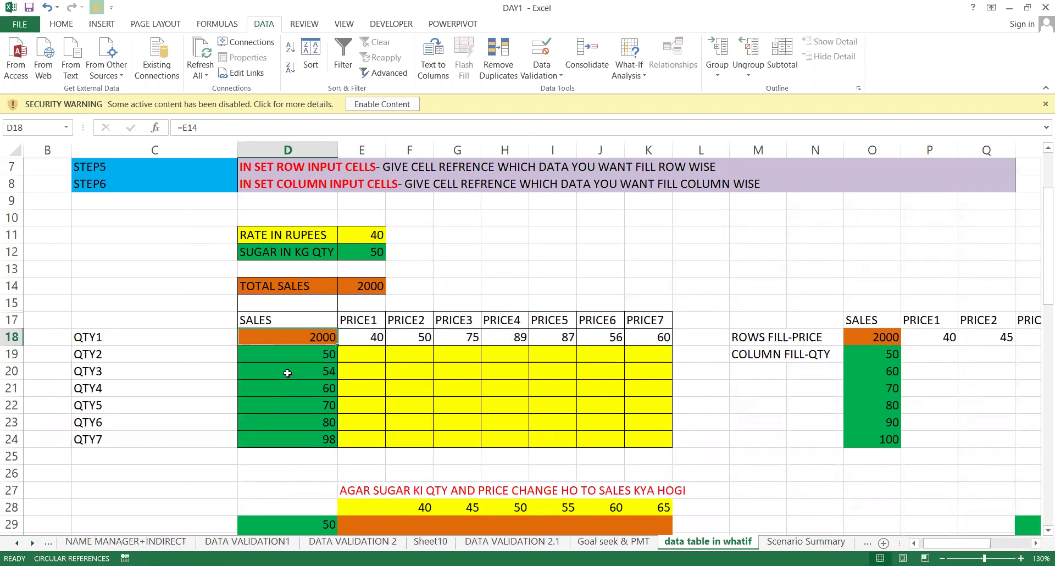
type("=")
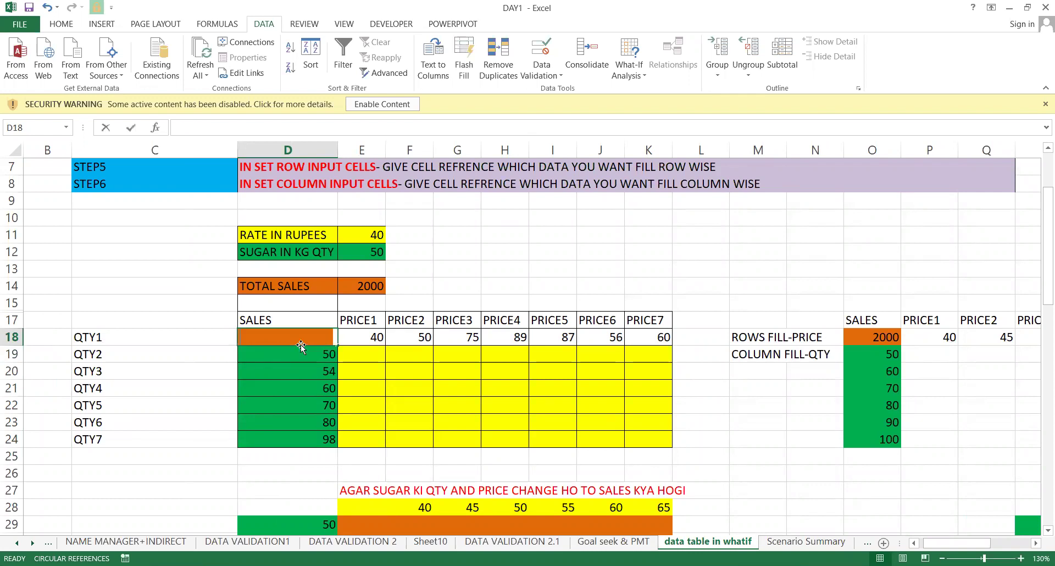
key("Up")
key("Right")
key("Right")
key("Up")
key("Up")
key("Left")
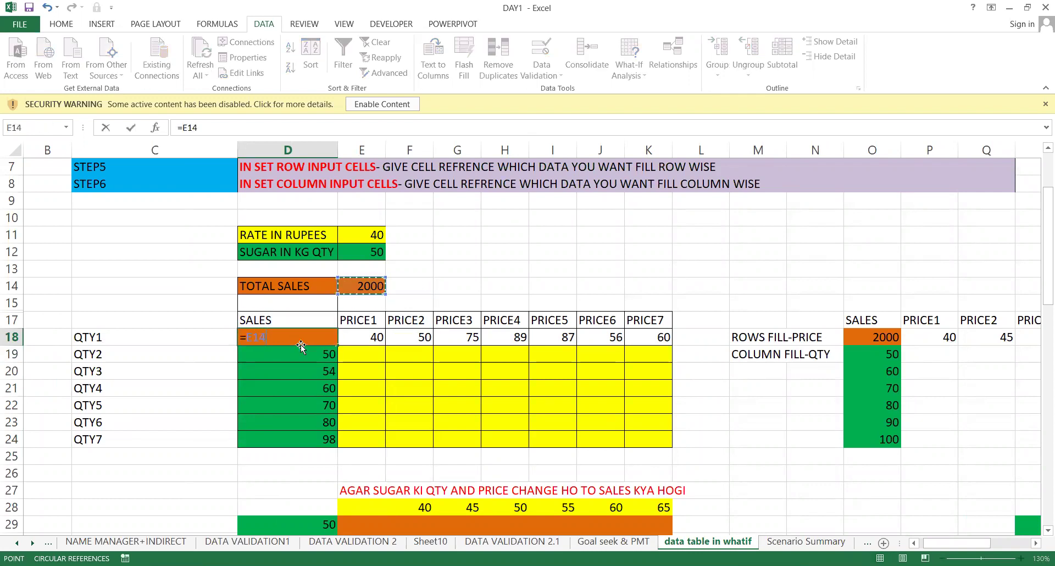
key("Return")
- Open the What-If Data Table dialog for the range D18:K24
key("Up")
key("shift+Right")
key("shift+Right")
key("shift+Right")
key("shift+Right")
key("shift+Right")
key("shift+Right")
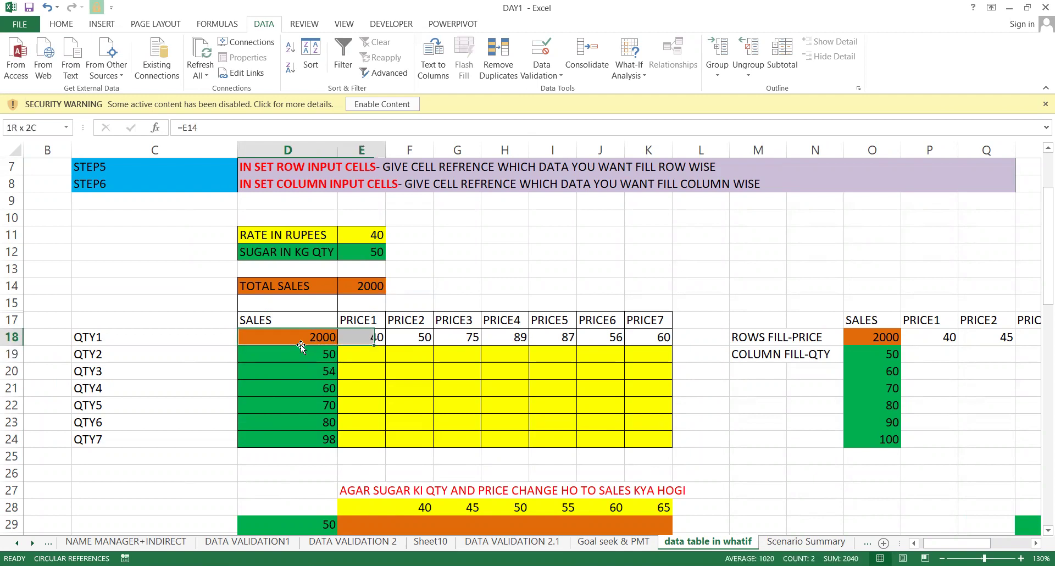
key("shift+Down")
key("shift+Down")
key("shift+Right")
key("shift+Right")
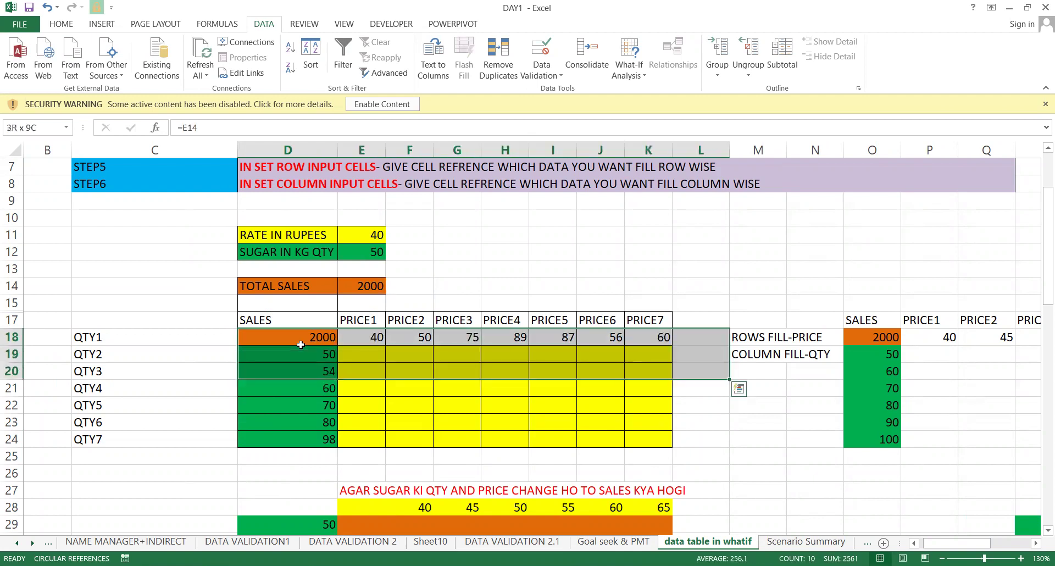
key("shift+Down")
key("shift+Down")
key("shift+Left")
key("shift+Down")
key("shift+Down")
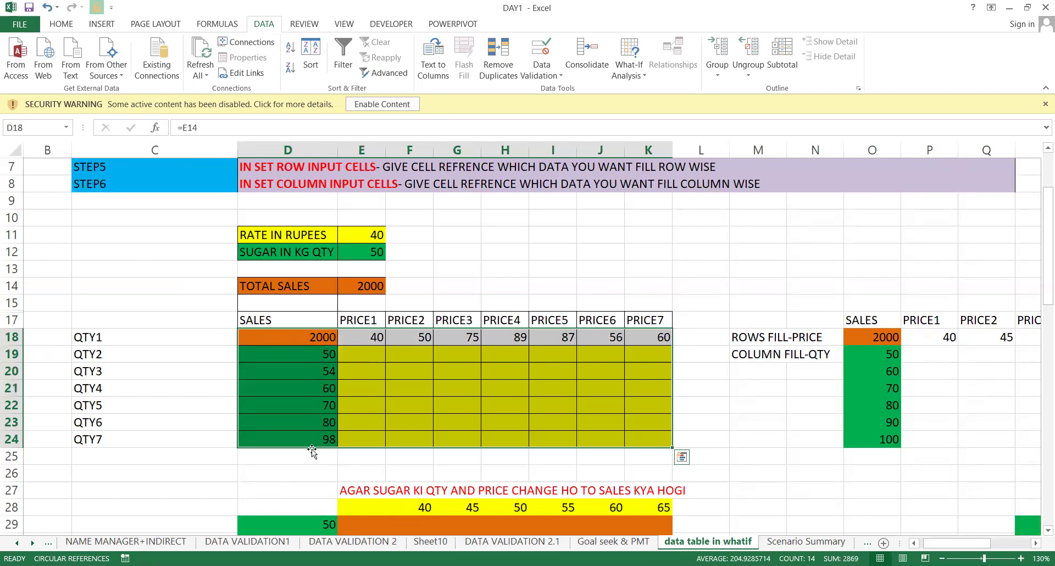
left_click(626, 75)
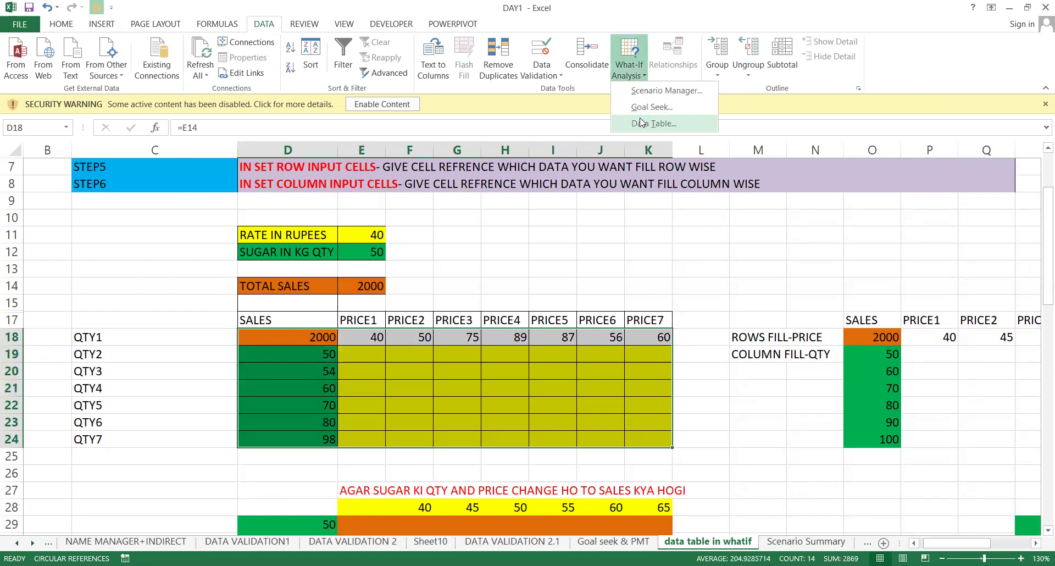
left_click(640, 122)
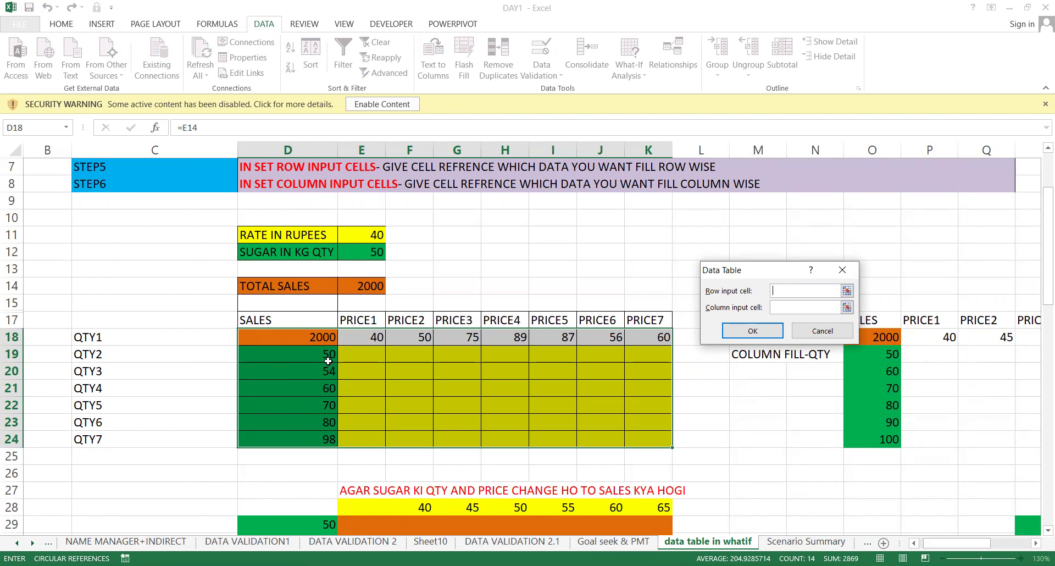
- Generate the data table with row input cell $E$12 and column input cell $E$11
left_click(371, 251)
left_click(784, 308)
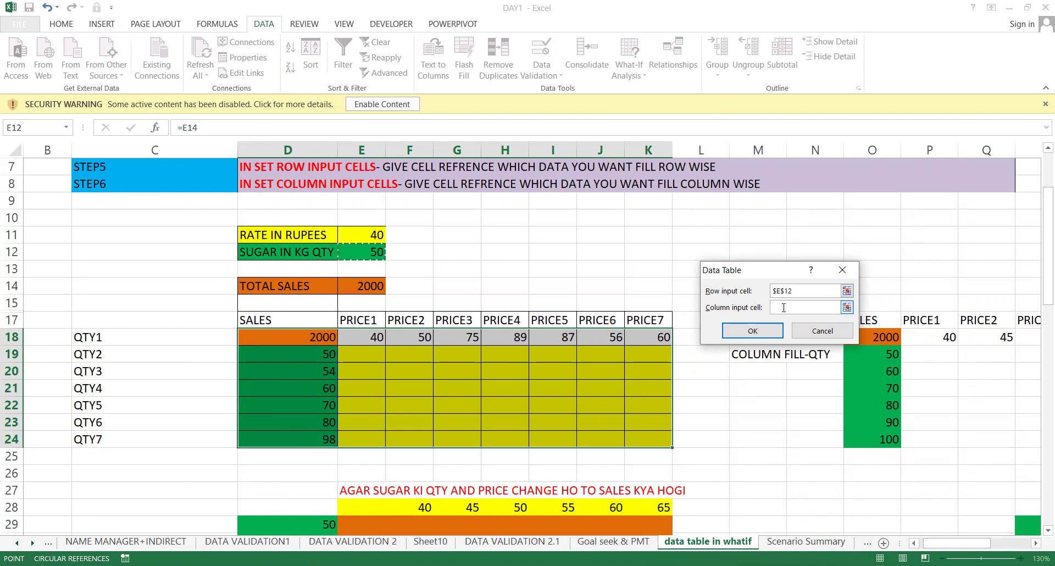
left_click(363, 234)
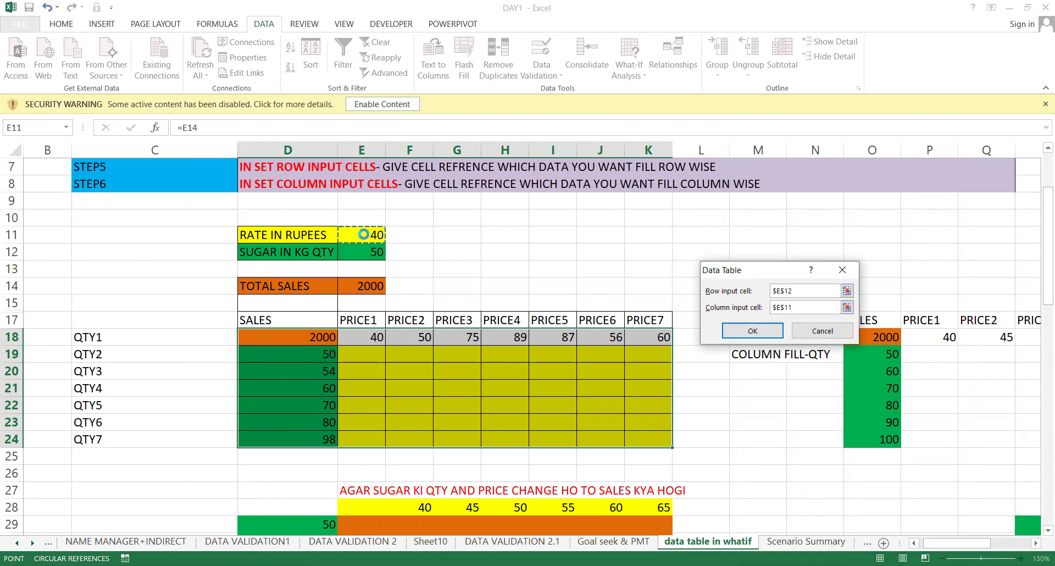
key("Return")
- Examine the first calculated sales results and the TABLE formula in E19
key("Down")
key("Down")
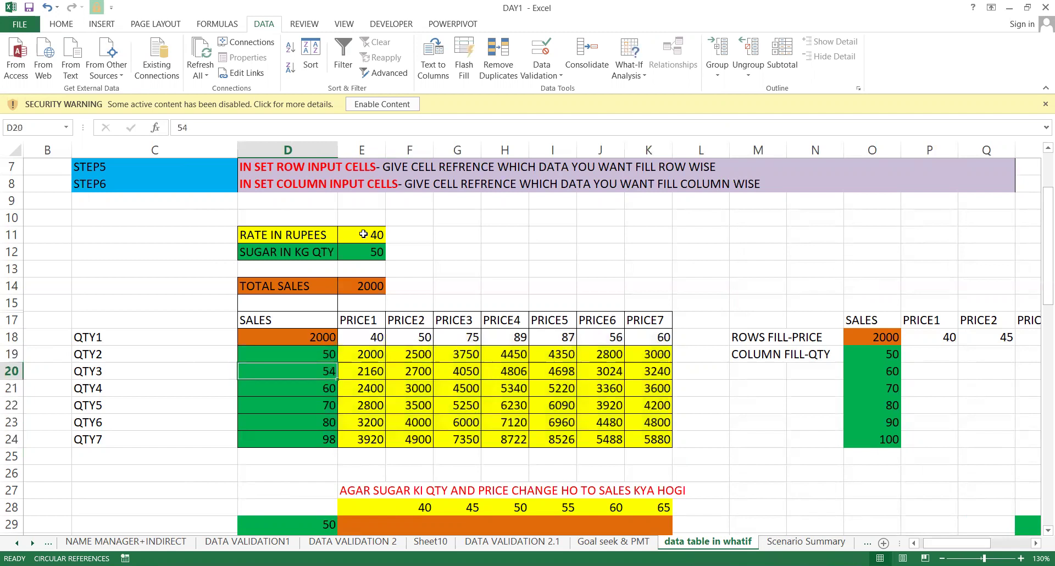
key("Up")
key("Right")
key("Right")
key("Left")
key("Down")
key("Down")
key("Up")
key("Up")
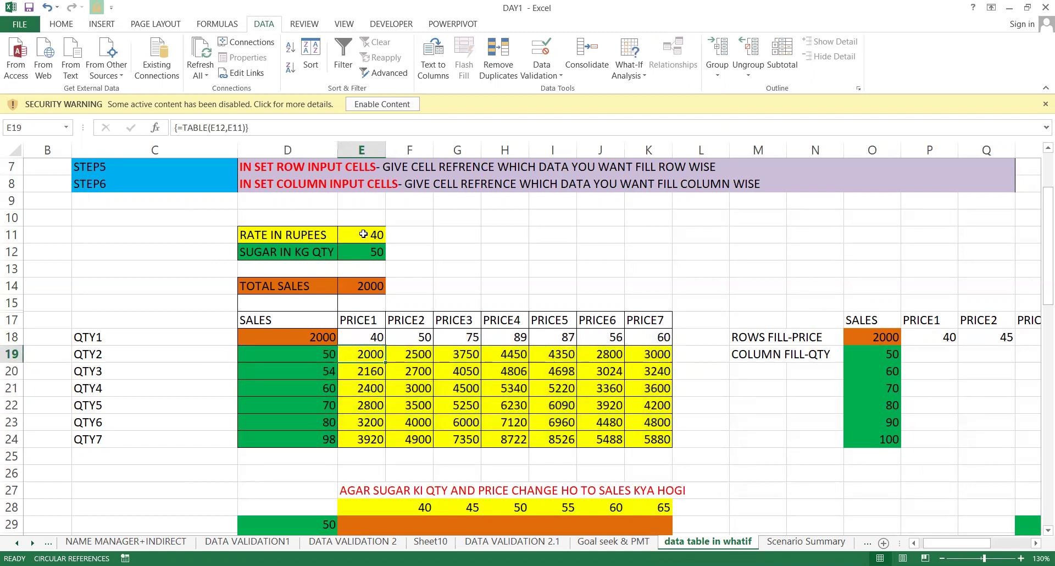
key("Up")
key("Down")
key("Down")
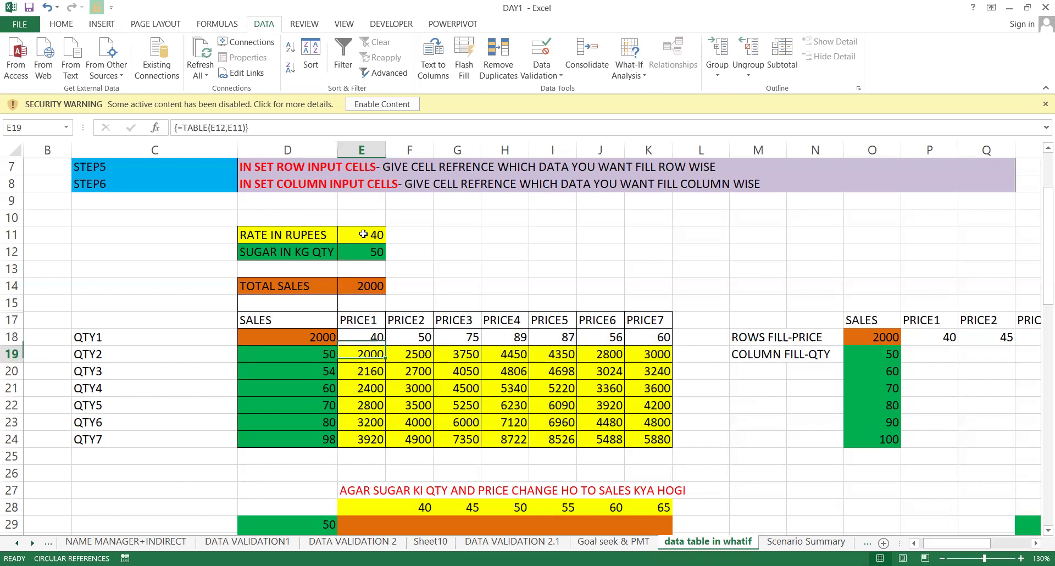
- Select the whole block of calculated sales results in E19:K24
key("Up")
key("shift+Right")
key("shift+Right")
key("shift+Right")
key("shift+Right")
key("shift+Right")
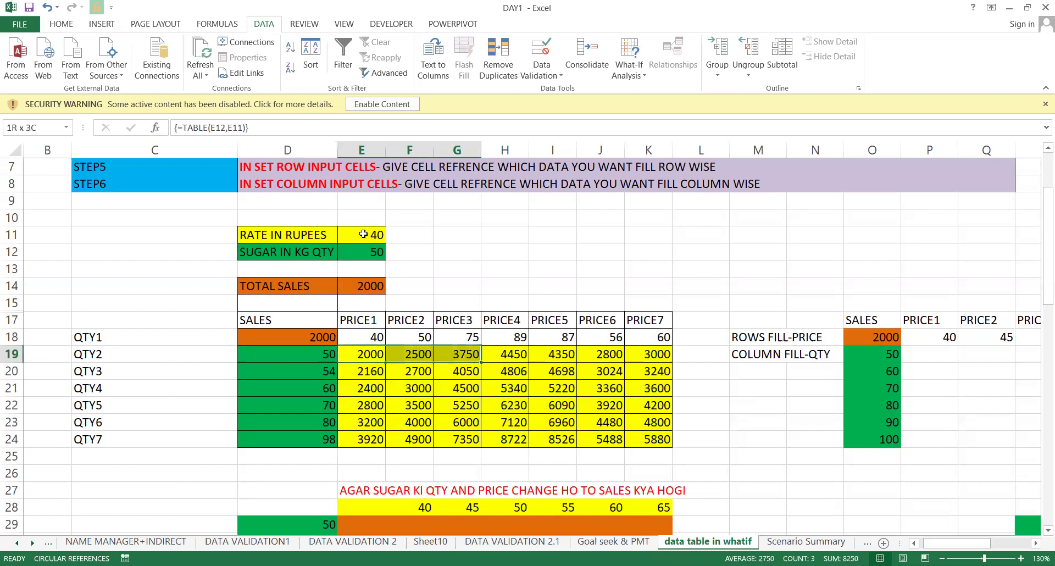
key("shift+Down")
key("shift+Down")
key("shift+Right")
key("shift+Right")
key("shift+Down")
key("shift+Down")
key("shift+Left")
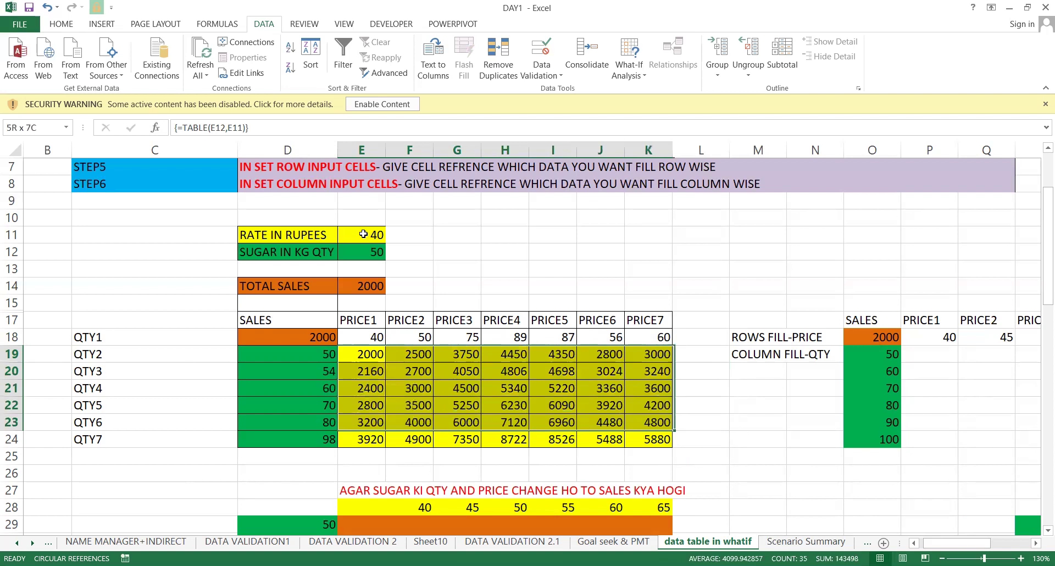
key("shift+Right")
key("shift+Down")
key("shift+Left")
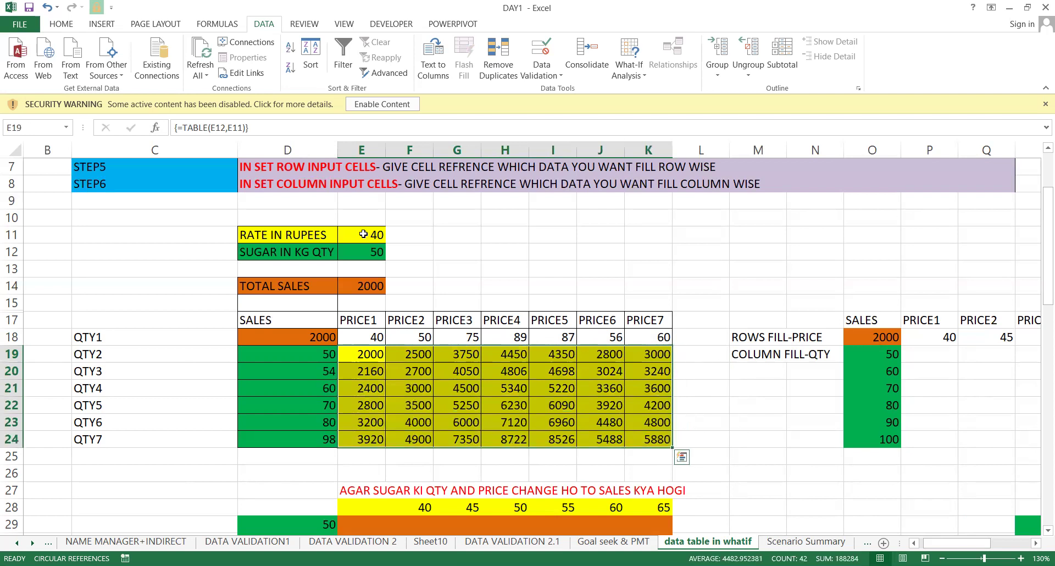